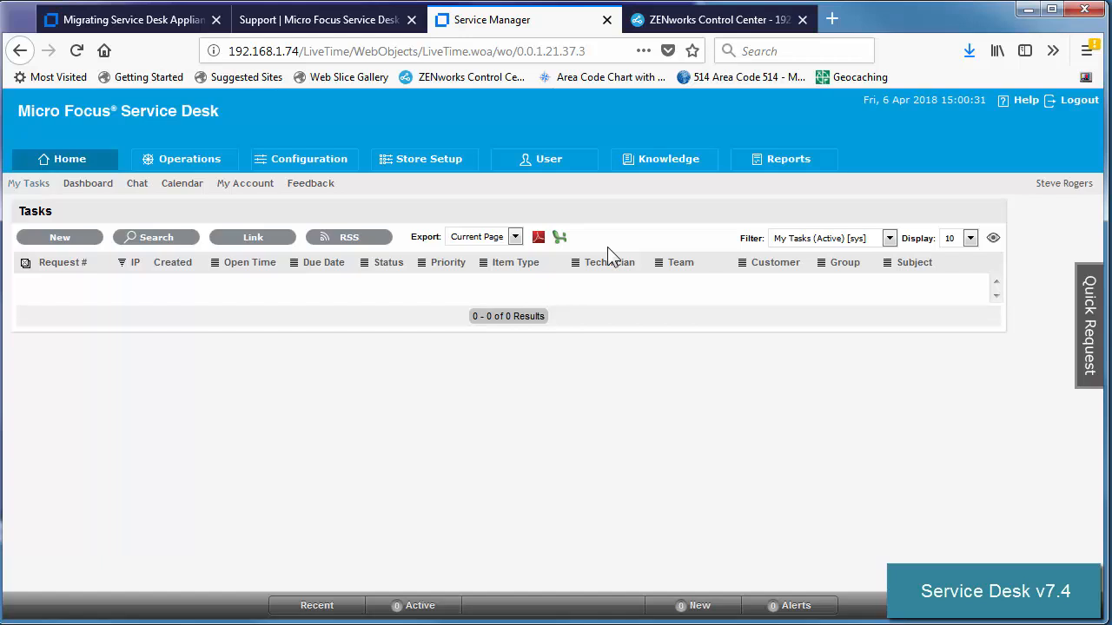
Step: Sign out and sign back in with the saved administrator credentials
{"action": "left_click", "coordinate": [182, 165]}
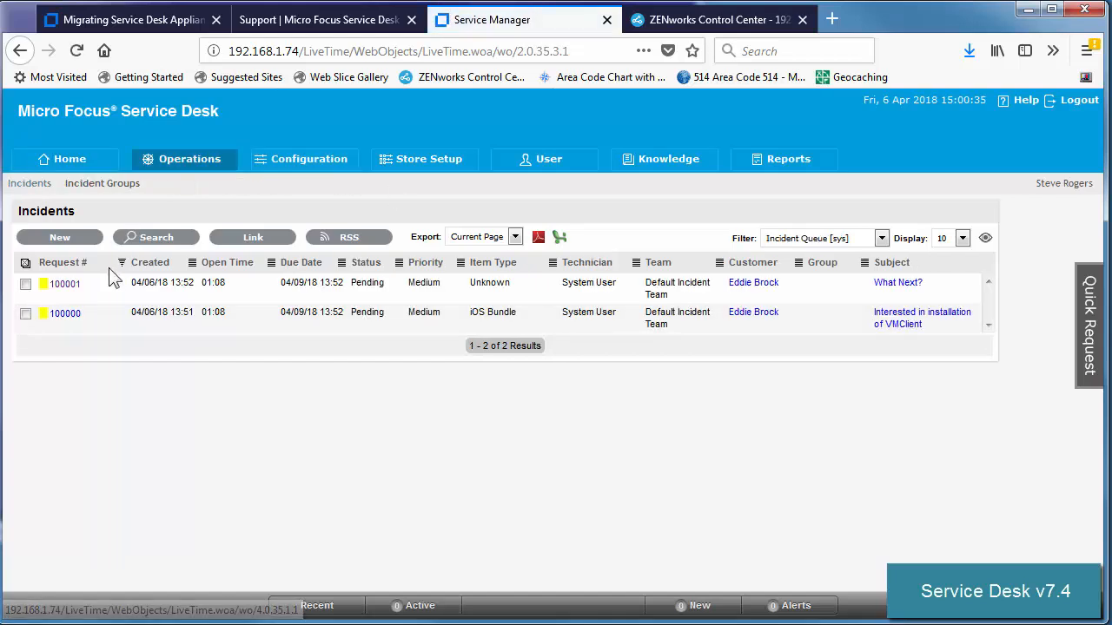
{"action": "left_click", "coordinate": [1068, 103]}
{"action": "left_click", "coordinate": [612, 420]}
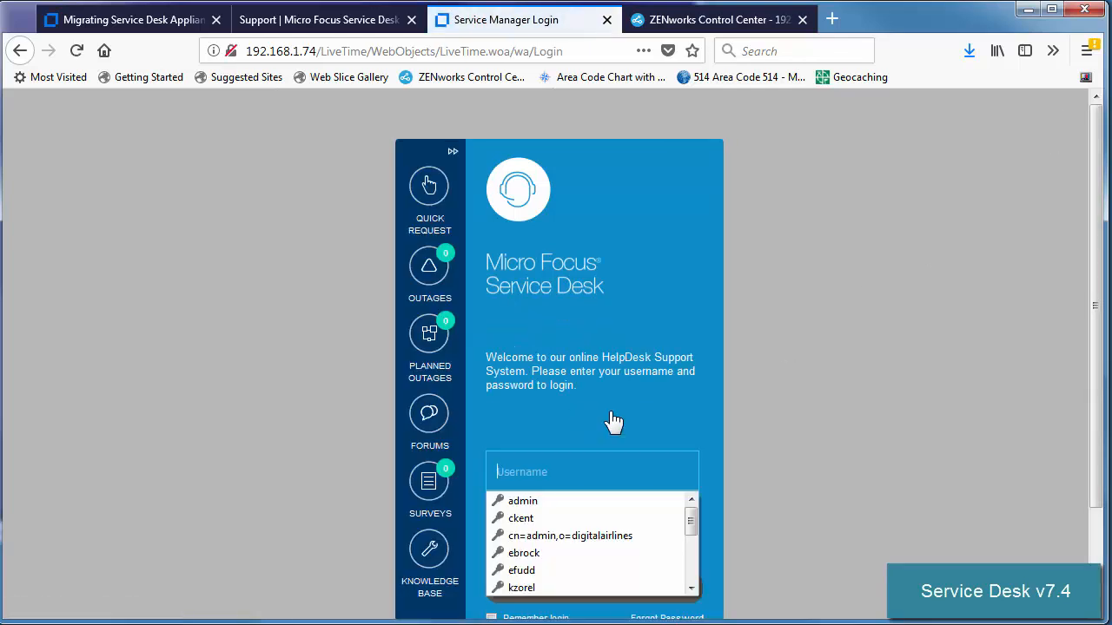
{"action": "left_click", "coordinate": [529, 500]}
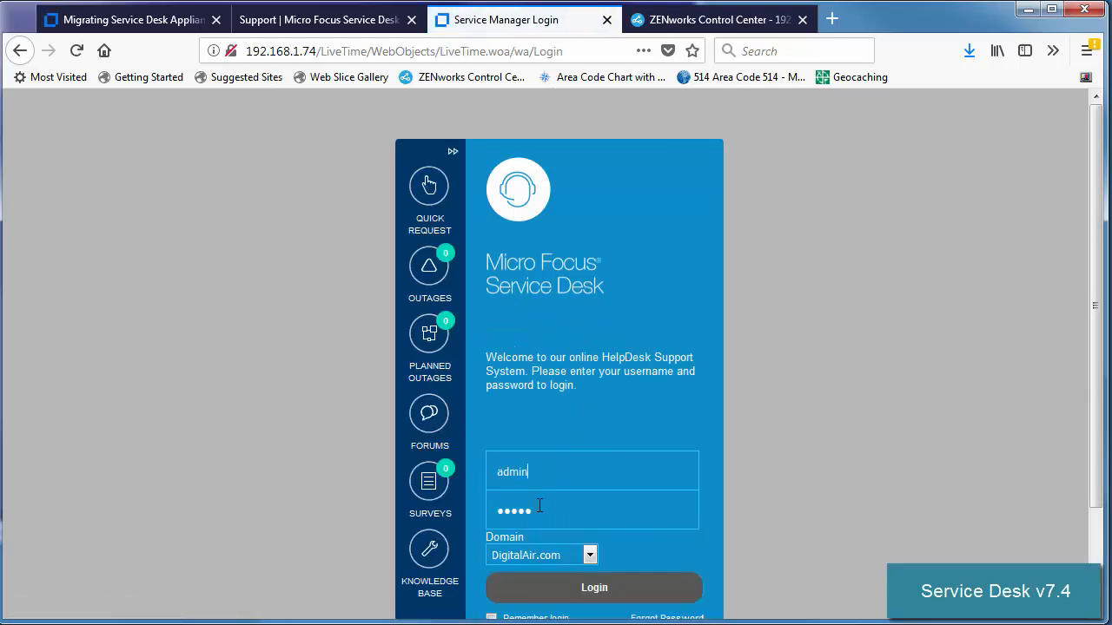
{"action": "left_click", "coordinate": [594, 588]}
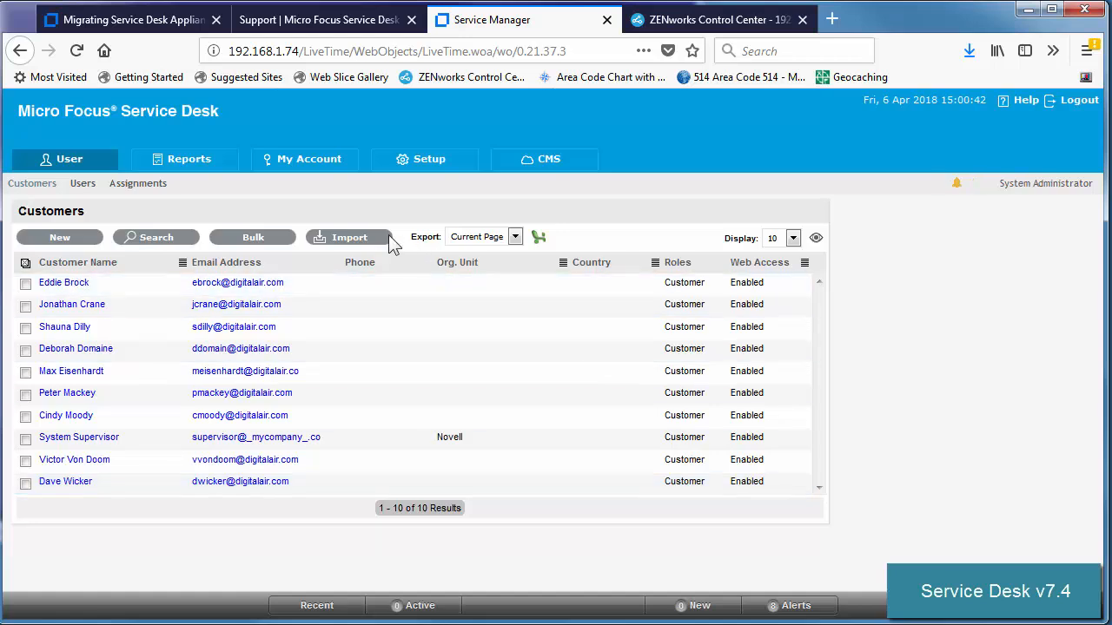
Step: Pass connection tests for the DIGITALAIRLINES and DigitalAir.com LDAP directories, then view the database configuration
{"action": "left_click", "coordinate": [416, 166]}
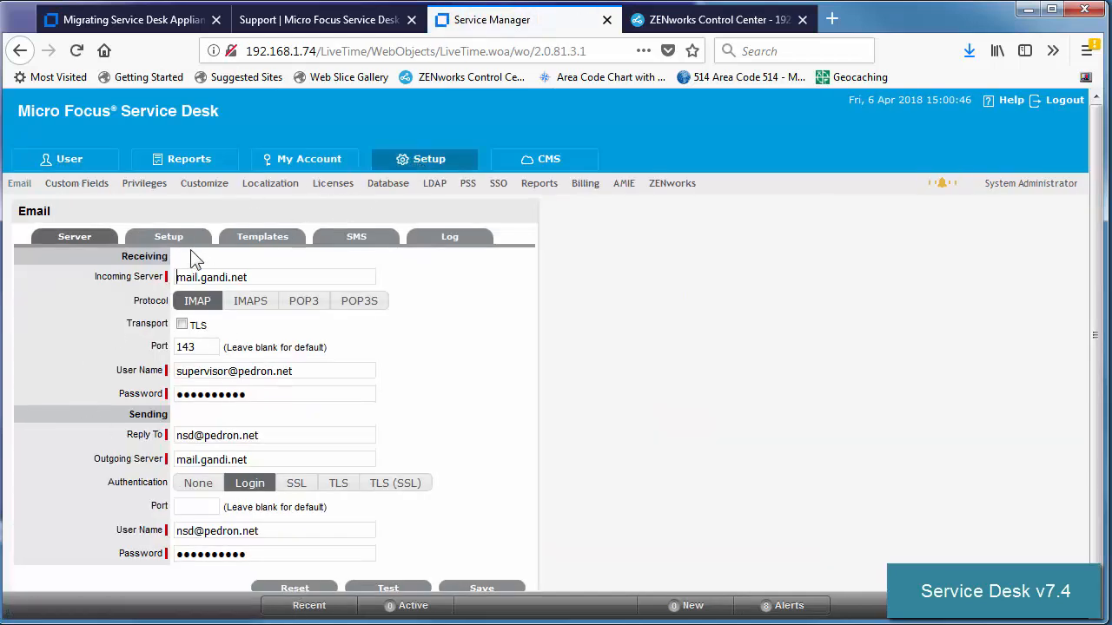
{"action": "left_click", "coordinate": [435, 186]}
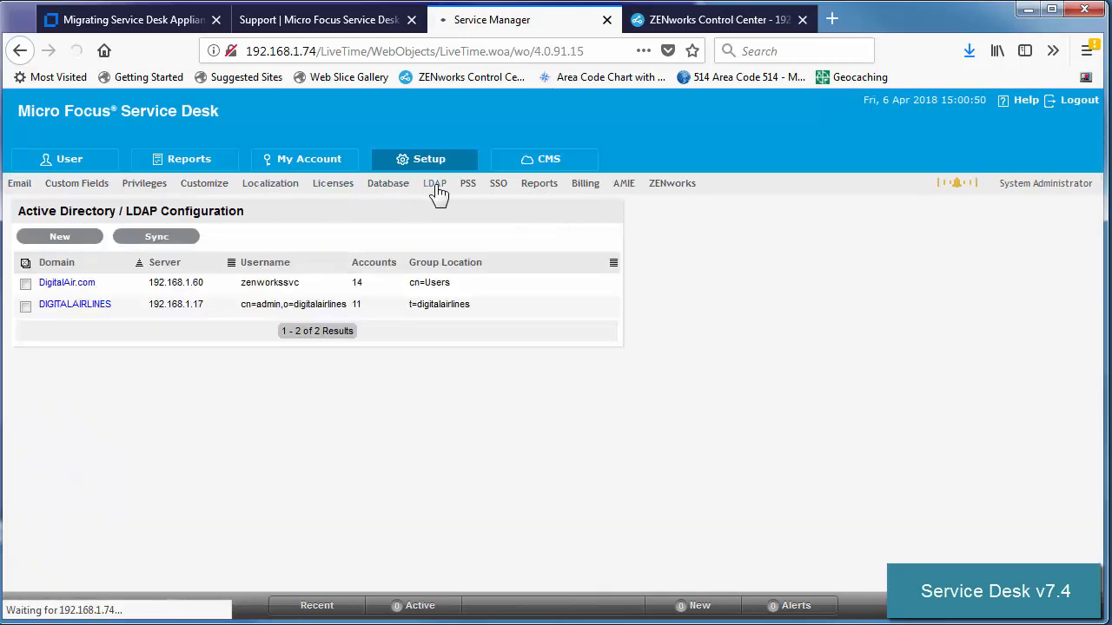
{"action": "left_click", "coordinate": [70, 306]}
{"action": "left_click", "coordinate": [173, 481]}
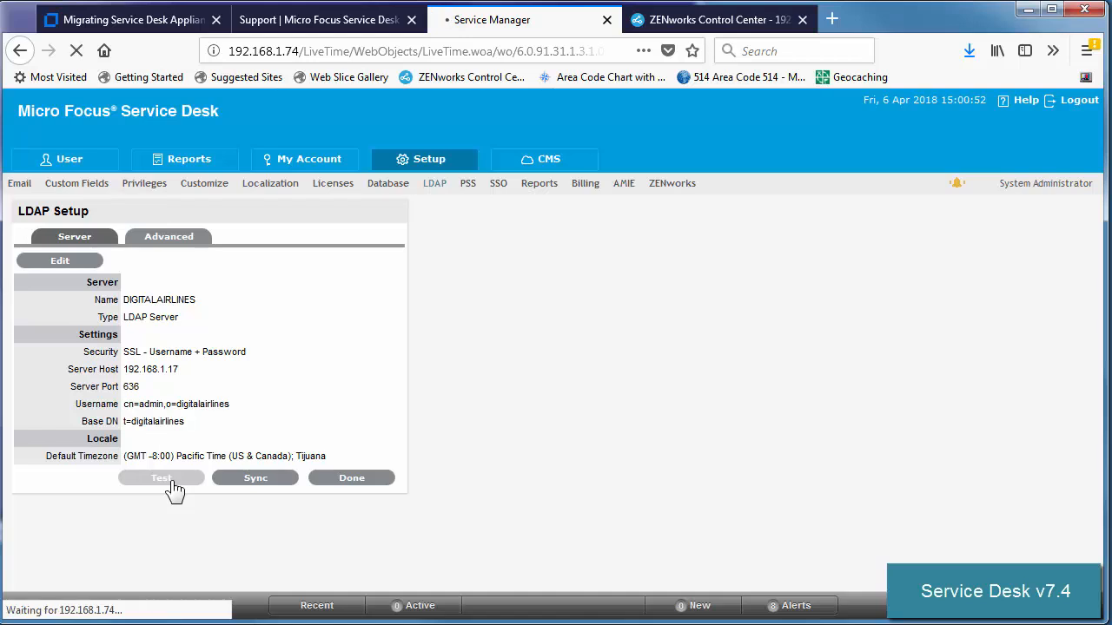
{"action": "left_click", "coordinate": [432, 190]}
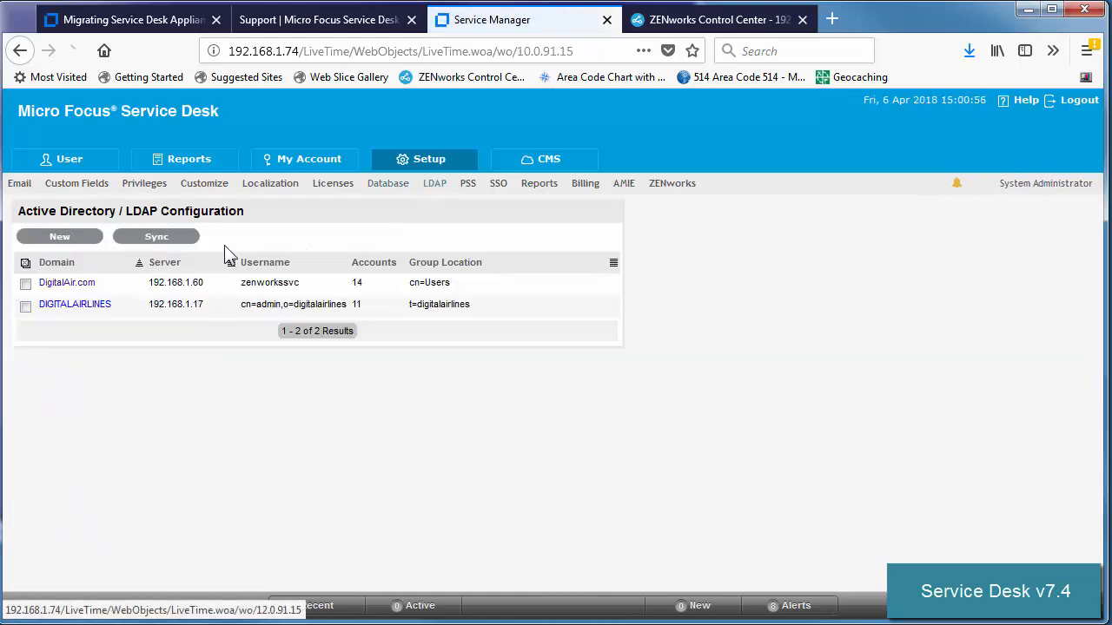
{"action": "left_click", "coordinate": [54, 284]}
{"action": "left_click", "coordinate": [164, 530]}
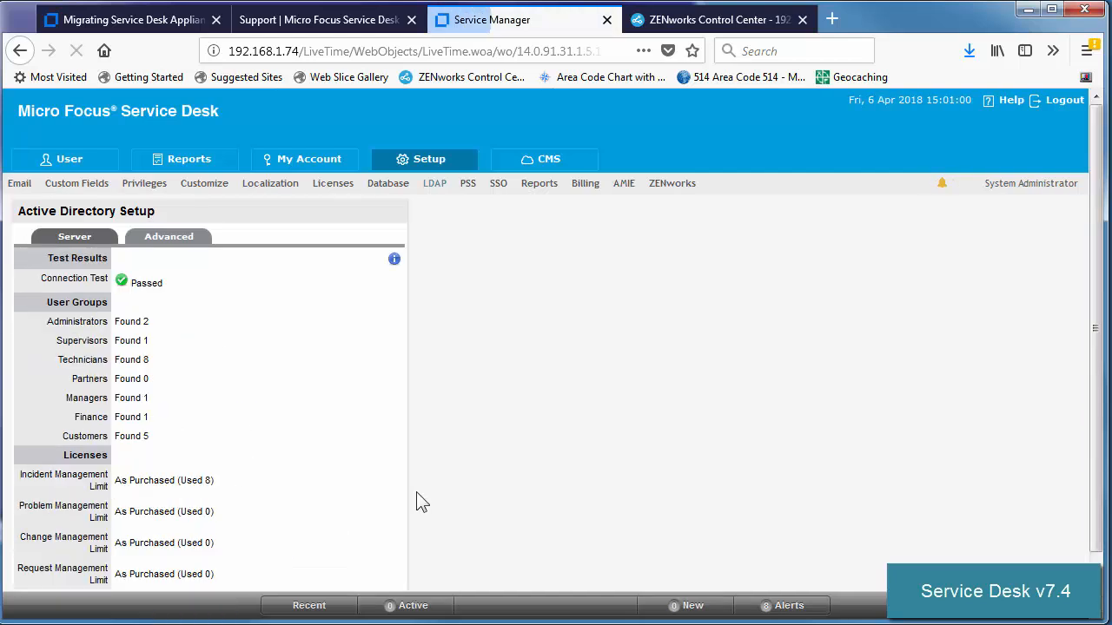
{"action": "left_click", "coordinate": [437, 189]}
{"action": "left_click", "coordinate": [390, 190]}
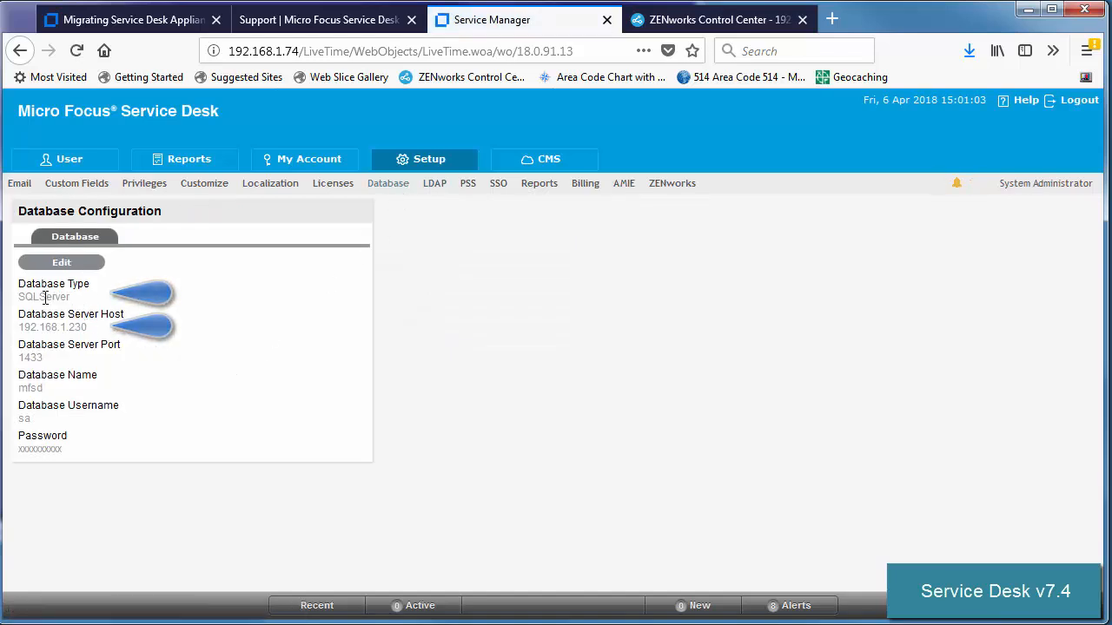
Step: Check the database host 192.168.1.230, the licensing details and the hardware AMIE server
{"action": "left_click_drag", "start_coordinate": [66, 327], "coordinate": [105, 327]}
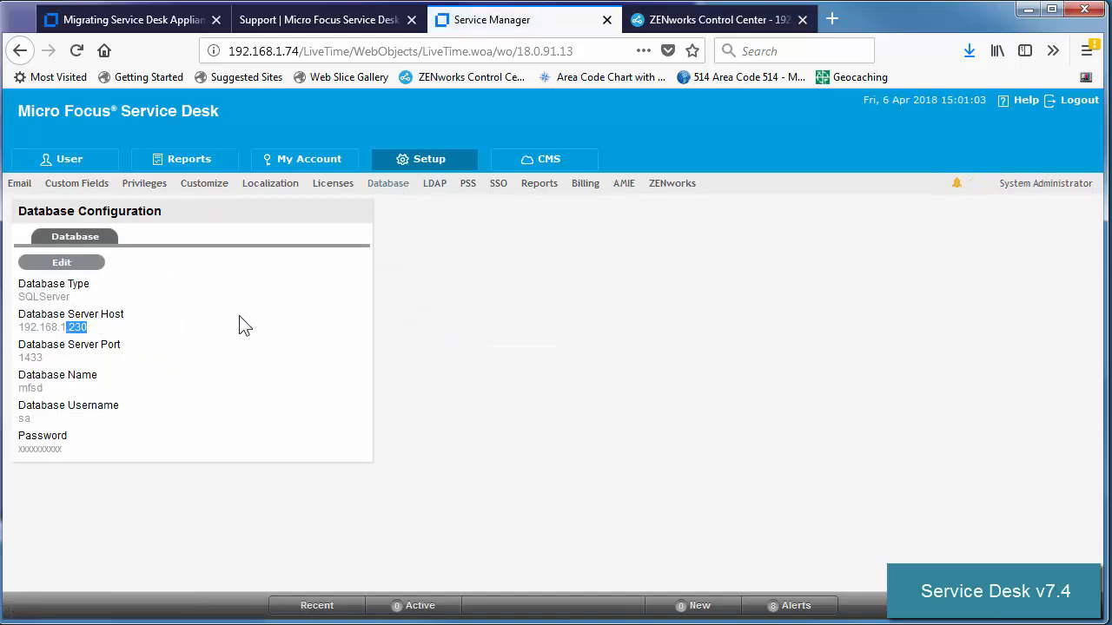
{"action": "left_click", "coordinate": [334, 185]}
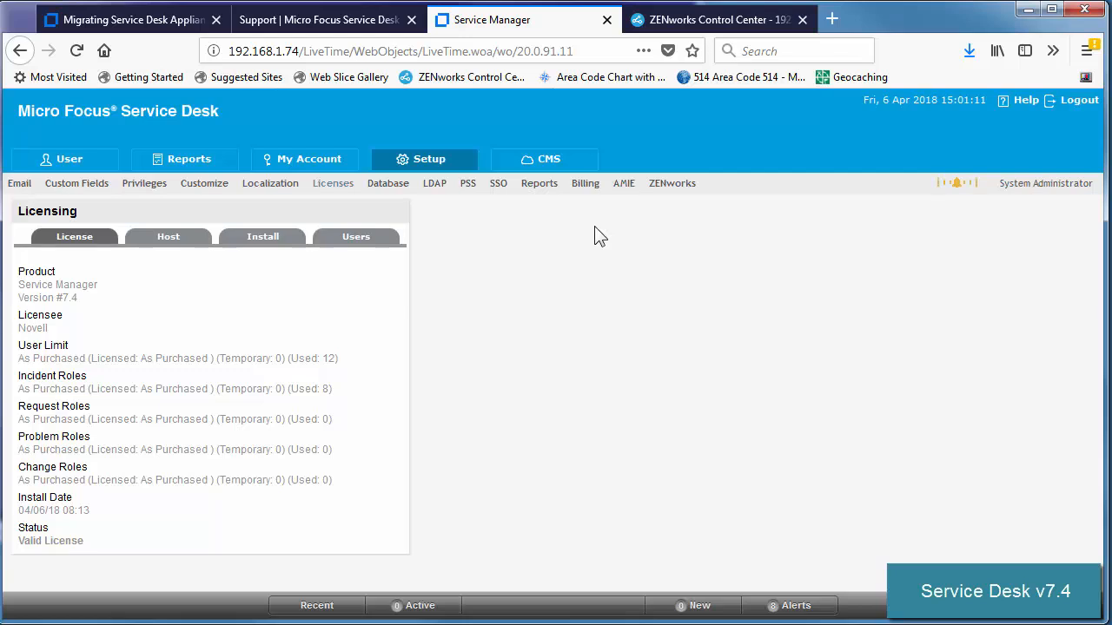
{"action": "left_click", "coordinate": [626, 195]}
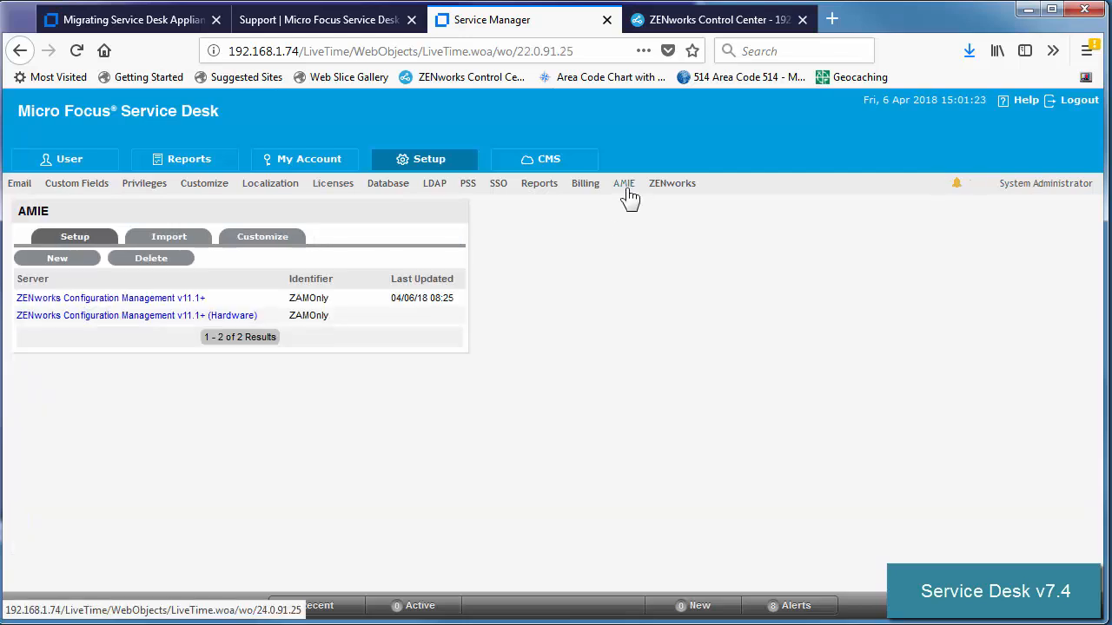
{"action": "left_click", "coordinate": [111, 316]}
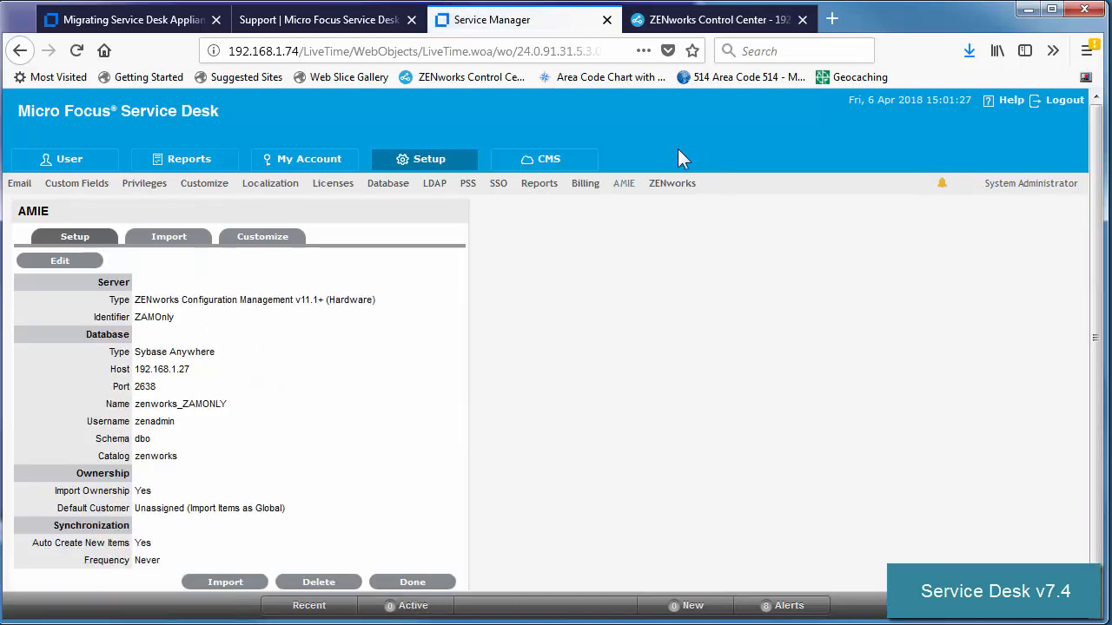
Step: Successfully test the ZENworks server connection from the Store settings, then sign out
{"action": "left_click", "coordinate": [680, 185]}
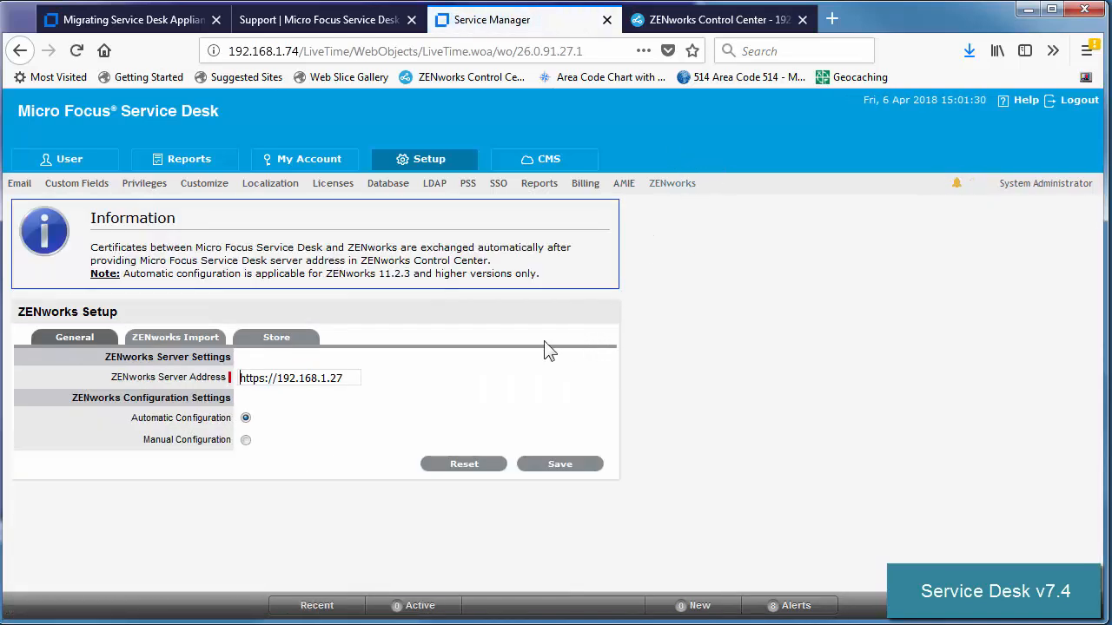
{"action": "left_click", "coordinate": [295, 340]}
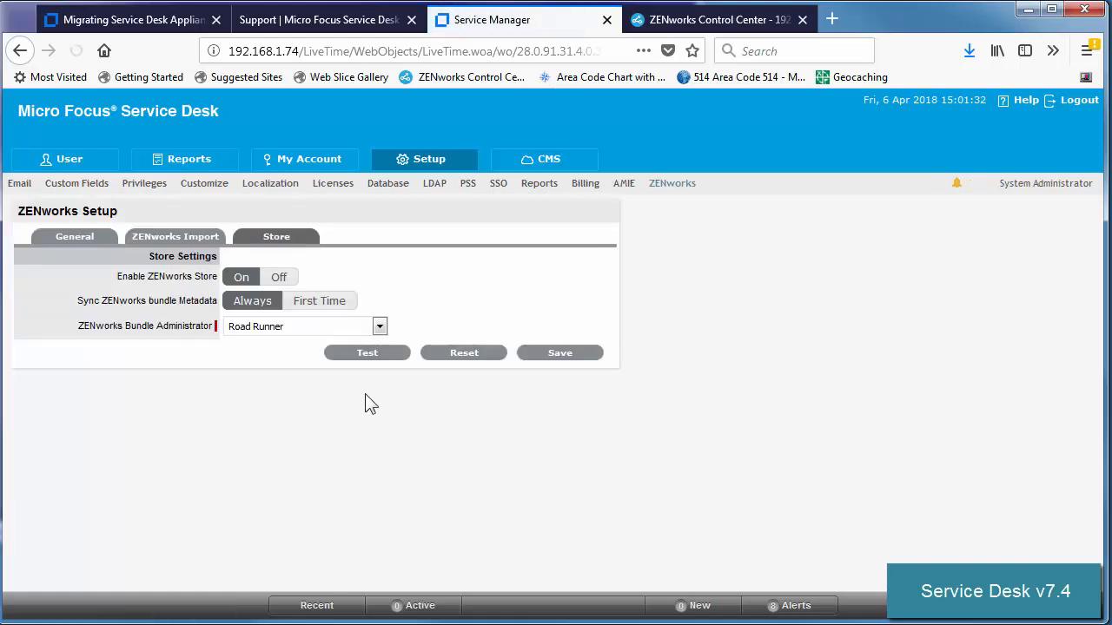
{"action": "left_click", "coordinate": [368, 354]}
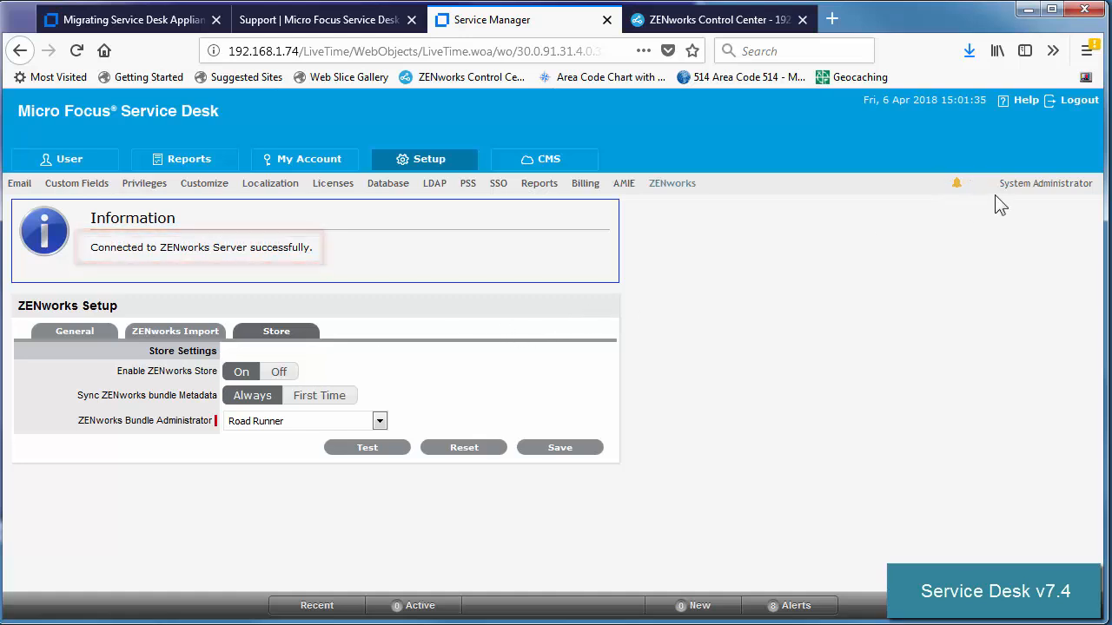
{"action": "left_click", "coordinate": [1068, 102]}
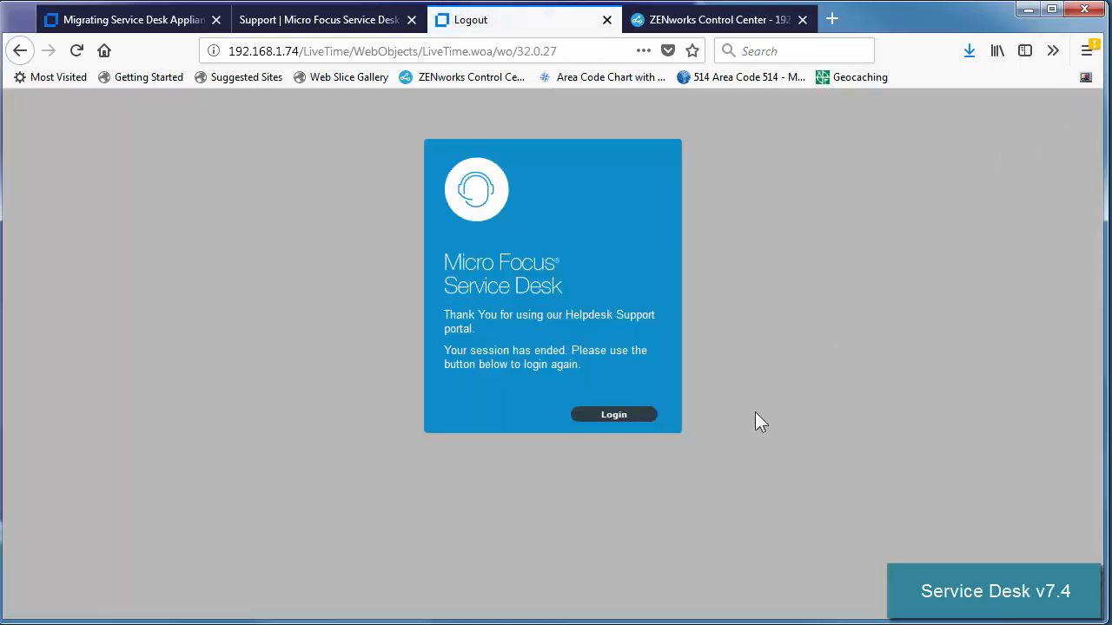
Step: Sign in as a technician, review the published store items, and sign out
{"action": "left_click", "coordinate": [637, 424]}
{"action": "left_click", "coordinate": [546, 521]}
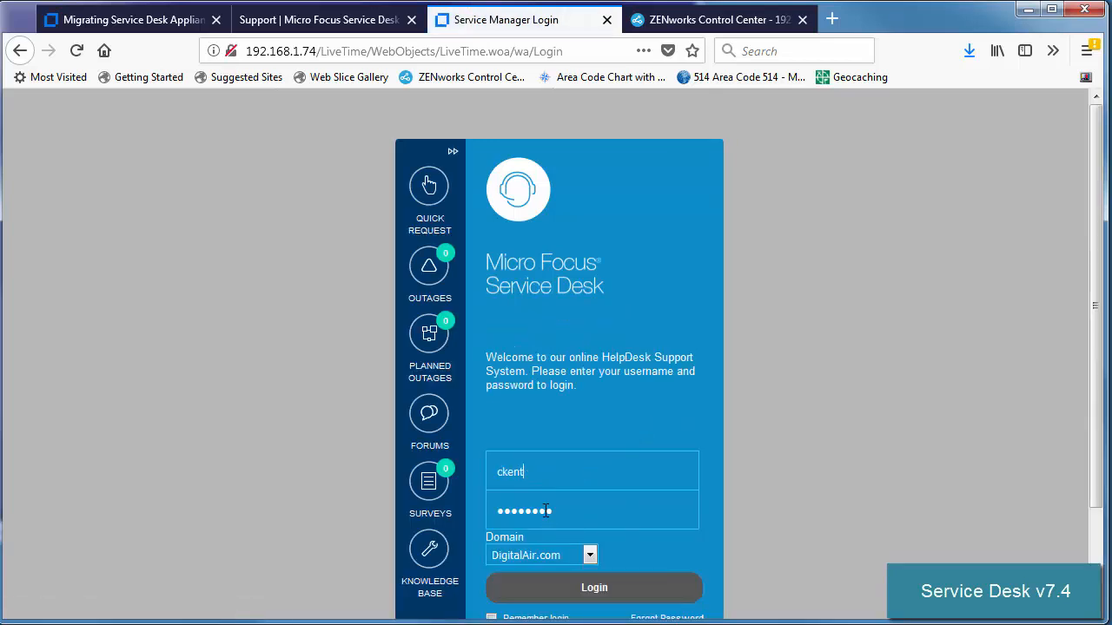
{"action": "left_click", "coordinate": [566, 590]}
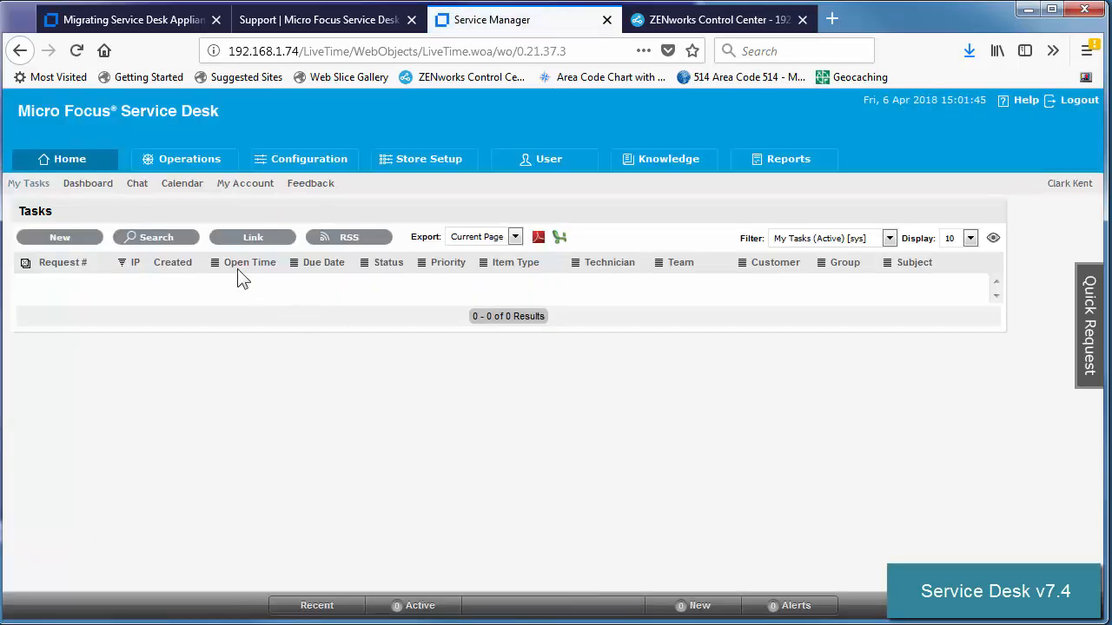
{"action": "left_click", "coordinate": [415, 163]}
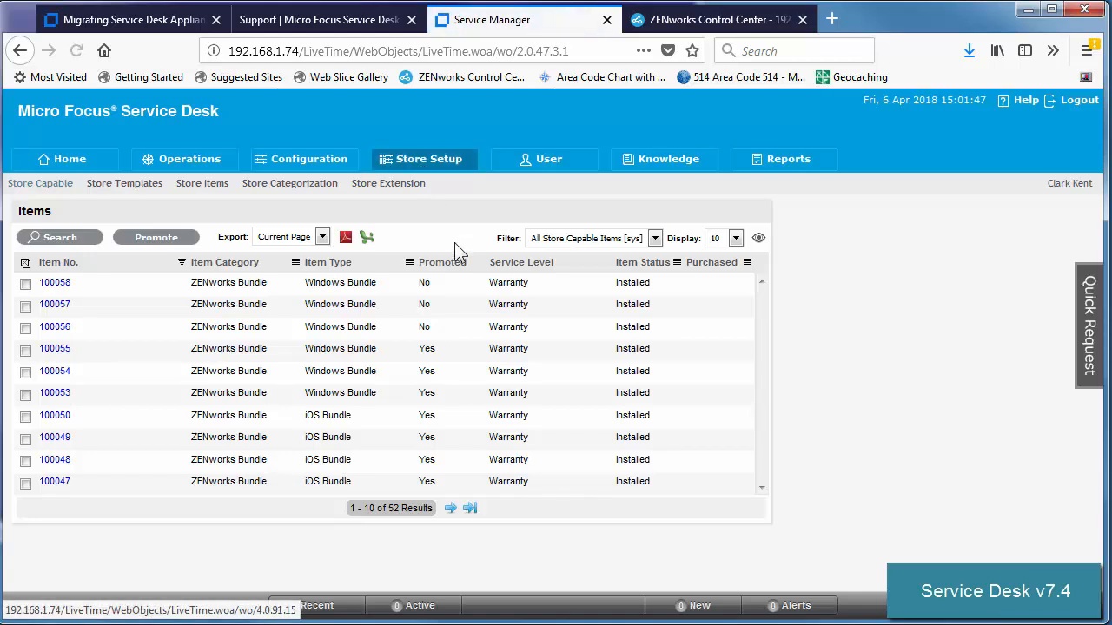
{"action": "left_click", "coordinate": [202, 185]}
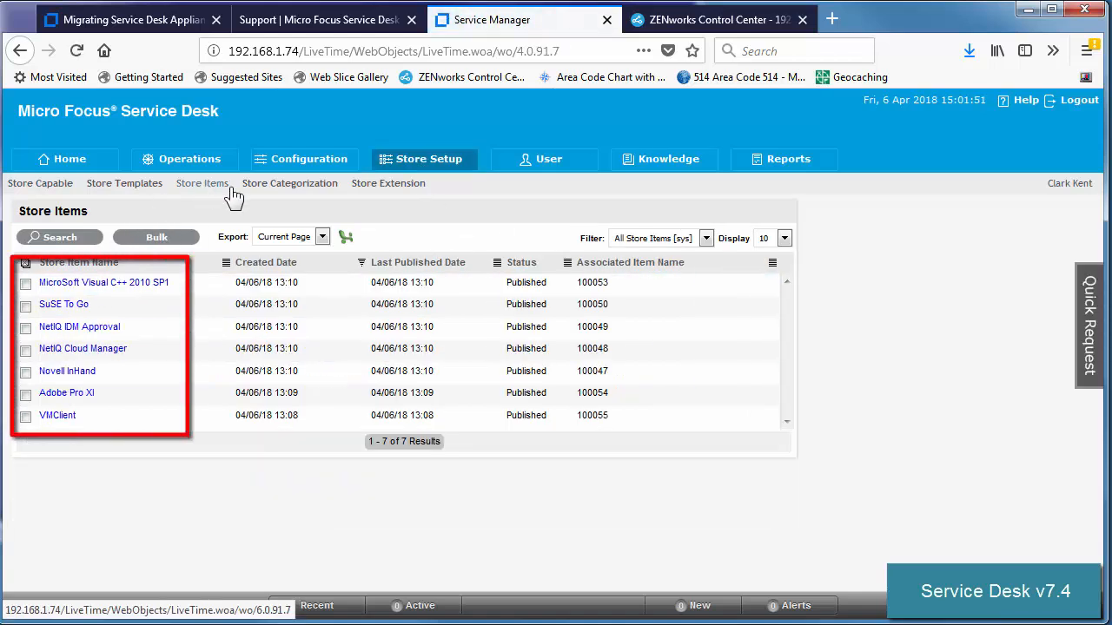
{"action": "left_click", "coordinate": [1080, 100]}
Step: Sign in with a customer's saved login and view the 7 store items
{"action": "left_click", "coordinate": [640, 415]}
{"action": "left_click", "coordinate": [579, 474]}
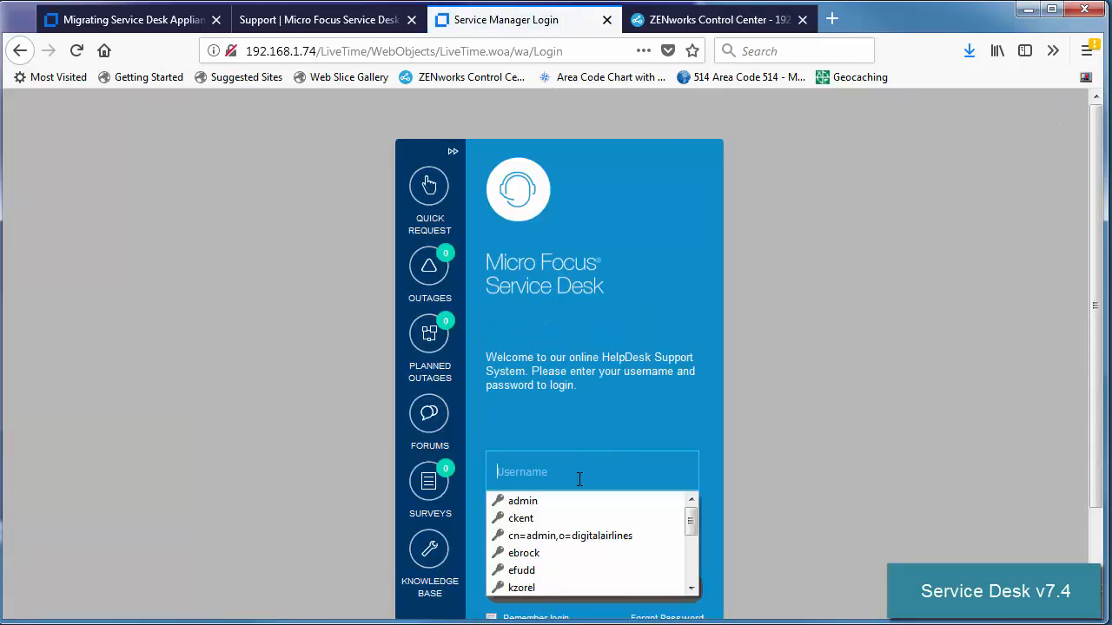
{"action": "left_click", "coordinate": [542, 563]}
{"action": "left_click", "coordinate": [551, 589]}
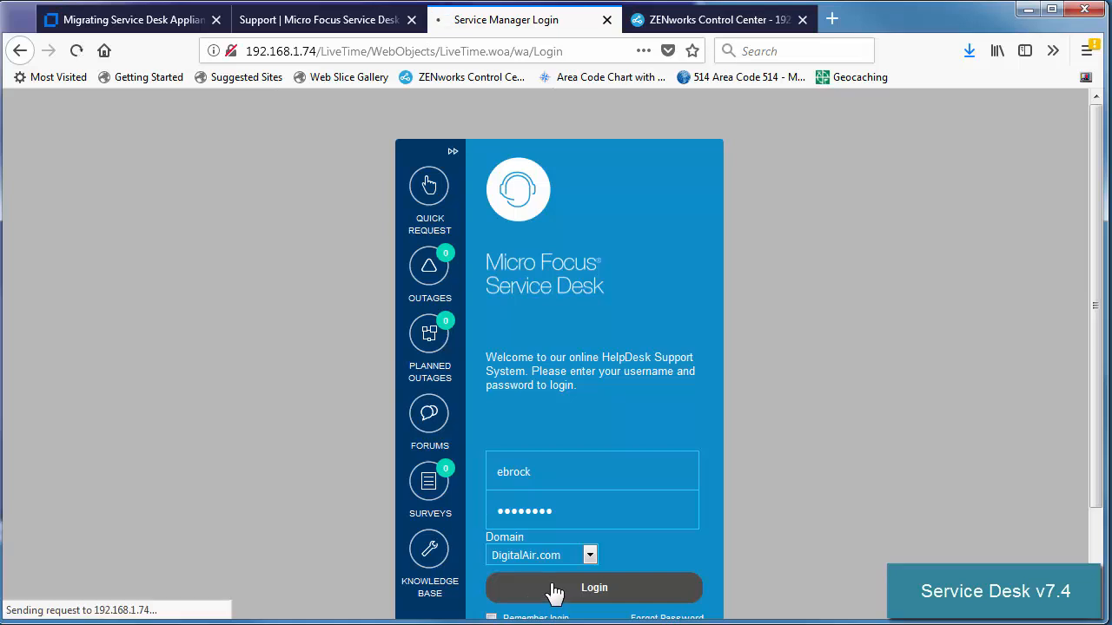
{"action": "left_click", "coordinate": [666, 165]}
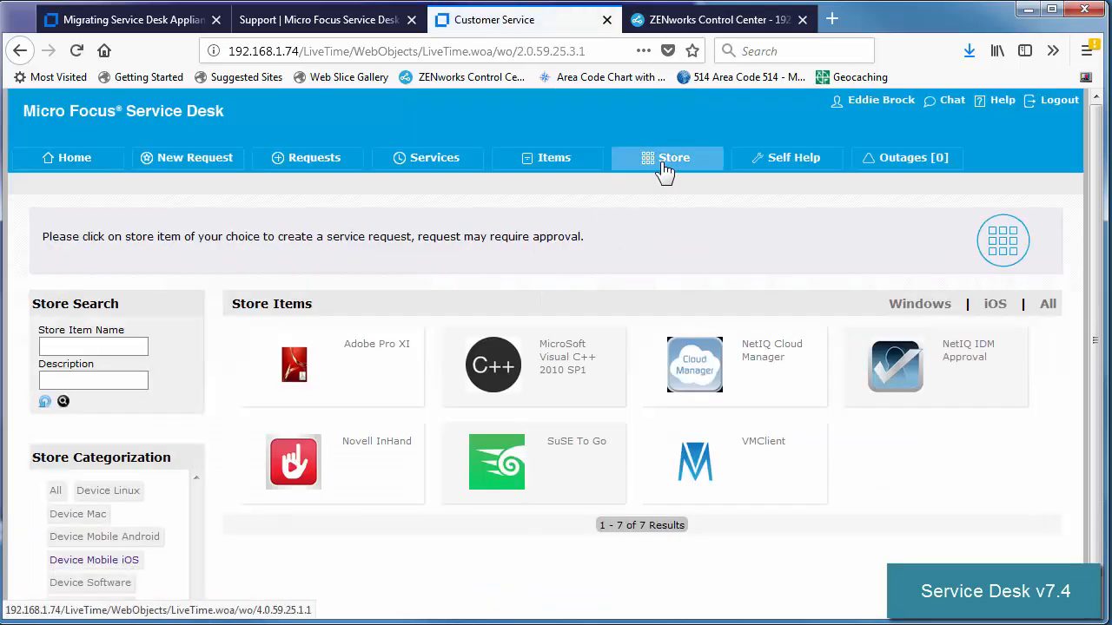
Step: Log in to ZENworks Control Center, dismiss the license notice, check the home summary, then return to the documentation
{"action": "left_click", "coordinate": [698, 28]}
{"action": "left_click", "coordinate": [546, 467]}
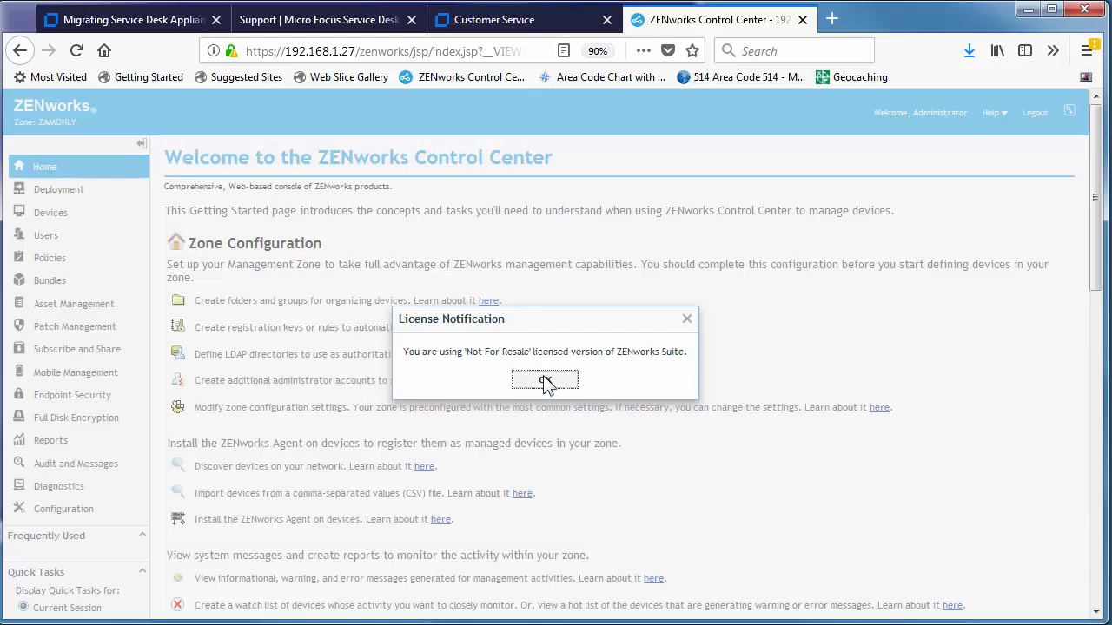
{"action": "left_click", "coordinate": [545, 382]}
{"action": "left_click", "coordinate": [45, 168]}
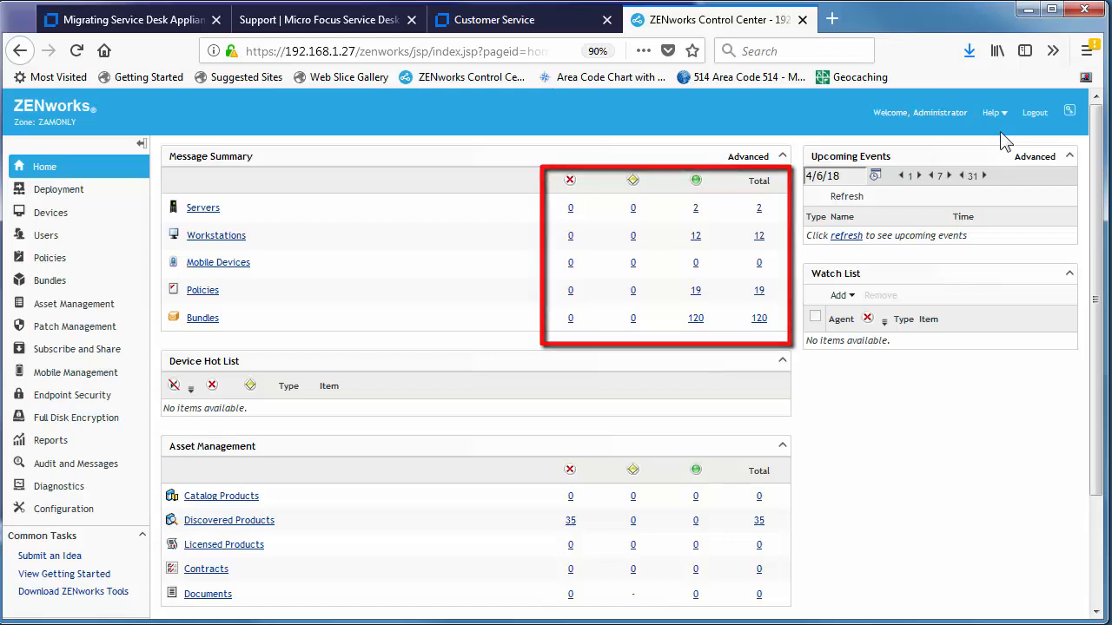
{"action": "left_click", "coordinate": [519, 19]}
{"action": "left_click", "coordinate": [165, 21]}
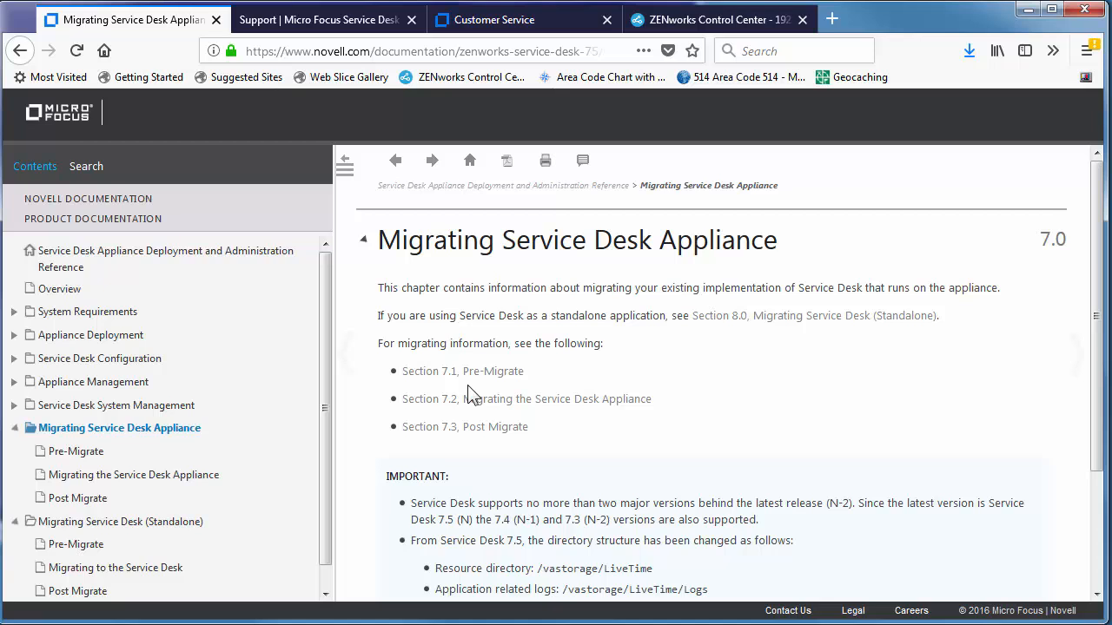
Step: Highlight the IMPORTANT note on supported 7.4/7.3 versions and the /vastorage/LiveTime path
{"action": "scroll", "coordinate": [470, 395], "scroll_direction": "down", "scroll_amount": 3}
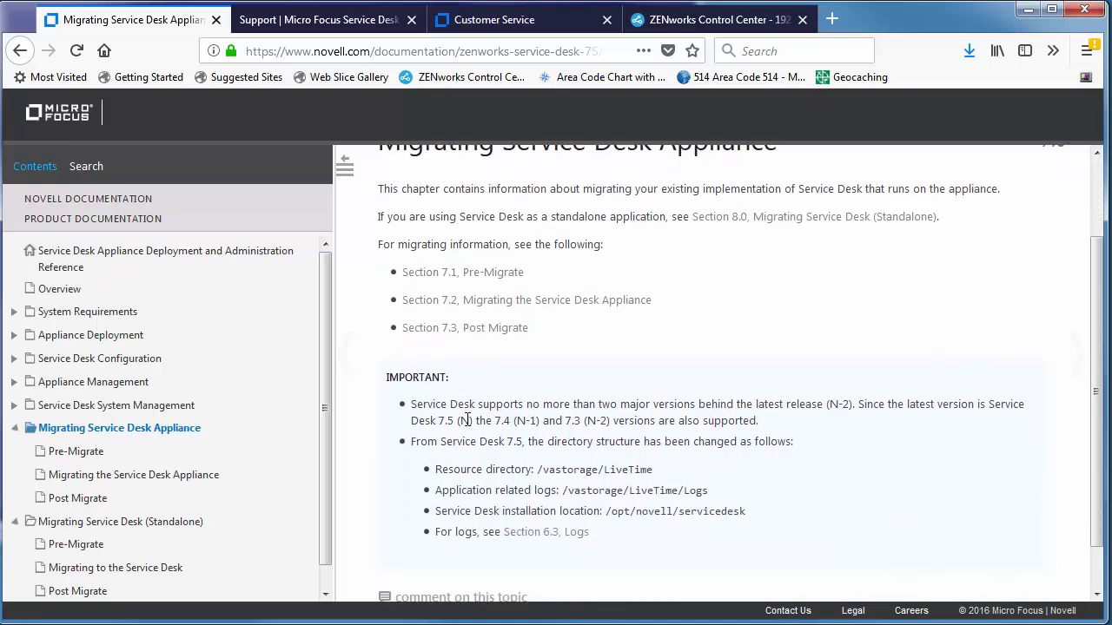
{"action": "left_click_drag", "start_coordinate": [580, 418], "coordinate": [678, 422]}
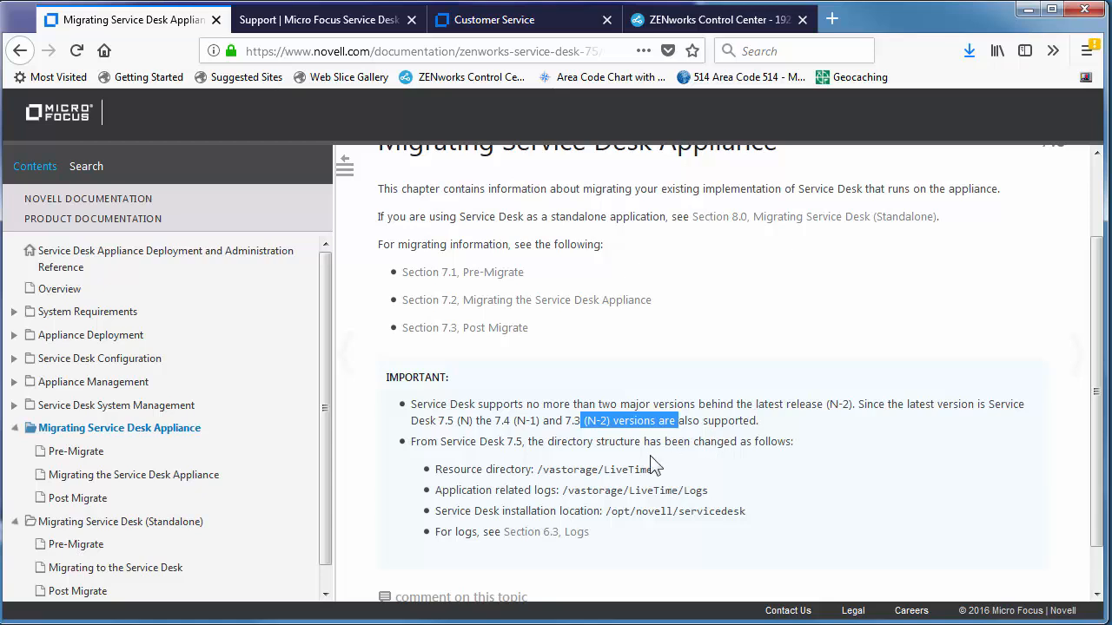
{"action": "left_click_drag", "start_coordinate": [540, 470], "coordinate": [641, 470]}
{"action": "scroll", "coordinate": [683, 474], "scroll_direction": "down", "scroll_amount": 1}
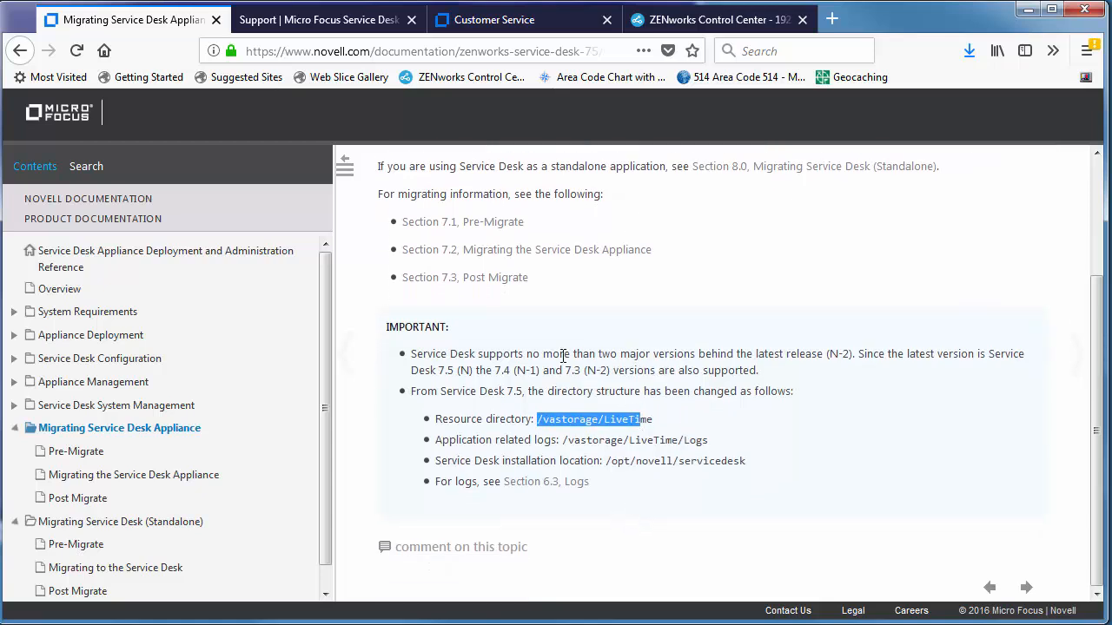
Step: Open the Service Desk v7.x Cookbook article and scroll through its upgrade and migration guidance
{"action": "left_click", "coordinate": [333, 29]}
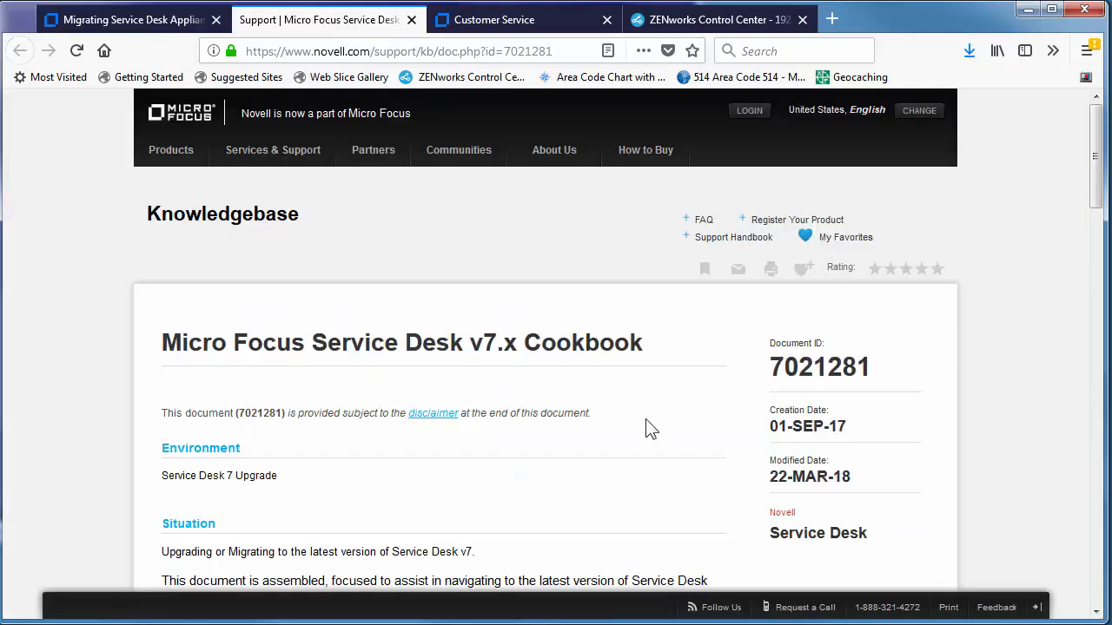
{"action": "scroll", "coordinate": [647, 428], "scroll_direction": "down", "scroll_amount": 4}
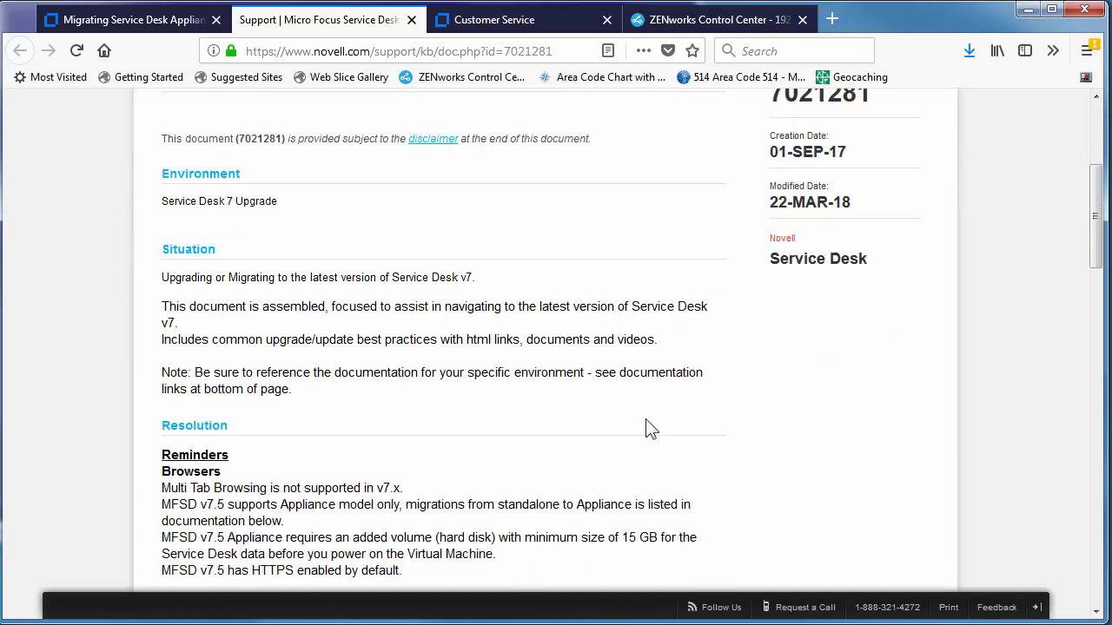
{"action": "scroll", "coordinate": [650, 429], "scroll_direction": "down", "scroll_amount": 2}
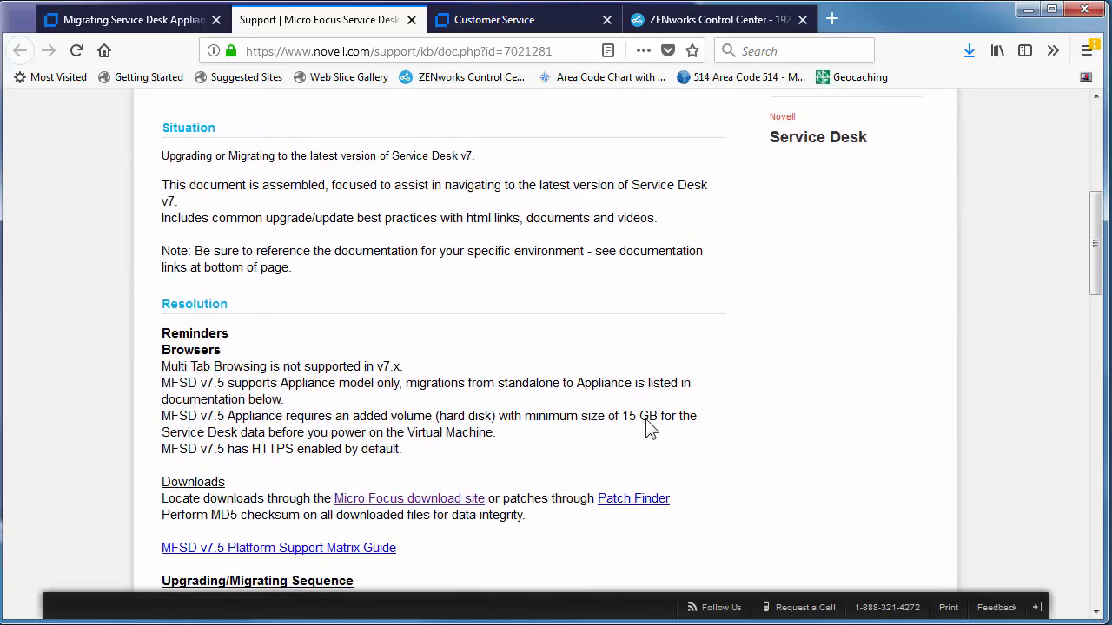
{"action": "scroll", "coordinate": [647, 426], "scroll_direction": "down", "scroll_amount": 2}
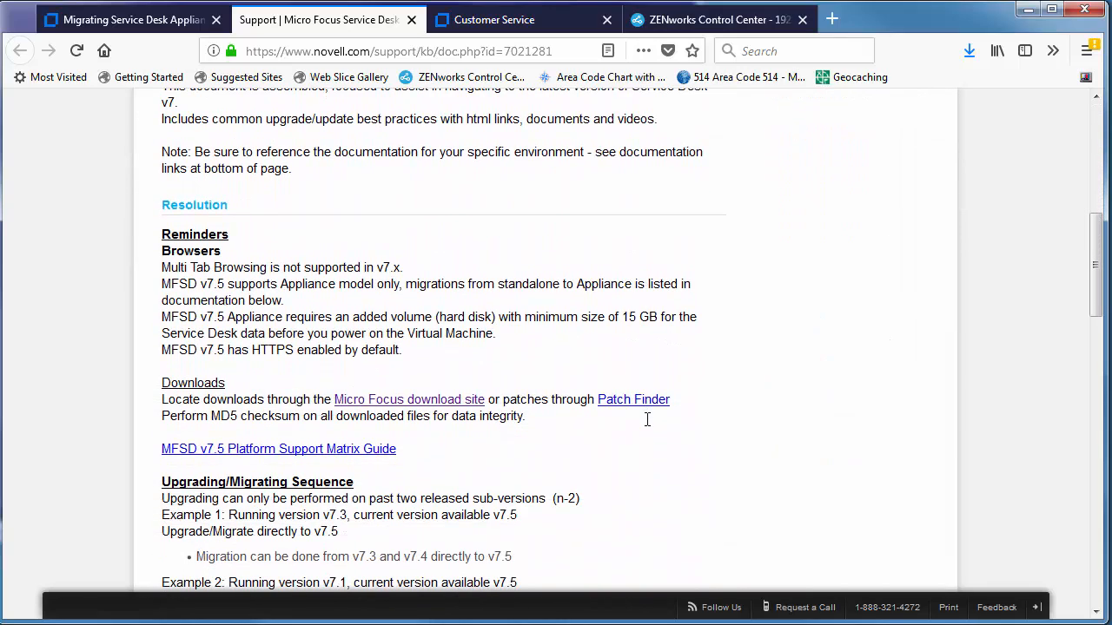
{"action": "scroll", "coordinate": [647, 421], "scroll_direction": "down", "scroll_amount": 2}
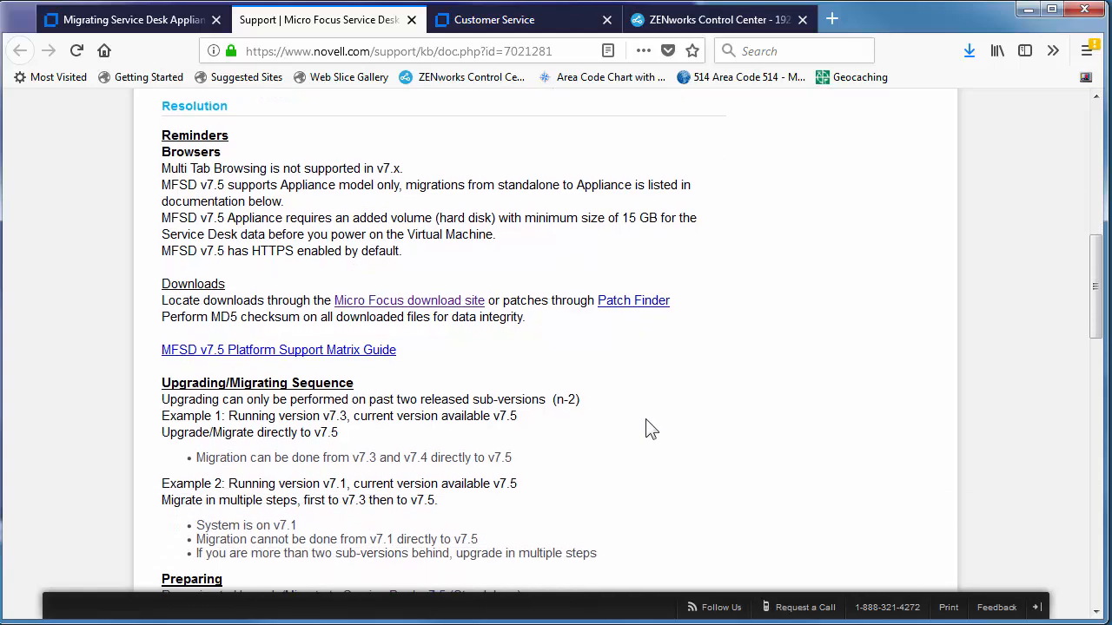
{"action": "scroll", "coordinate": [651, 428], "scroll_direction": "down", "scroll_amount": 2}
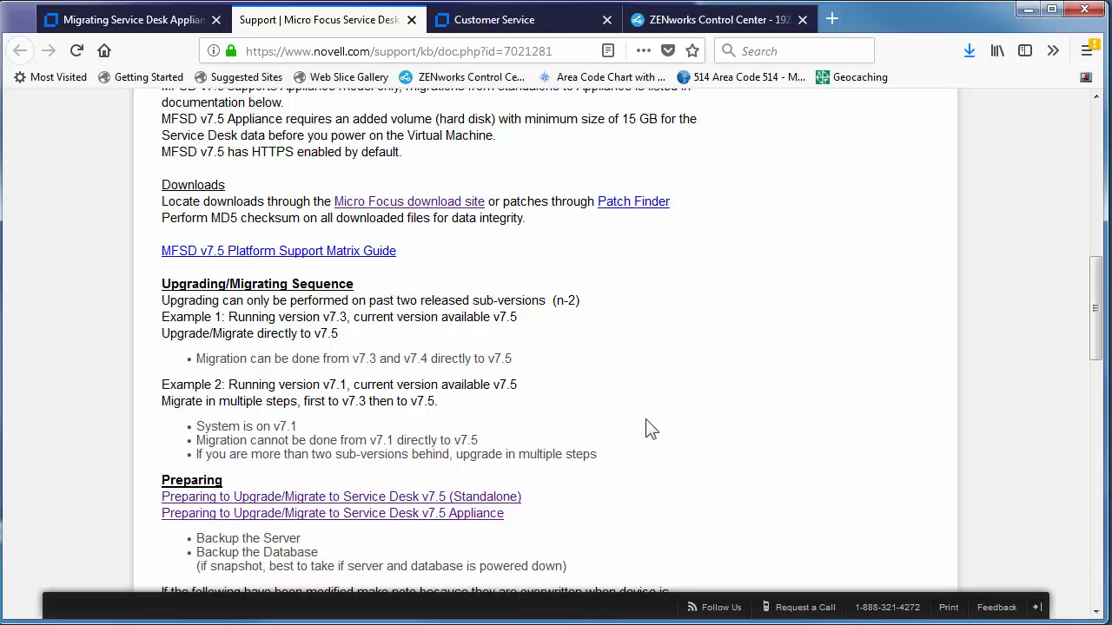
{"action": "scroll", "coordinate": [652, 428], "scroll_direction": "down", "scroll_amount": 2}
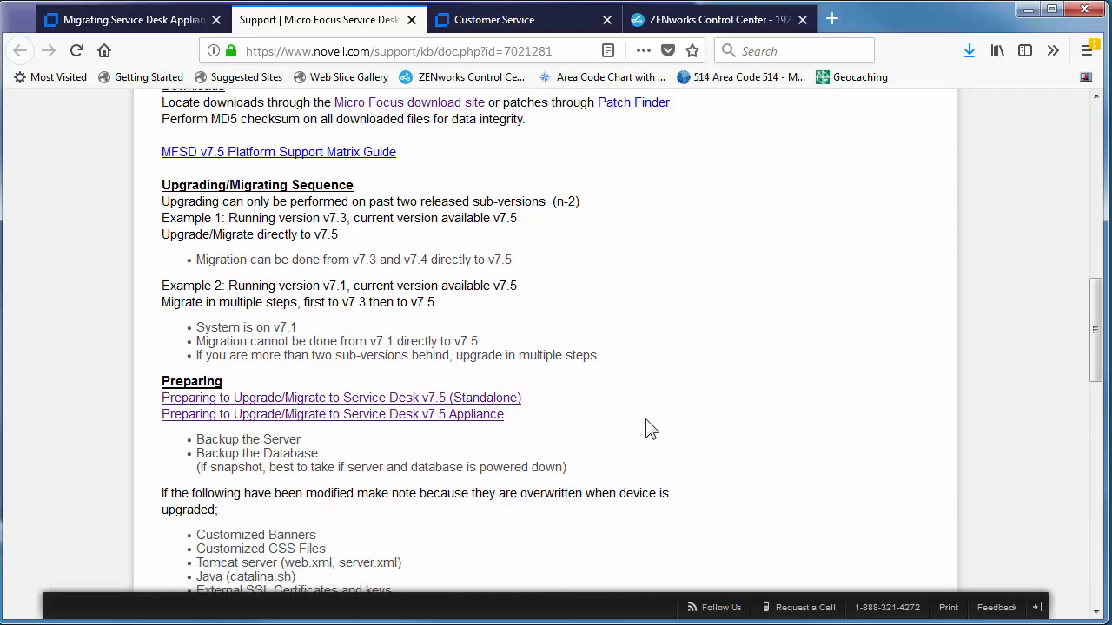
{"action": "scroll", "coordinate": [651, 429], "scroll_direction": "down", "scroll_amount": 2}
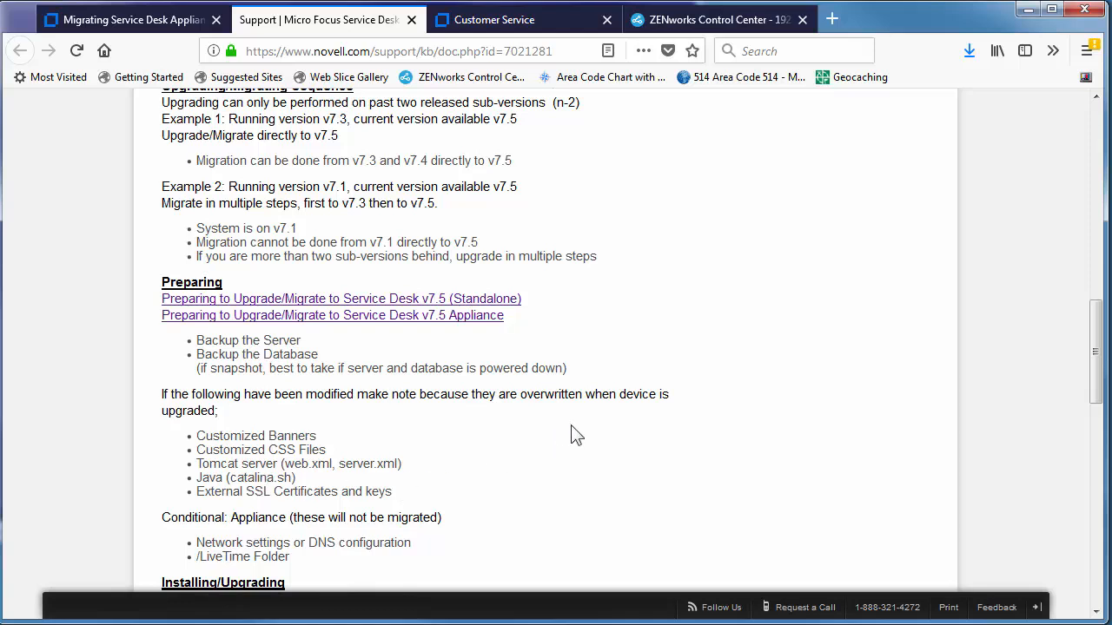
{"action": "scroll", "coordinate": [576, 436], "scroll_direction": "down", "scroll_amount": 2}
{"action": "scroll", "coordinate": [575, 436], "scroll_direction": "down", "scroll_amount": 1}
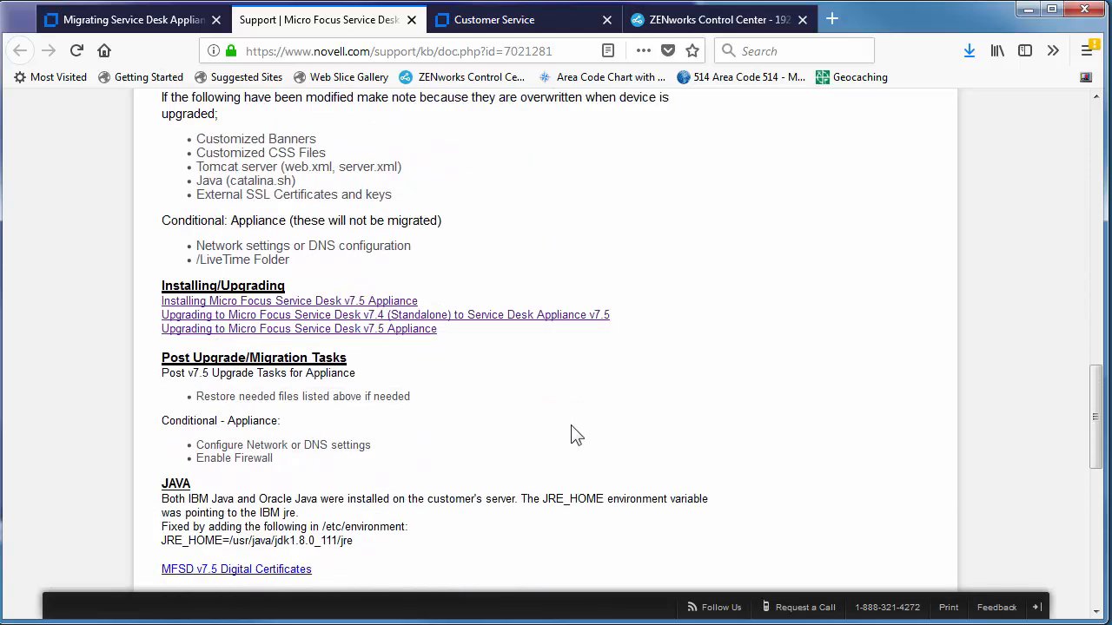
{"action": "scroll", "coordinate": [575, 436], "scroll_direction": "down", "scroll_amount": 2}
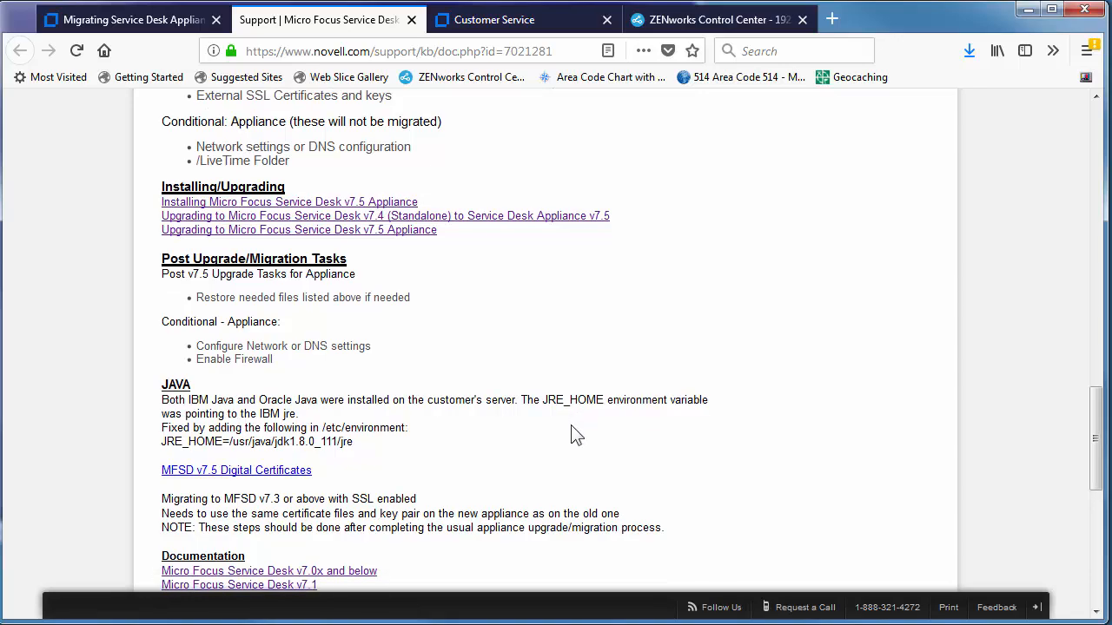
{"action": "scroll", "coordinate": [573, 425], "scroll_direction": "up", "scroll_amount": 12}
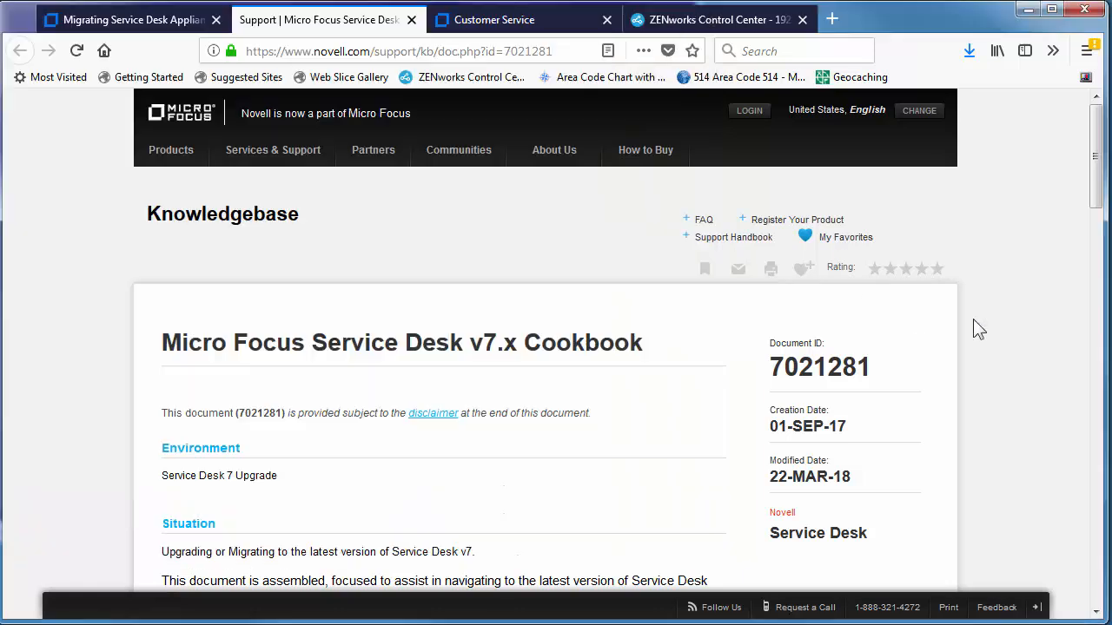
Step: Open the Pre-Migrate page, highlight the stop-services warning, and bring up the older appliance's console
{"action": "left_click", "coordinate": [165, 19]}
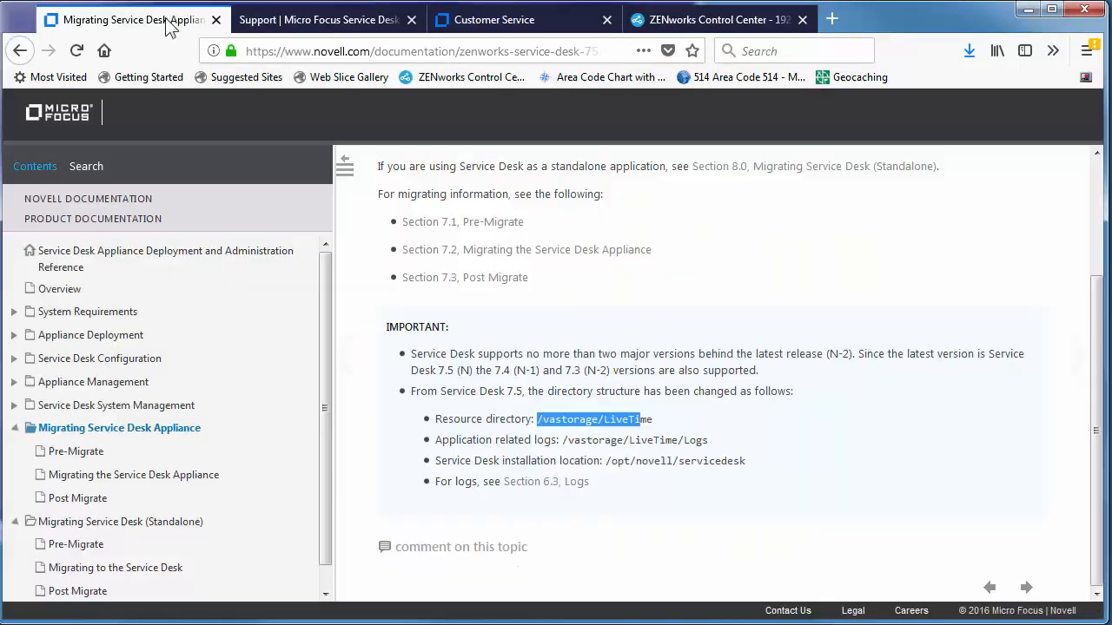
{"action": "left_click", "coordinate": [110, 445]}
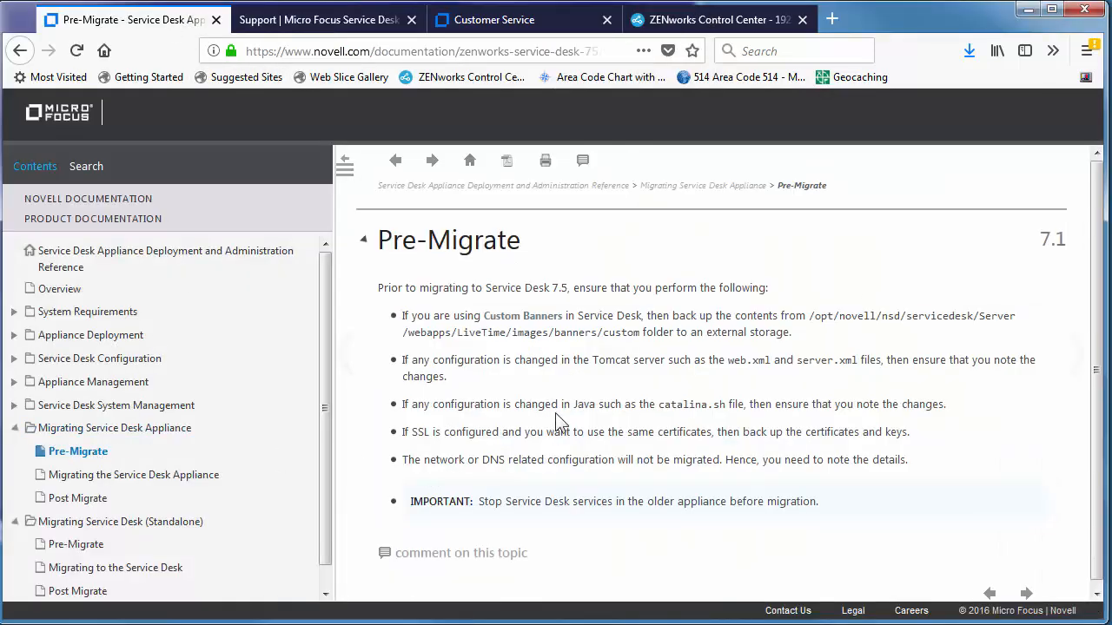
{"action": "left_click_drag", "start_coordinate": [489, 503], "coordinate": [747, 521]}
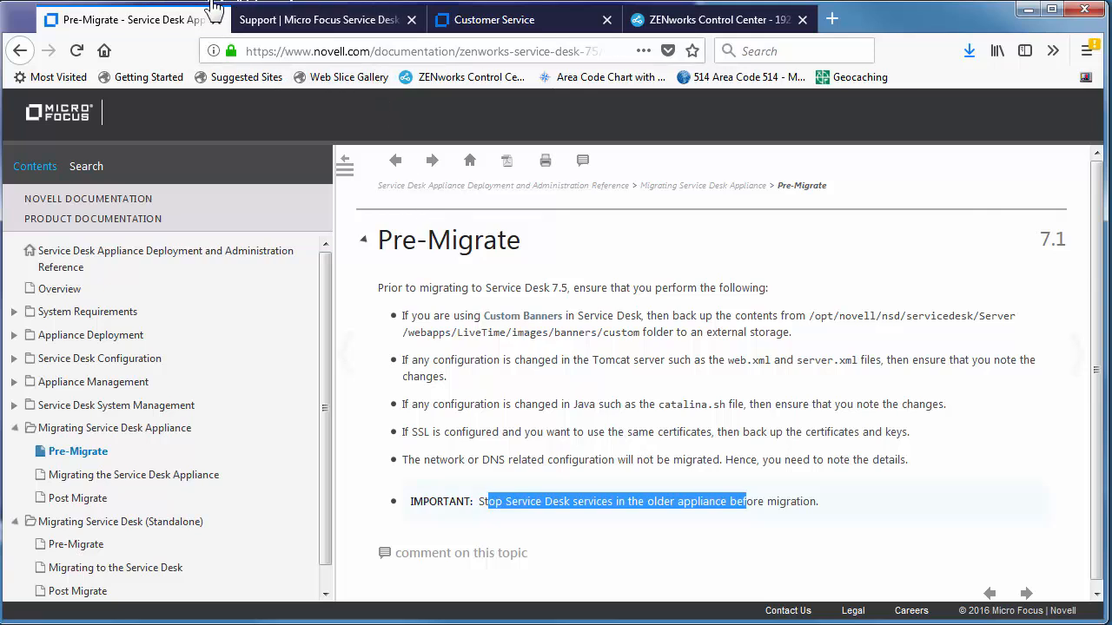
{"action": "left_click", "coordinate": [384, 1]}
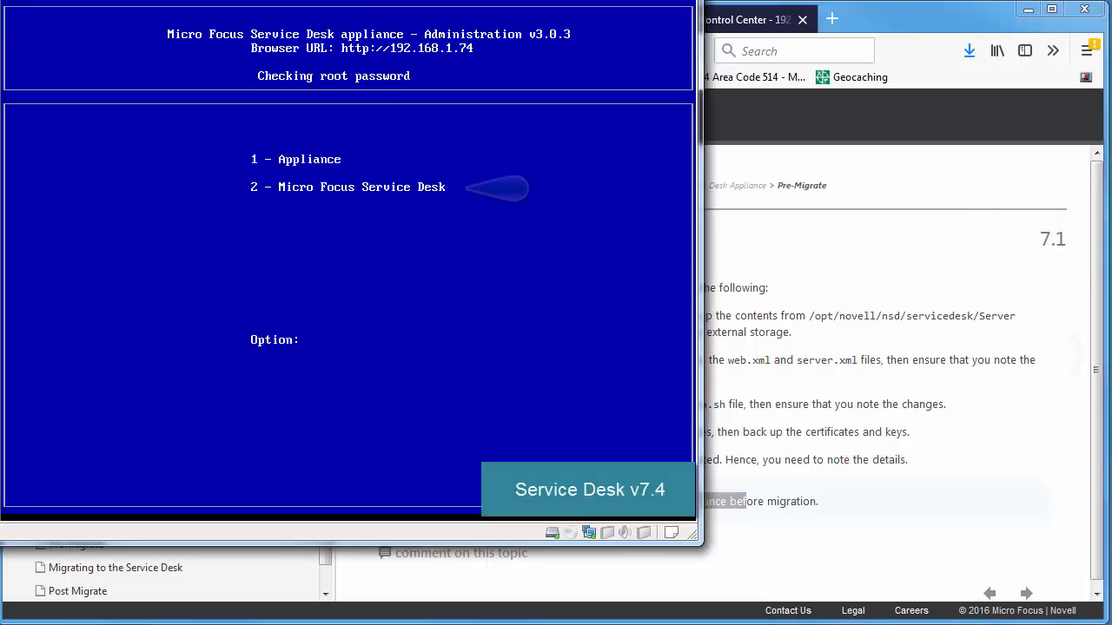
Step: Enter the Service Desk option with the root password and stop the application services
{"action": "type", "text": "2"}
{"action": "key", "text": "Return"}
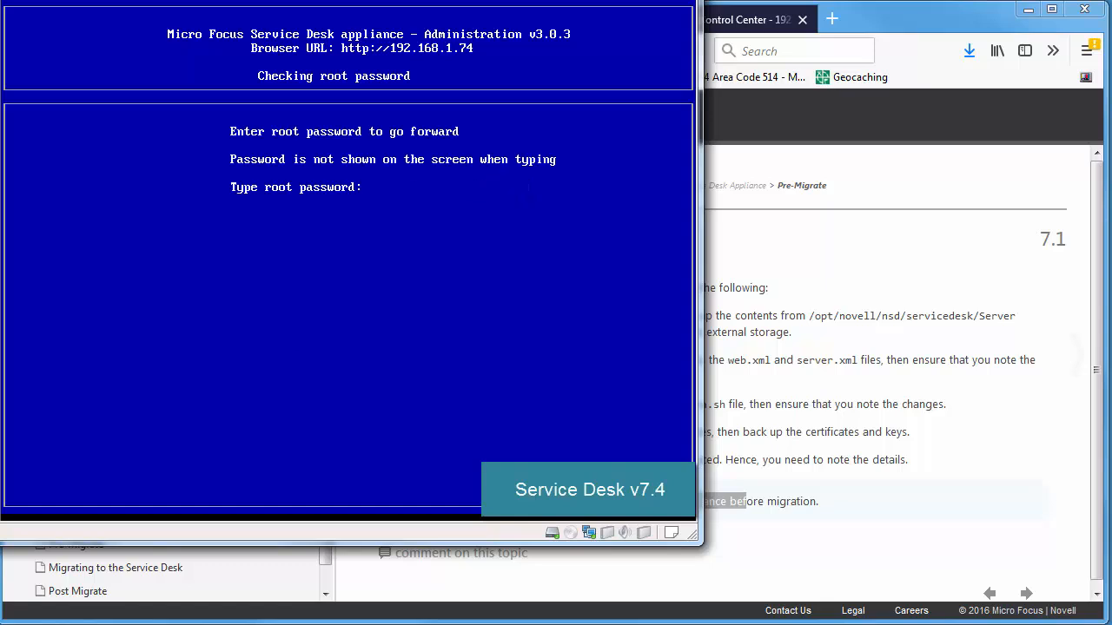
{"action": "key", "text": "Return"}
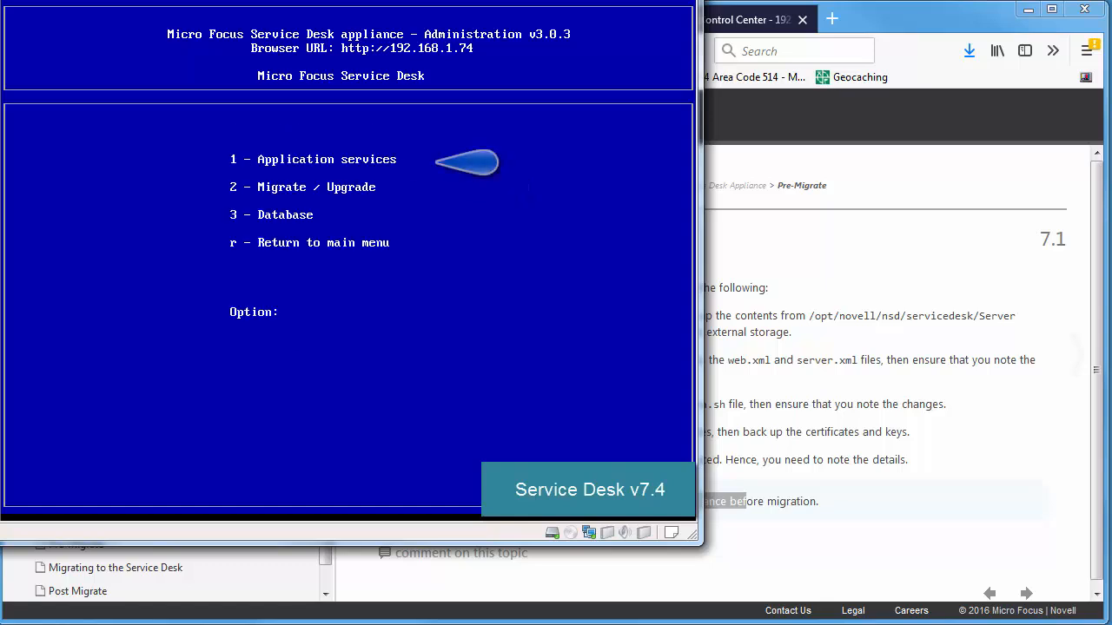
{"action": "type", "text": "1"}
{"action": "key", "text": "Return"}
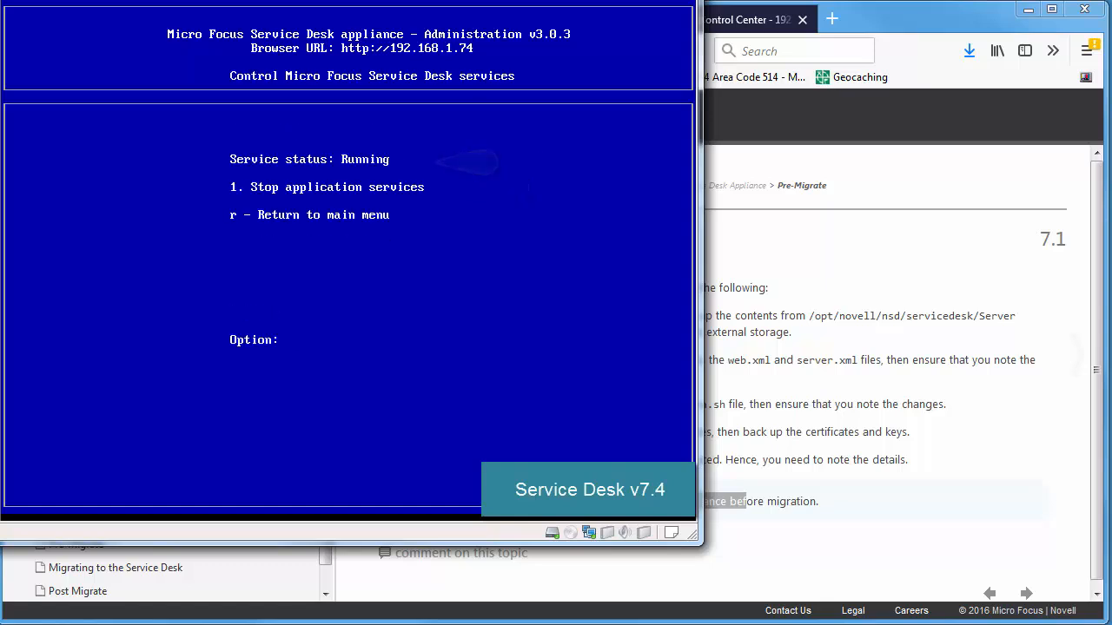
{"action": "type", "text": "1"}
{"action": "key", "text": "Return"}
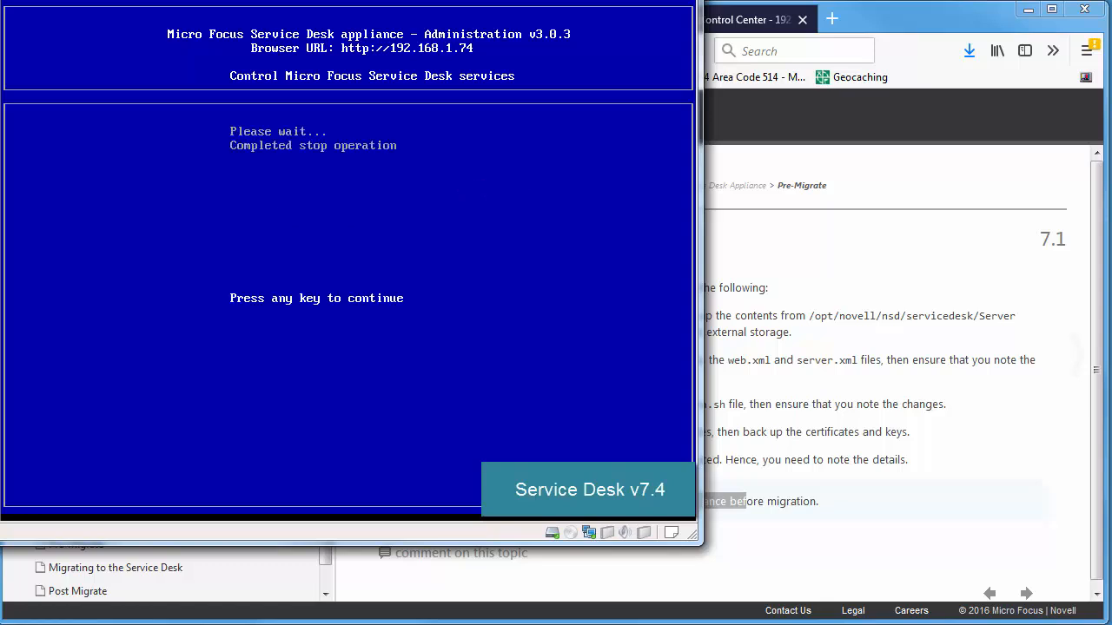
{"action": "key", "text": "Return"}
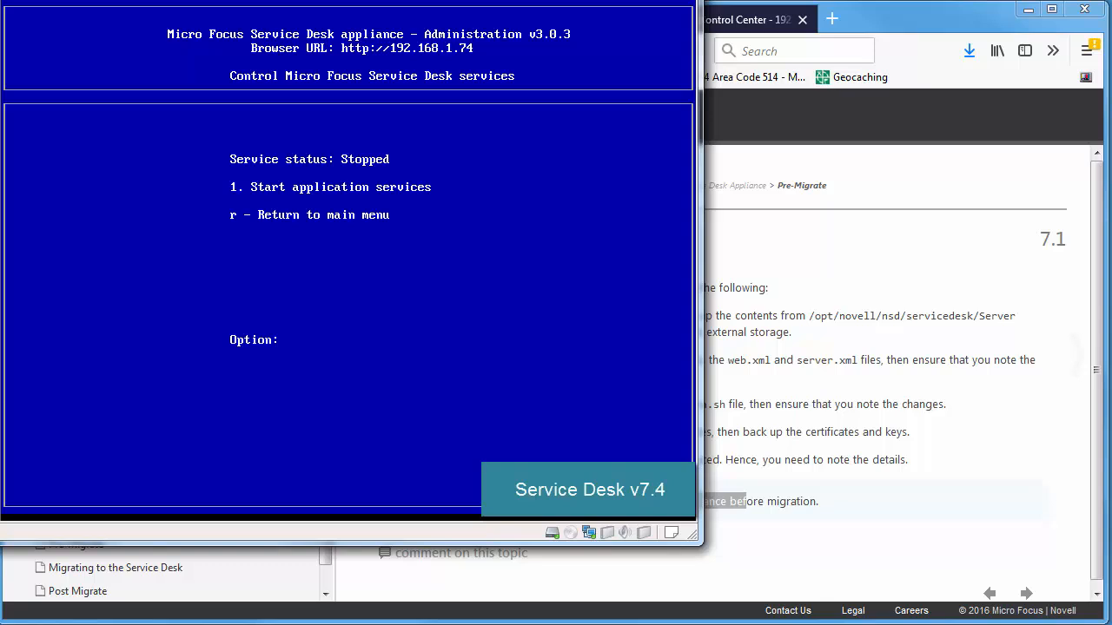
{"action": "type", "text": "r"}
{"action": "key", "text": "Return"}
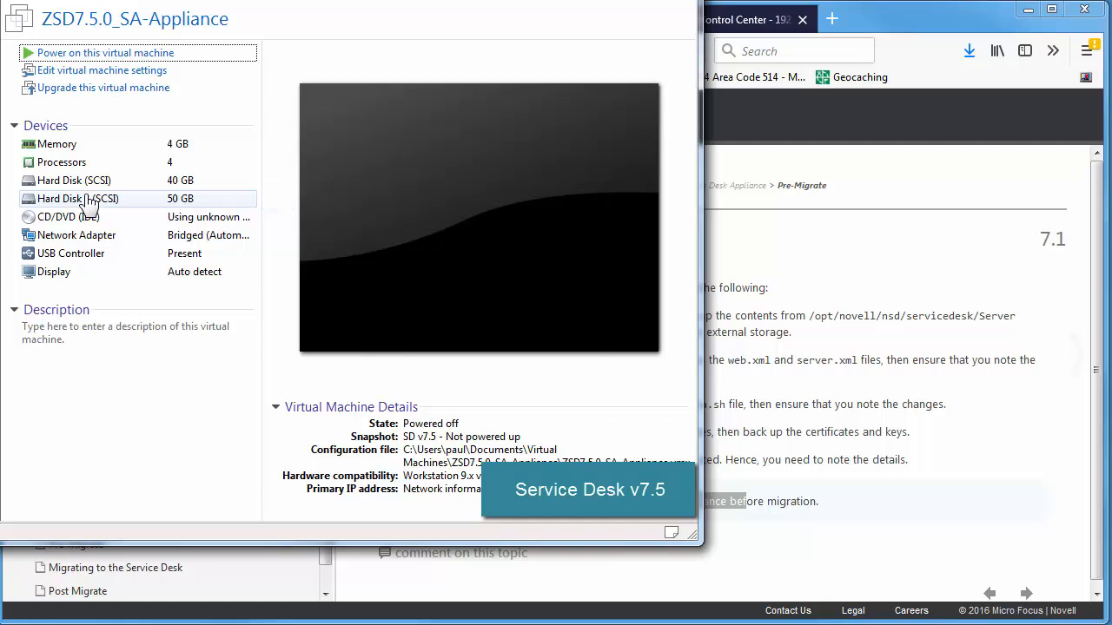
Step: Power on ZSD7.5.0_SA-Appliance, boot the ZSD_7.5.0 entry, and return to the documentation browser
{"action": "left_click", "coordinate": [137, 56]}
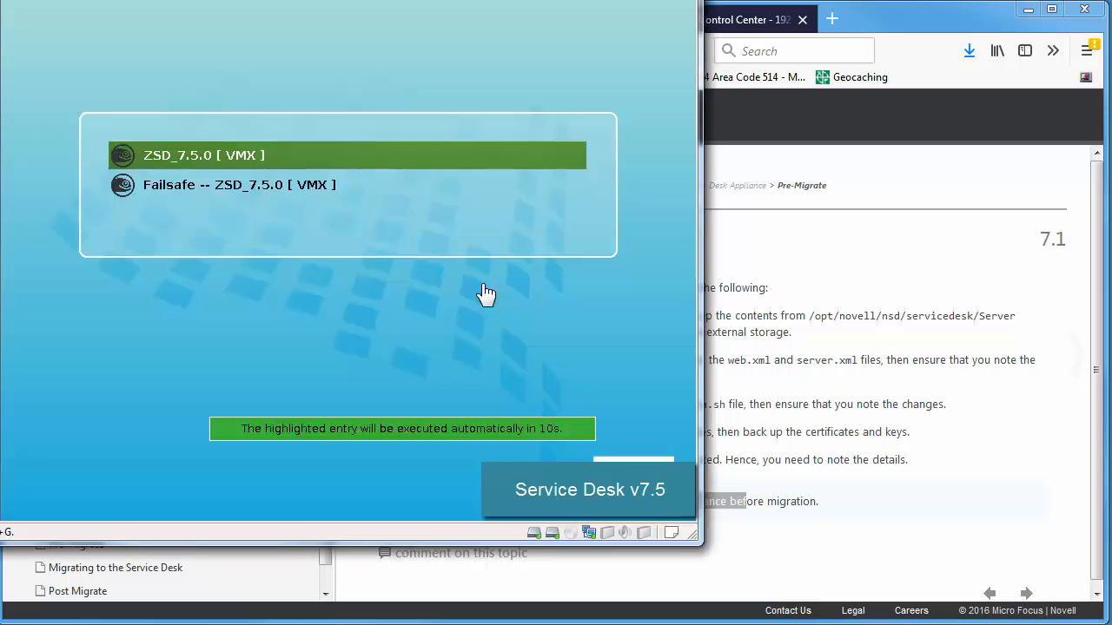
{"action": "left_click", "coordinate": [484, 293]}
{"action": "key", "text": "Return"}
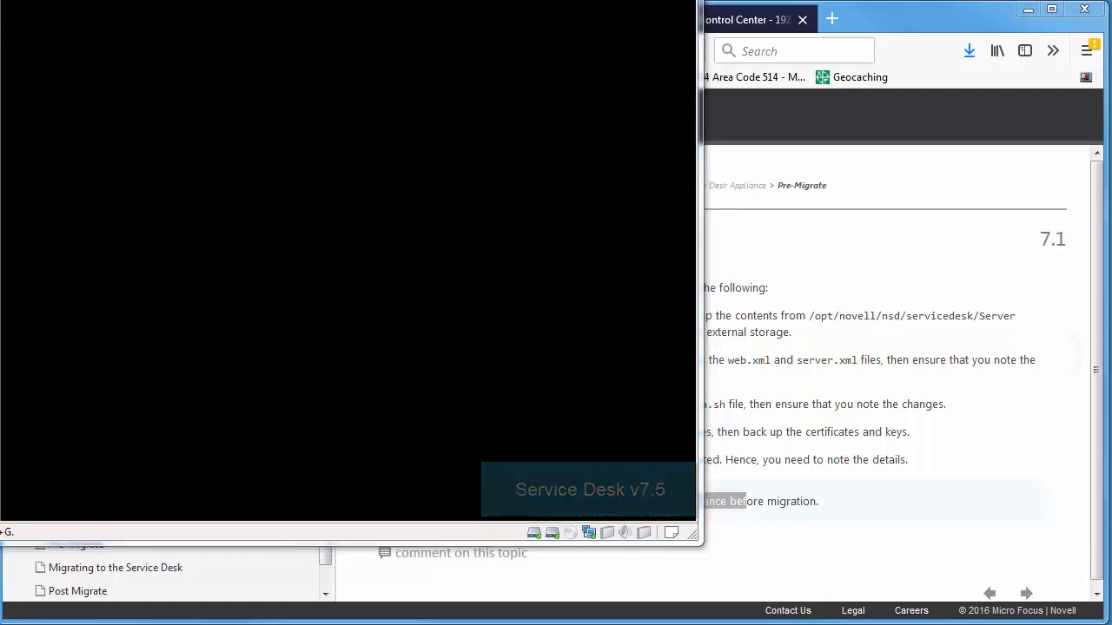
{"action": "left_click", "coordinate": [938, 426]}
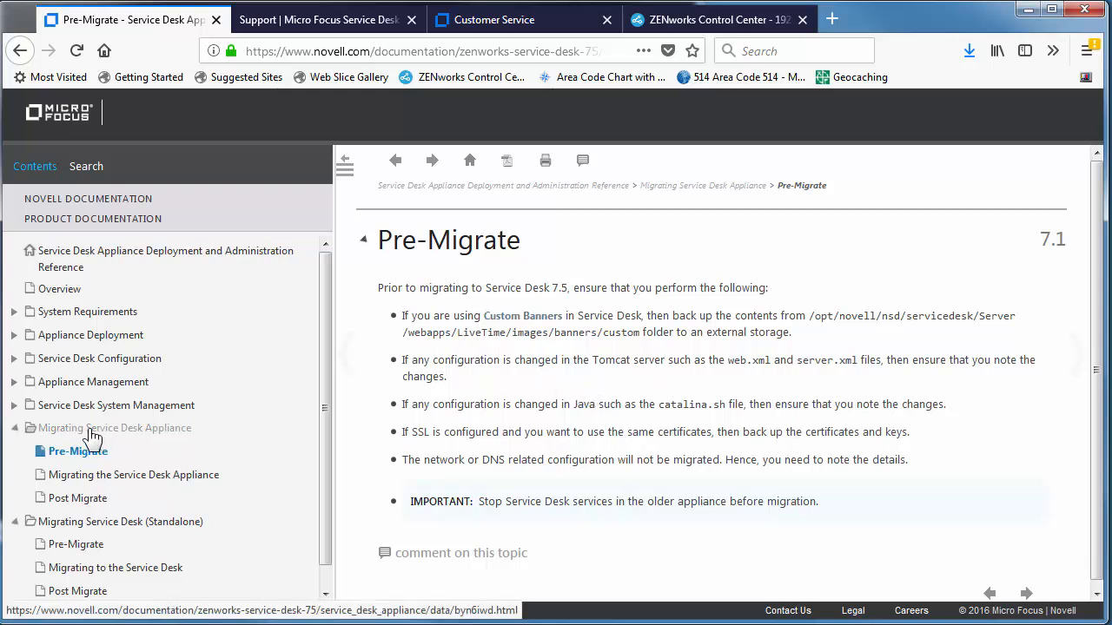
{"action": "left_click", "coordinate": [78, 545]}
{"action": "scroll", "coordinate": [513, 439], "scroll_direction": "down", "scroll_amount": 1}
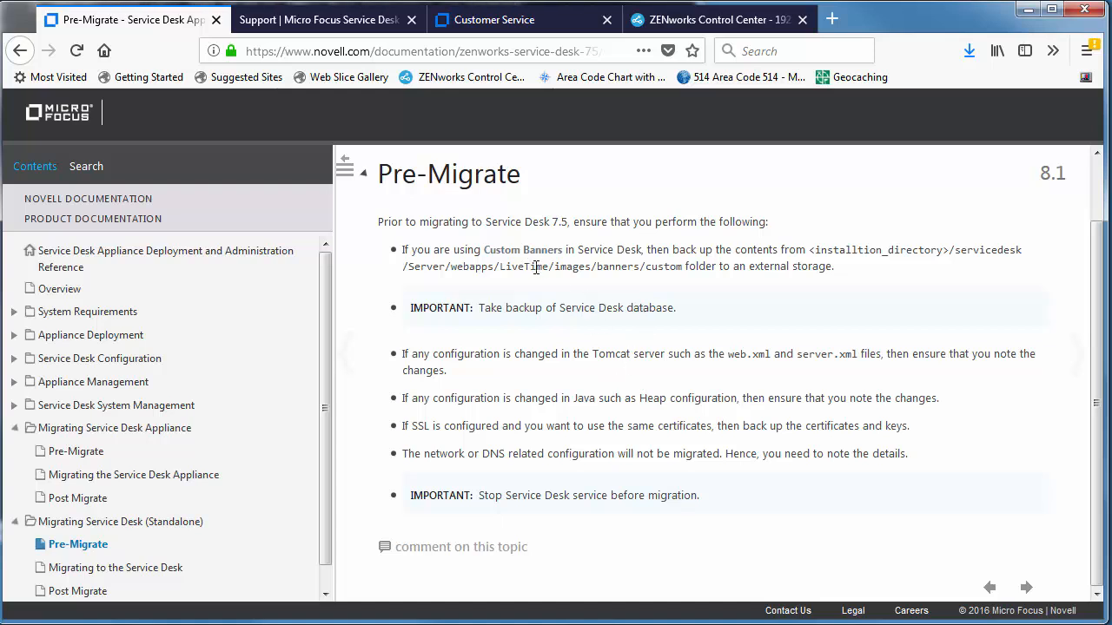
{"action": "left_click_drag", "start_coordinate": [530, 266], "coordinate": [640, 266]}
{"action": "left_click", "coordinate": [69, 457]}
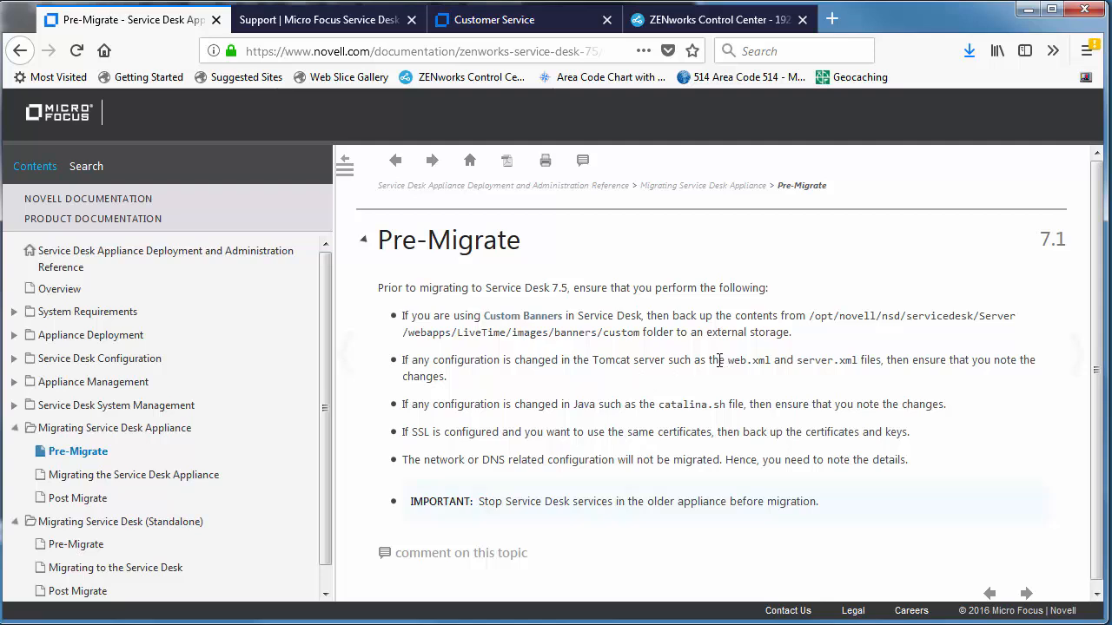
{"action": "left_click_drag", "start_coordinate": [719, 360], "coordinate": [834, 361]}
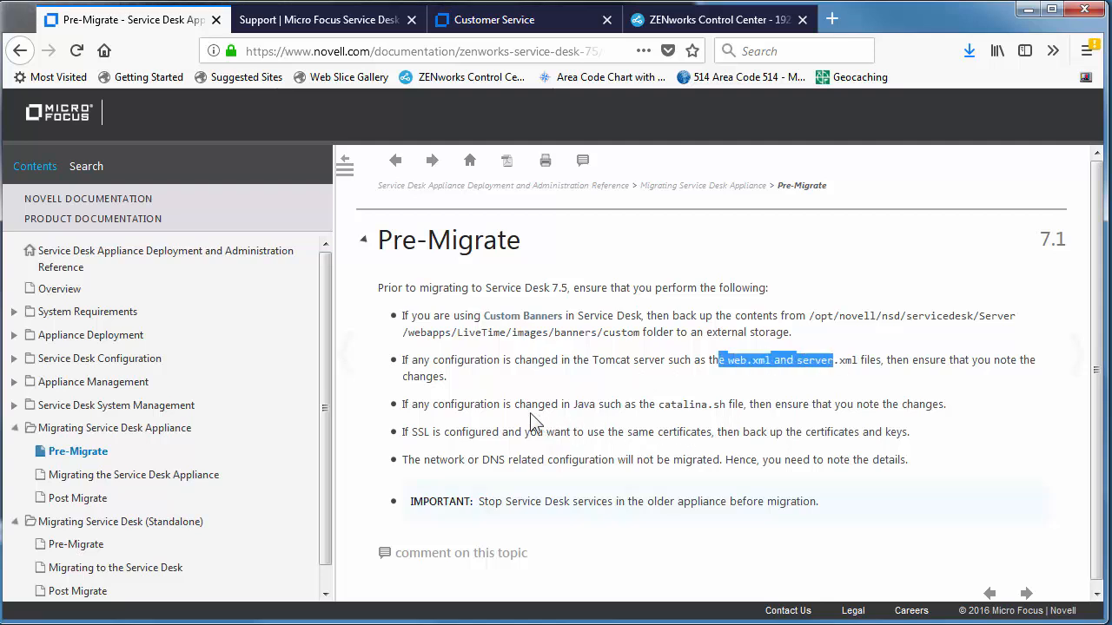
{"action": "left_click_drag", "start_coordinate": [525, 404], "coordinate": [651, 405]}
{"action": "left_click_drag", "start_coordinate": [472, 434], "coordinate": [631, 460]}
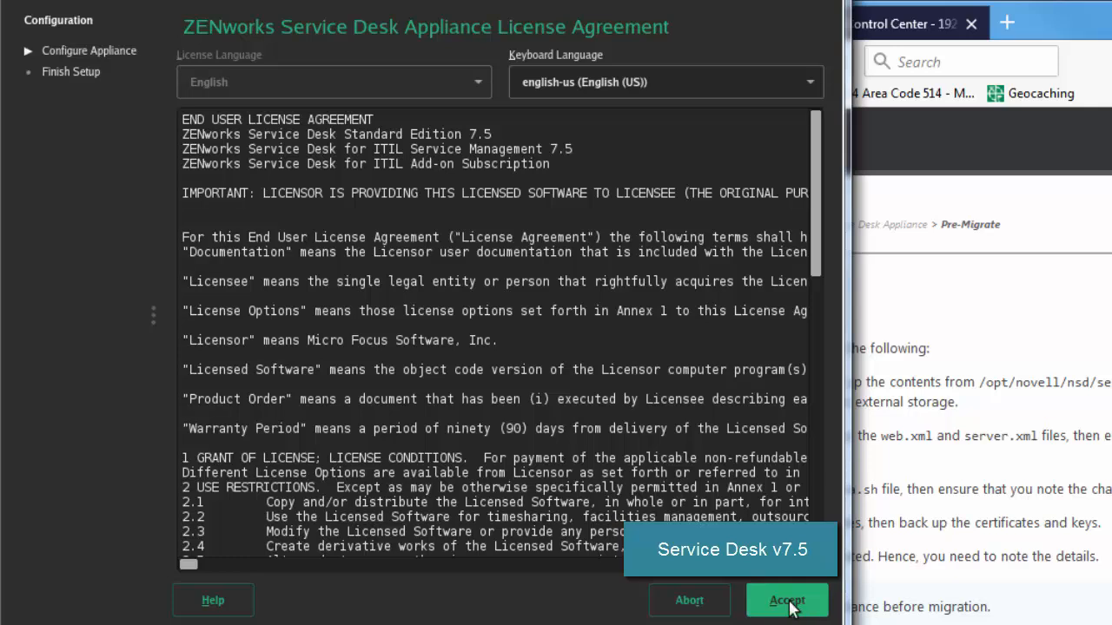
Step: Accept the license agreement and set the root and sdadmin passwords
{"action": "left_click", "coordinate": [787, 601]}
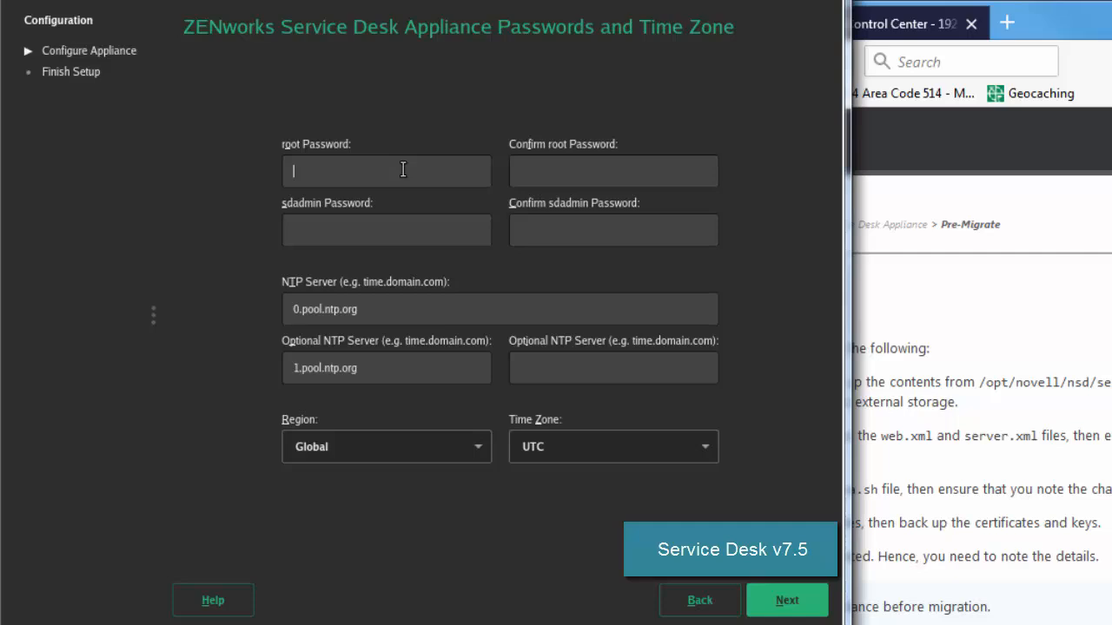
{"action": "type", "text": "••••••"}
{"action": "key", "text": "Tab"}
{"action": "type", "text": "••••••"}
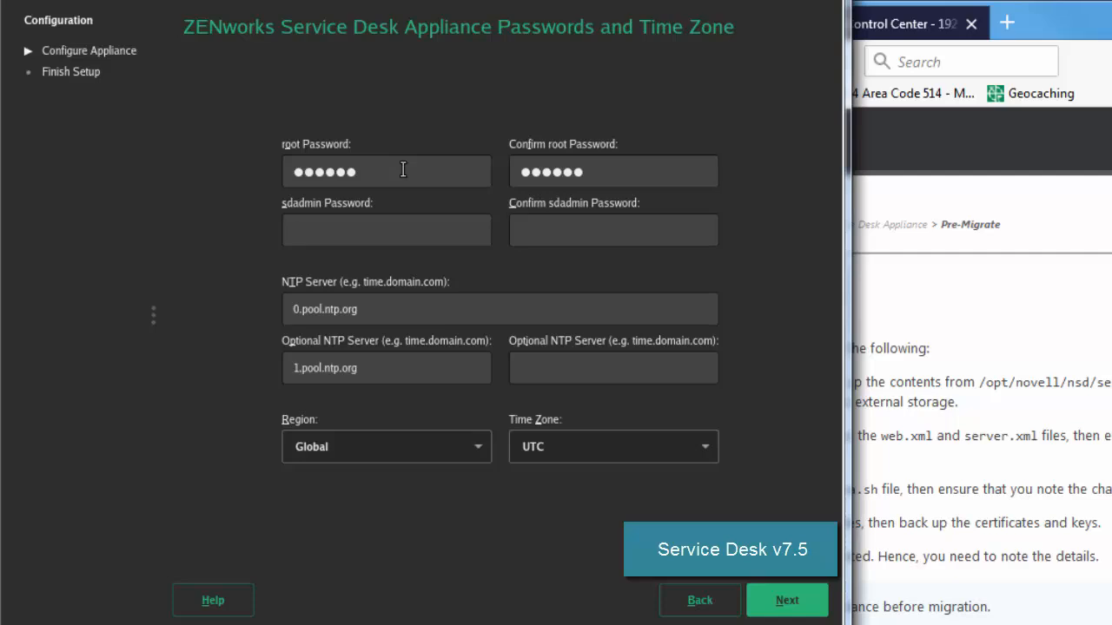
{"action": "type", "text": "••••••"}
{"action": "key", "text": "Tab"}
{"action": "type", "text": "••••••"}
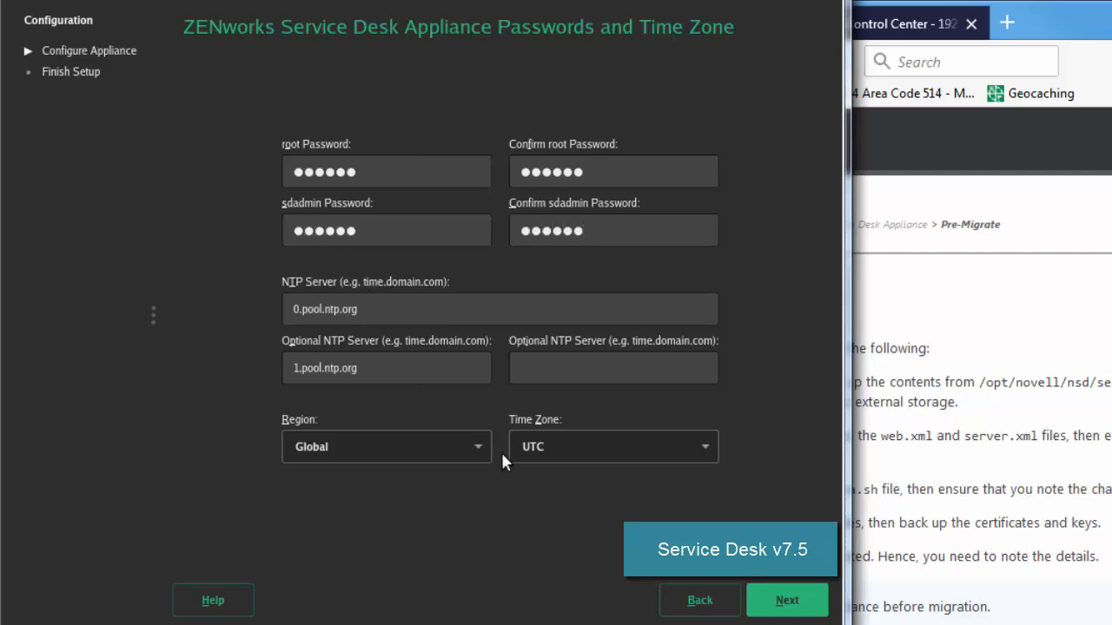
Step: Set Region to USA and Time Zone to Mountain (Denver), then continue to Network Settings
{"action": "left_click", "coordinate": [477, 447]}
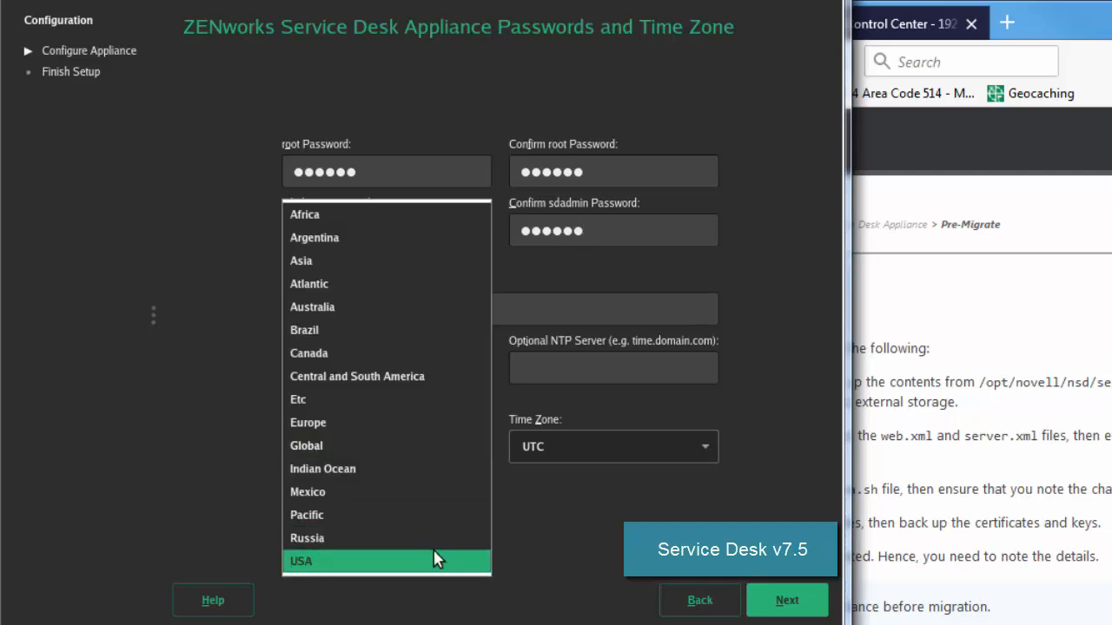
{"action": "left_click", "coordinate": [464, 560]}
{"action": "left_click", "coordinate": [602, 445]}
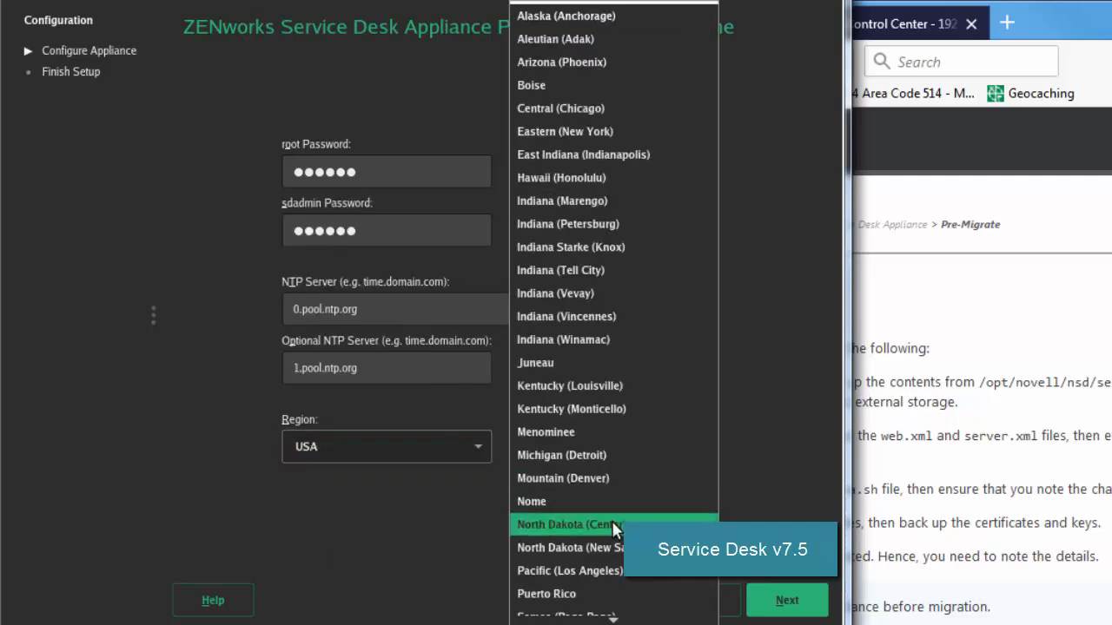
{"action": "left_click", "coordinate": [605, 477]}
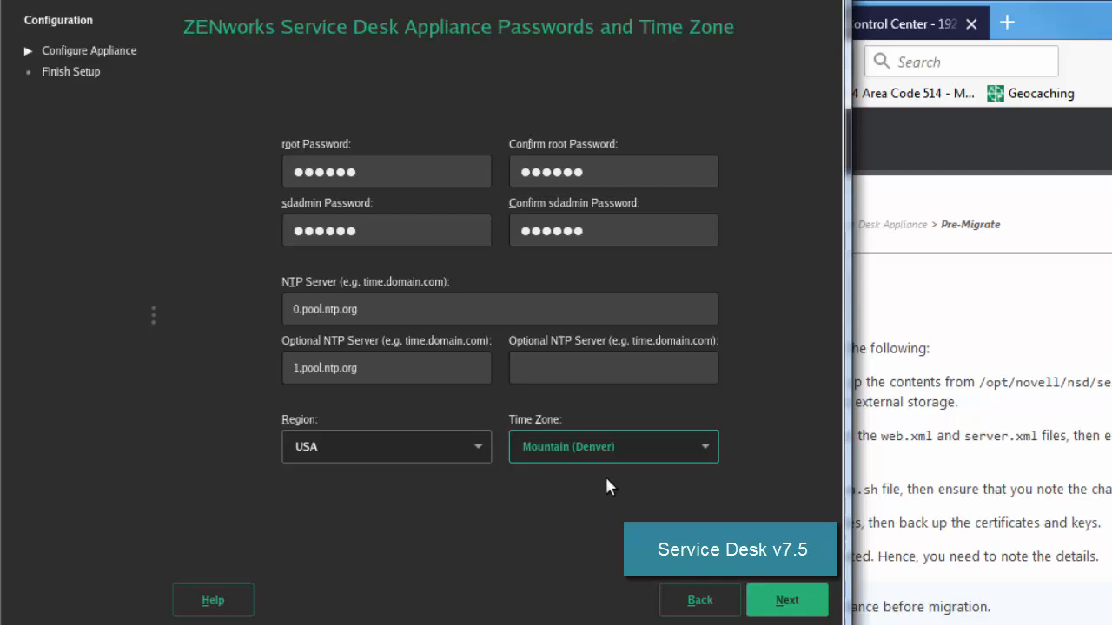
{"action": "left_click", "coordinate": [788, 604]}
Step: Enter the appliance hostname zdsdtemp.digitalair.com and continue to the network settings
{"action": "left_click", "coordinate": [420, 285]}
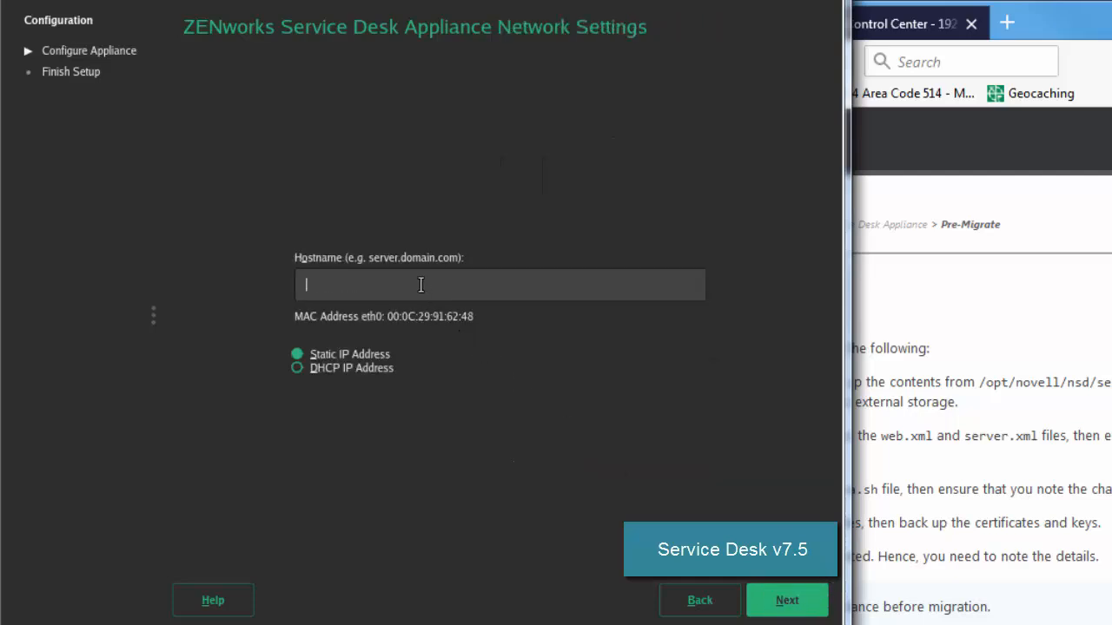
{"action": "type", "text": "zd"}
{"action": "type", "text": "sd"}
{"action": "type", "text": "temp"}
{"action": "type", "text": ".digitala"}
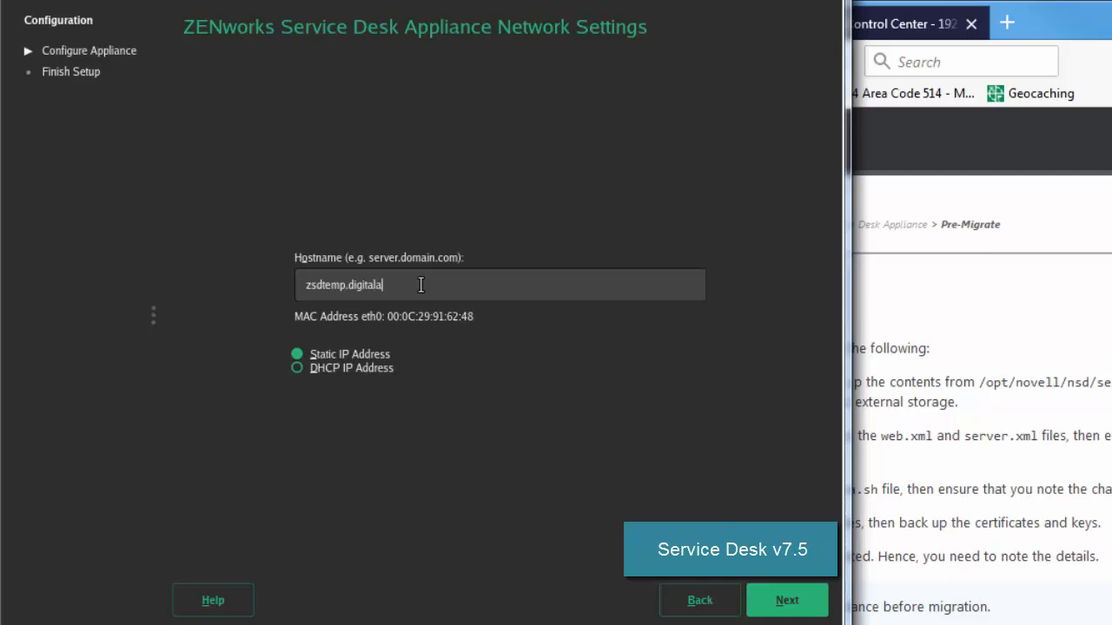
{"action": "type", "text": "ir.com"}
{"action": "left_click", "coordinate": [778, 607]}
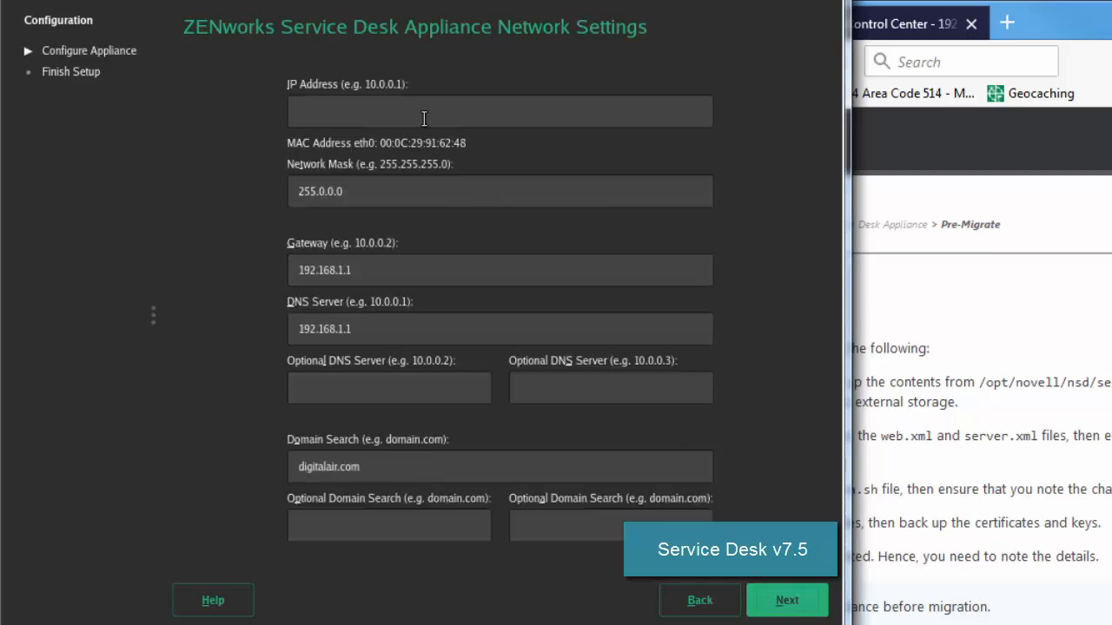
Step: Enter IP address 192.168.1.77, checking the old appliance's IP in the browser
{"action": "left_click", "coordinate": [373, 119]}
{"action": "type", "text": "192.168.177"}
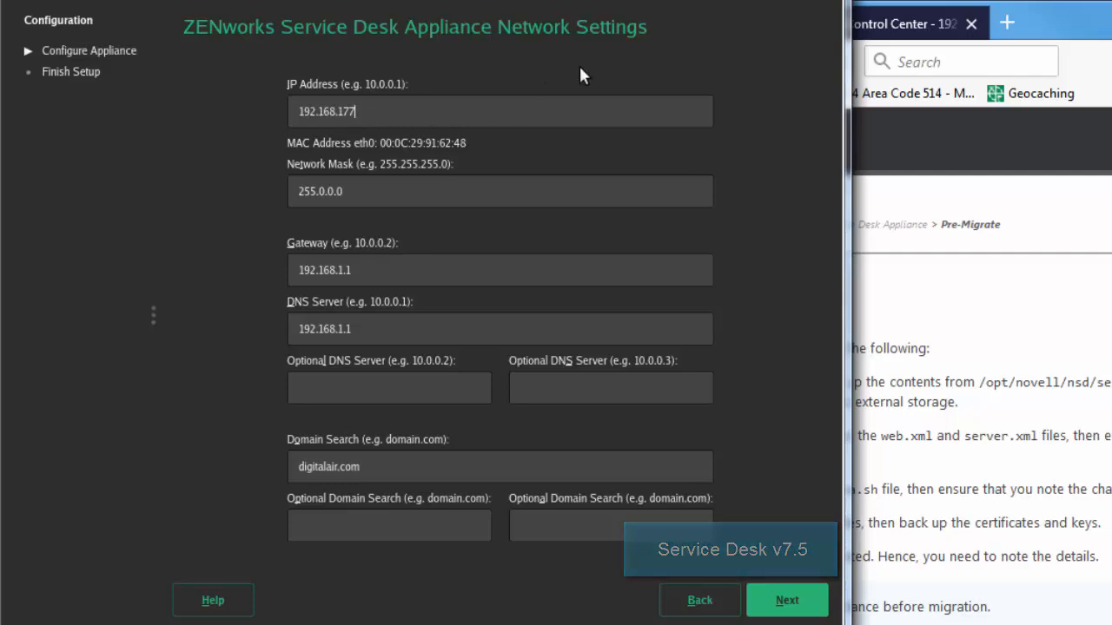
{"action": "left_click", "coordinate": [1062, 230]}
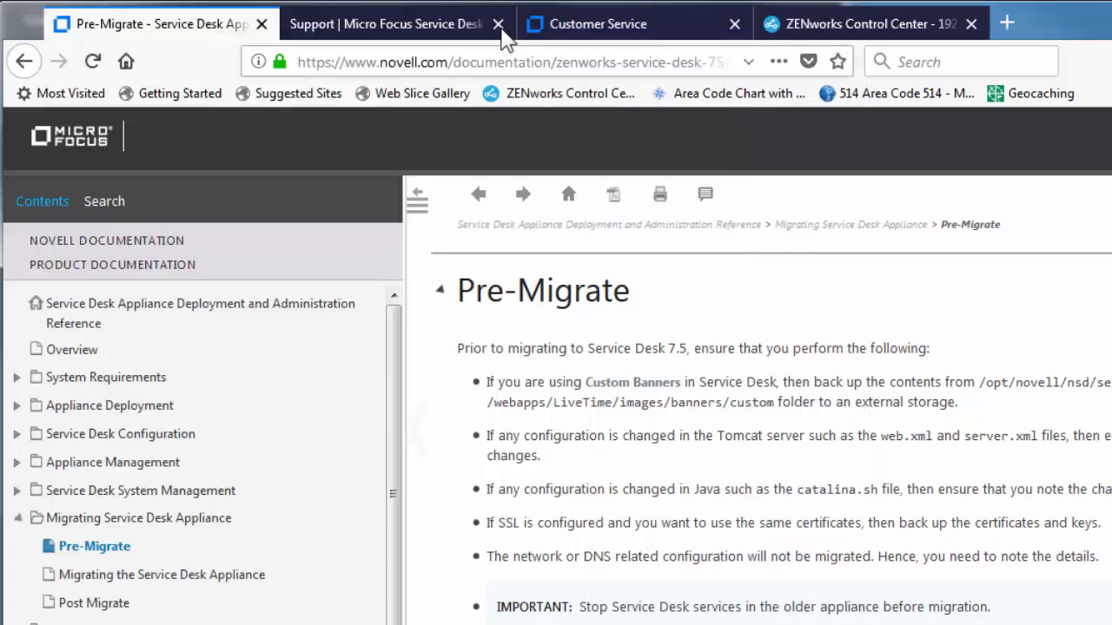
{"action": "left_click", "coordinate": [569, 24]}
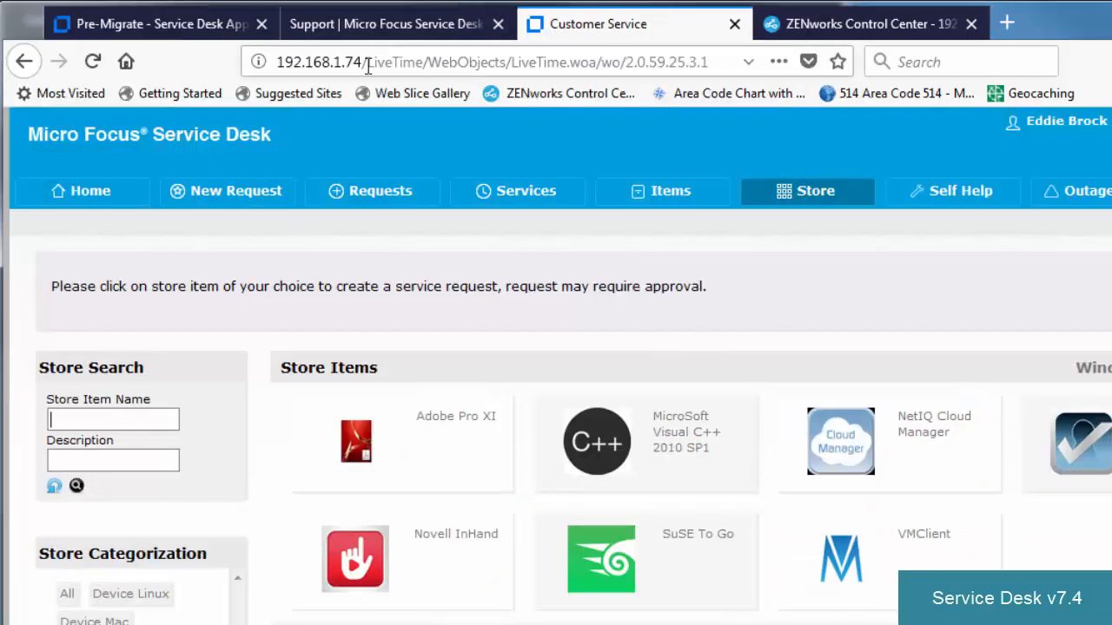
{"action": "left_click_drag", "start_coordinate": [363, 62], "coordinate": [270, 60]}
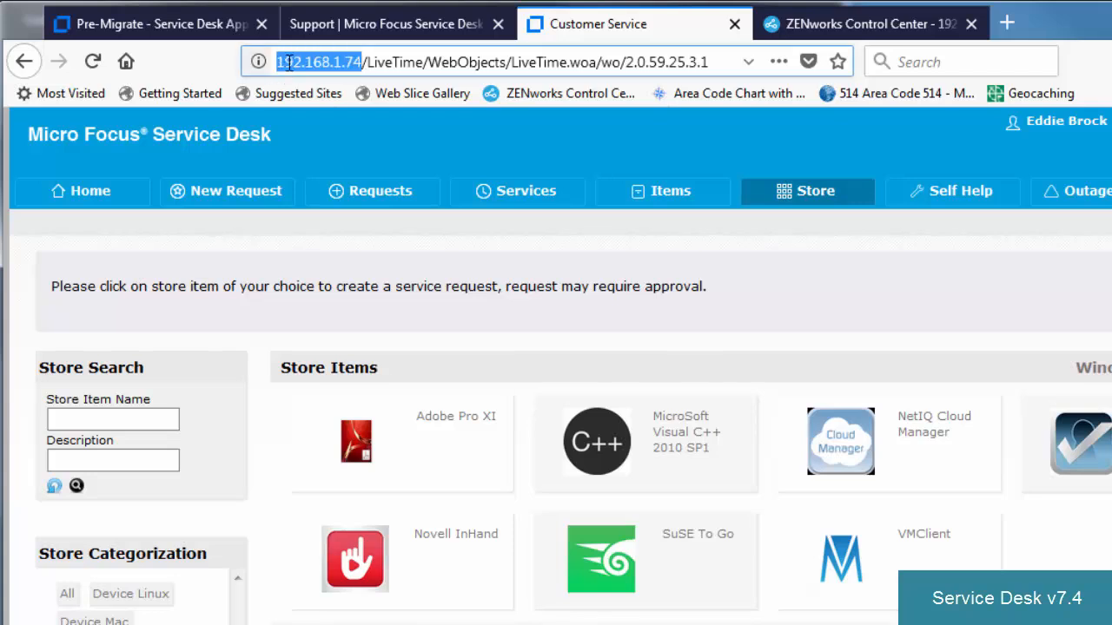
{"action": "left_click", "coordinate": [329, 2]}
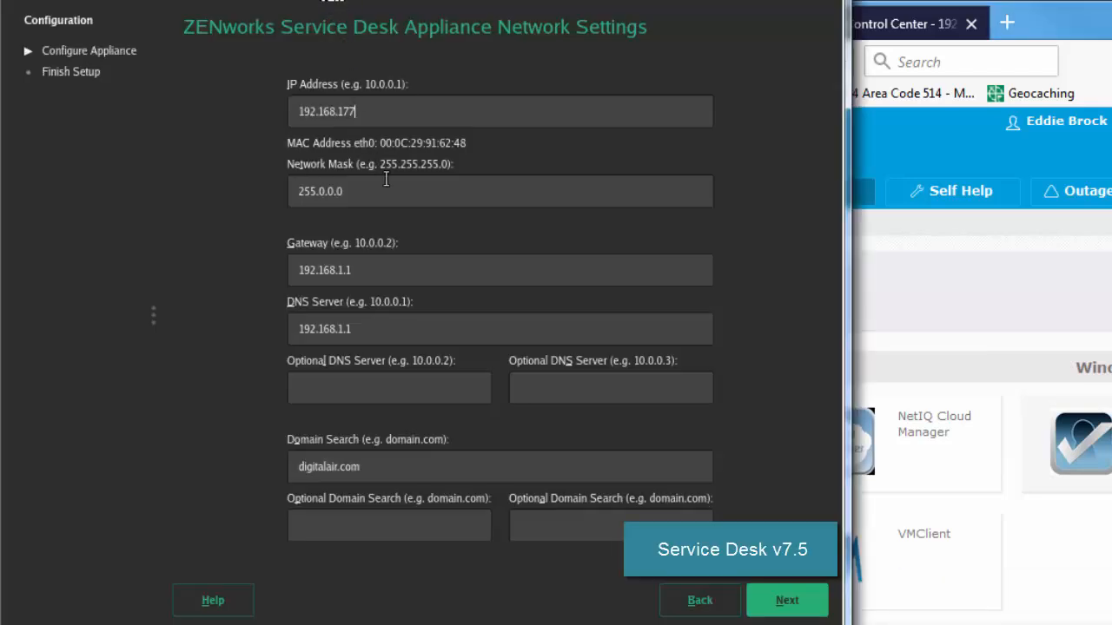
{"action": "left_click", "coordinate": [358, 113]}
{"action": "type", "text": "."}
Step: Set network mask 255.255.255.0 and secondary DNS 8.8.8.8, then apply the network settings
{"action": "left_click_drag", "start_coordinate": [351, 193], "coordinate": [246, 186]}
{"action": "type", "text": "255.255.255.0"}
{"action": "left_click", "coordinate": [344, 393]}
{"action": "type", "text": "8.8.8.8"}
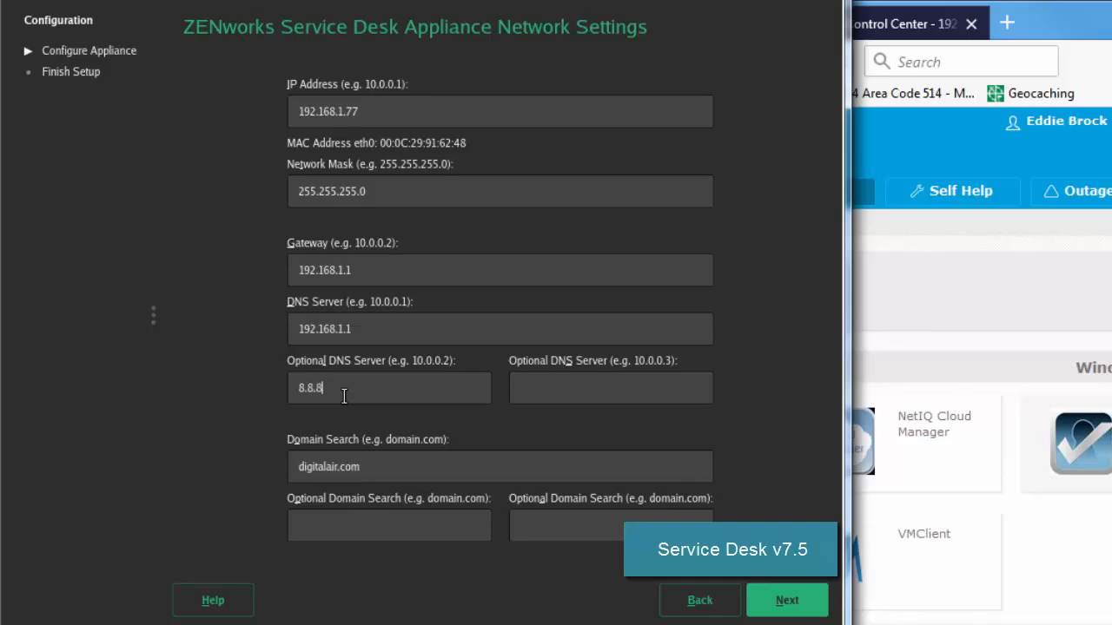
{"action": "left_click", "coordinate": [817, 605]}
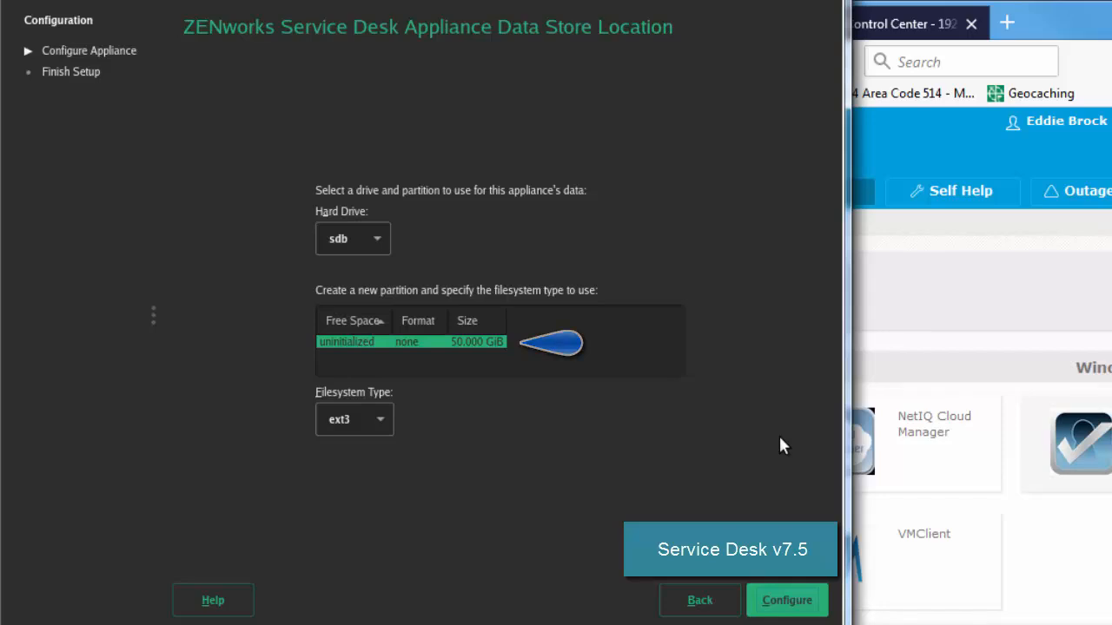
Step: Keep the data store on hard drive sdb with ext3 and start configuring the appliance
{"action": "left_click", "coordinate": [781, 600]}
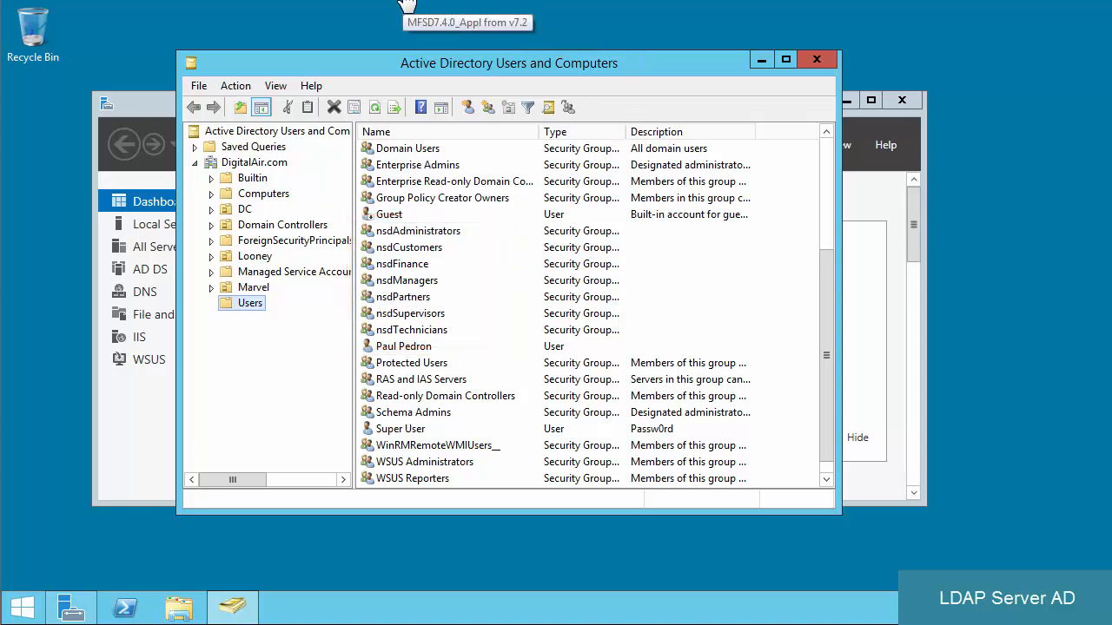
Step: Switch from the domain controller back to Firefox showing the old Service Desk store
{"action": "left_click", "coordinate": [274, 3]}
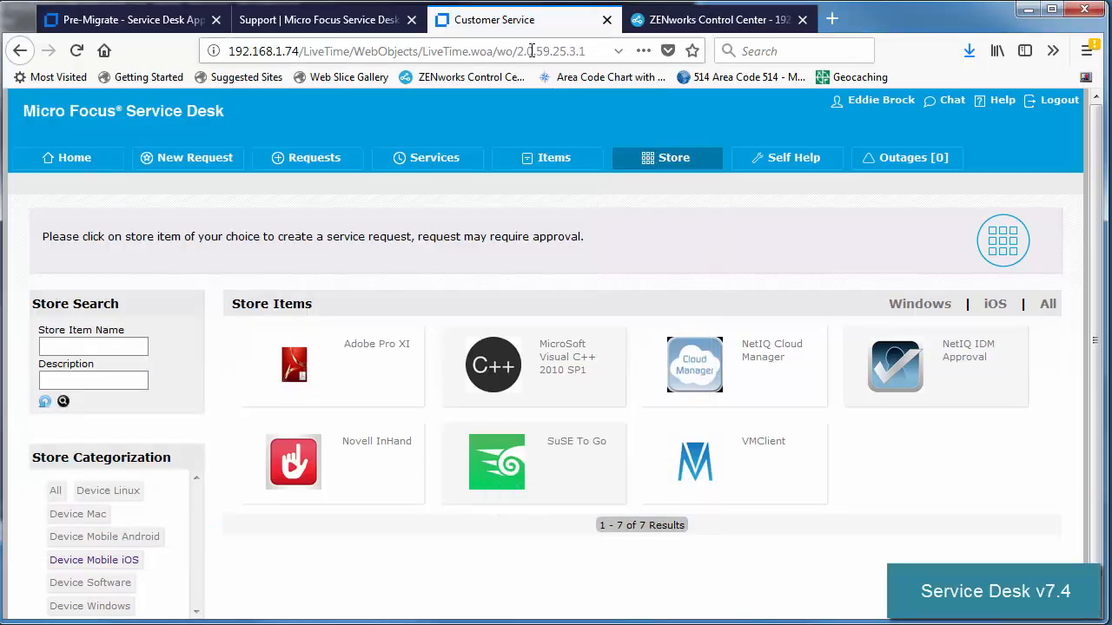
{"action": "left_click", "coordinate": [388, 50]}
{"action": "left_click", "coordinate": [302, 51]}
{"action": "left_click_drag", "start_coordinate": [302, 51], "coordinate": [608, 45]}
{"action": "type", "text": ":9443"}
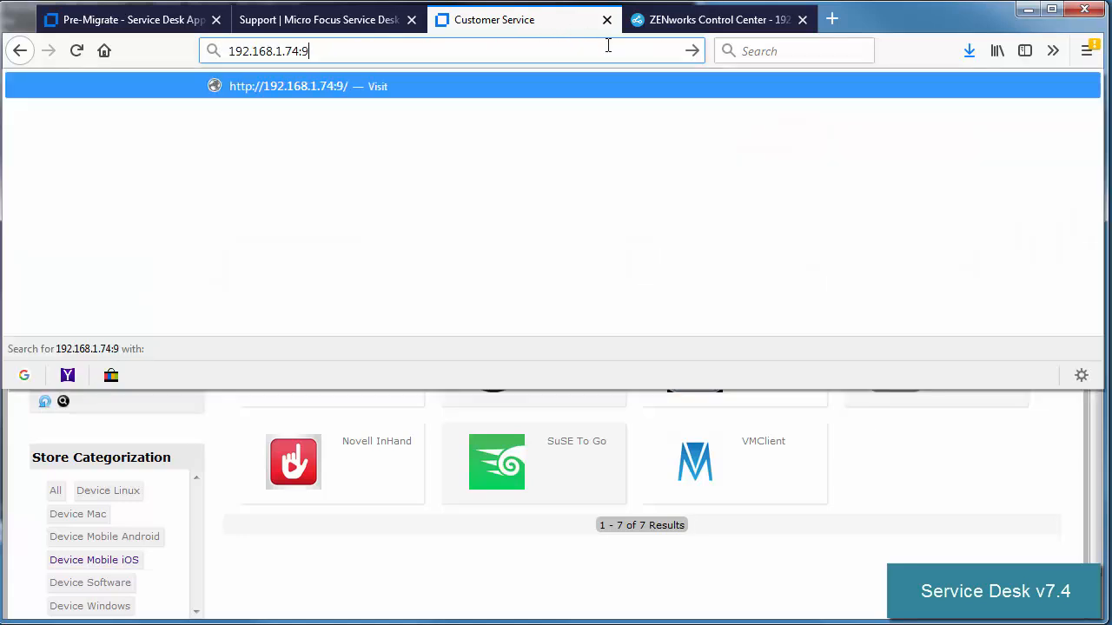
{"action": "key", "text": "Left"}
{"action": "key", "text": "Left"}
{"action": "key", "text": "Left"}
{"action": "key", "text": "Left"}
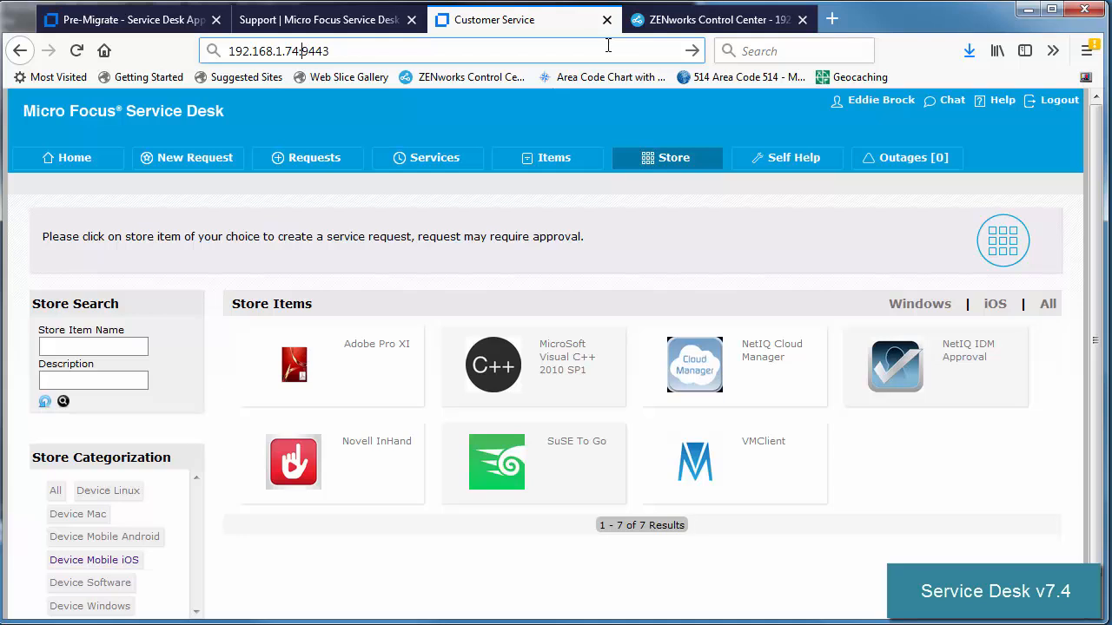
{"action": "key", "text": "Left"}
{"action": "key", "text": "BackSpace"}
{"action": "type", "text": "7"}
{"action": "key", "text": "Left"}
{"action": "key", "text": "Home"}
{"action": "type", "text": "https://"}
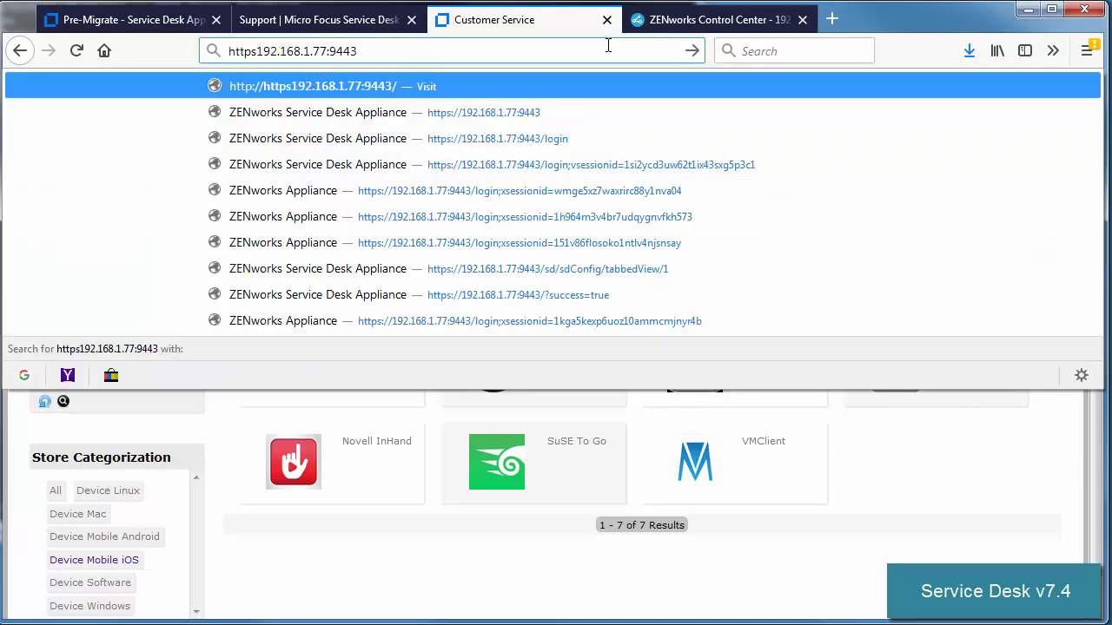
{"action": "key", "text": "Return"}
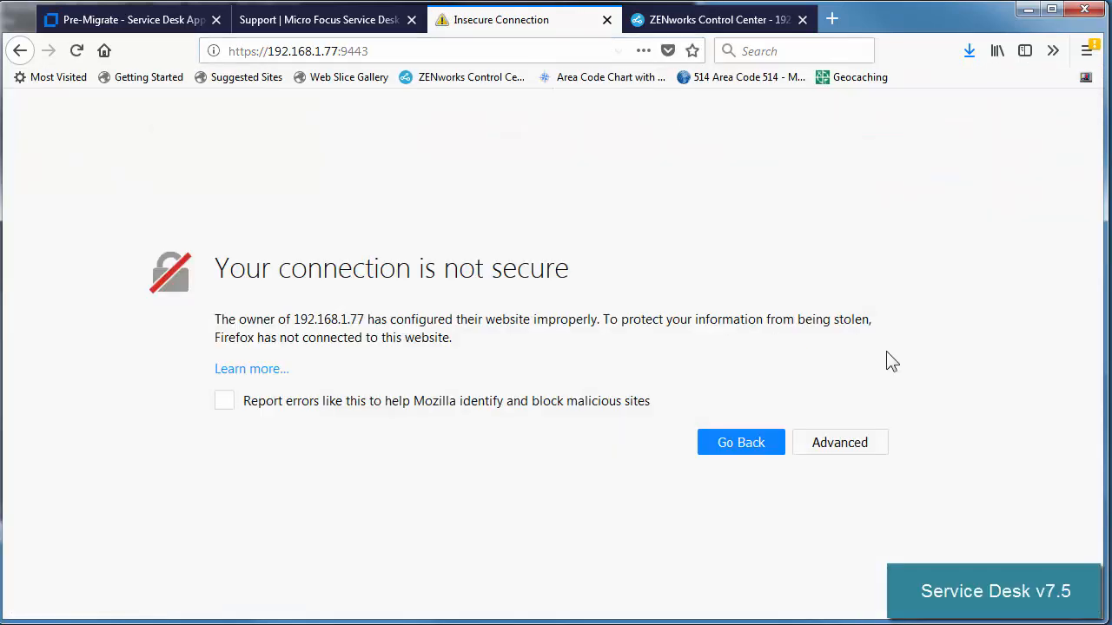
Step: Trust the appliance's self-signed certificate and sign in with the saved administrator login
{"action": "left_click", "coordinate": [846, 452]}
{"action": "scroll", "coordinate": [777, 511], "scroll_direction": "down", "scroll_amount": 3}
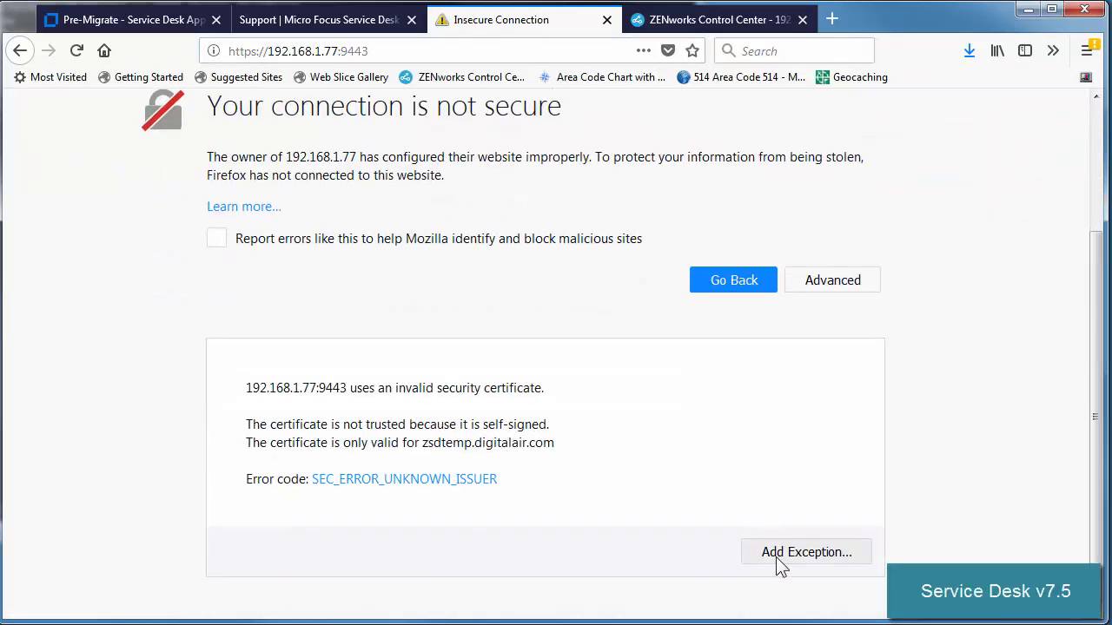
{"action": "left_click", "coordinate": [770, 559]}
{"action": "left_click", "coordinate": [749, 543]}
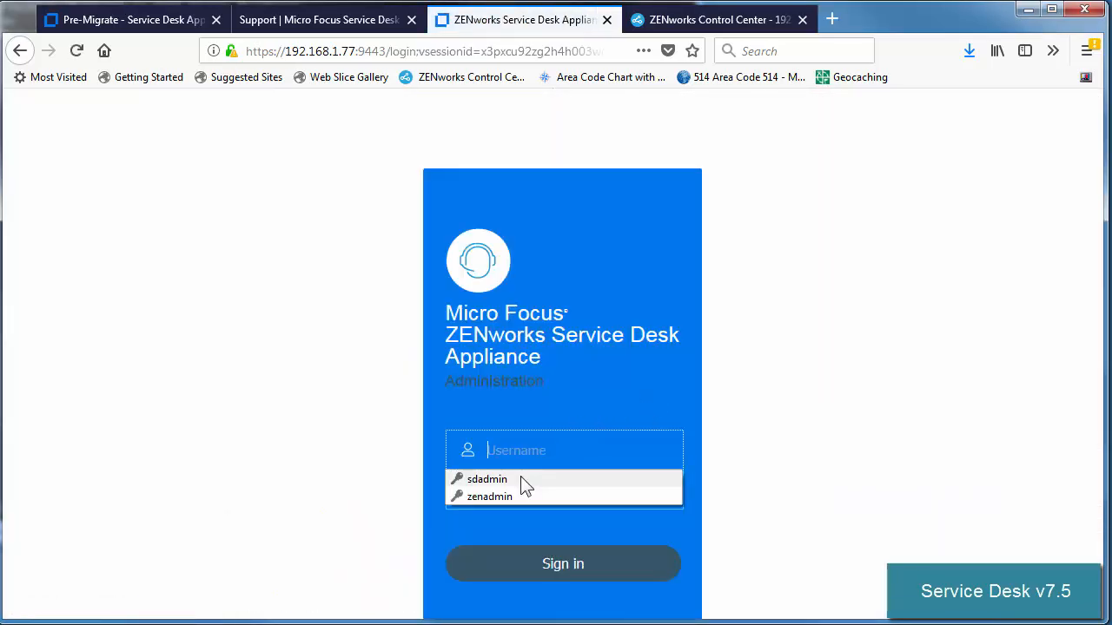
{"action": "left_click", "coordinate": [521, 480]}
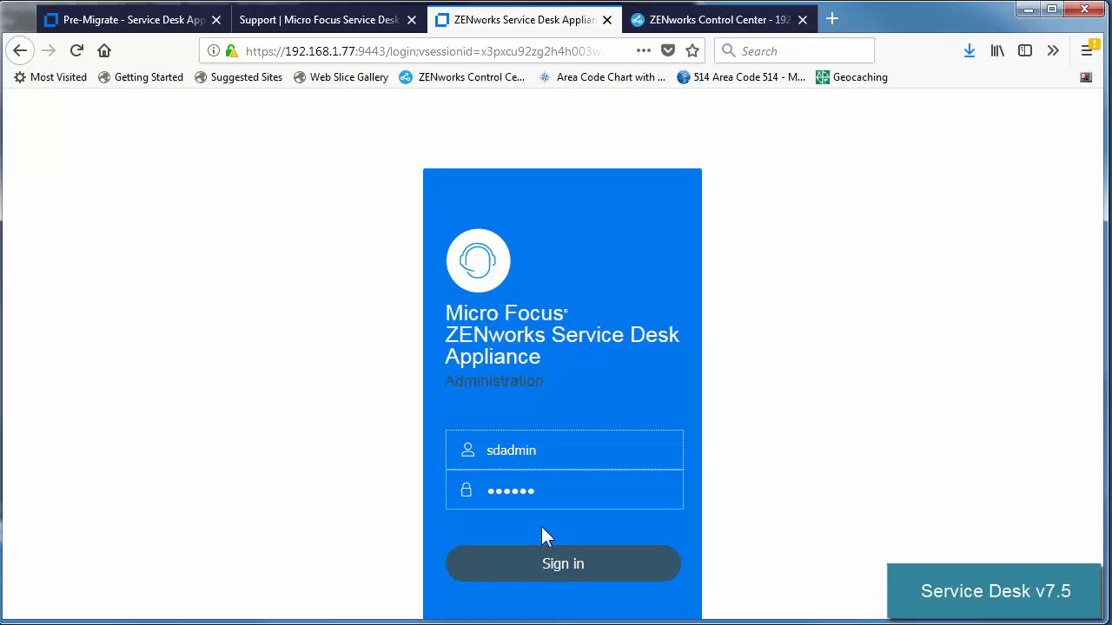
{"action": "left_click", "coordinate": [549, 573]}
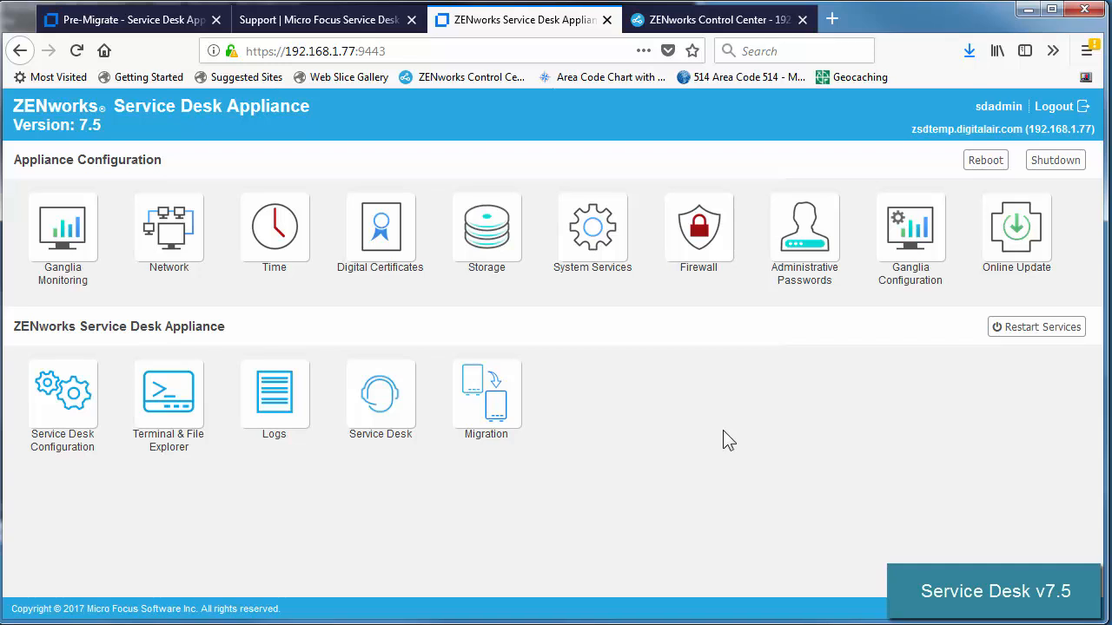
Step: Migrate data from the old appliance at 192.168.1.74 using its root password
{"action": "left_click", "coordinate": [501, 398]}
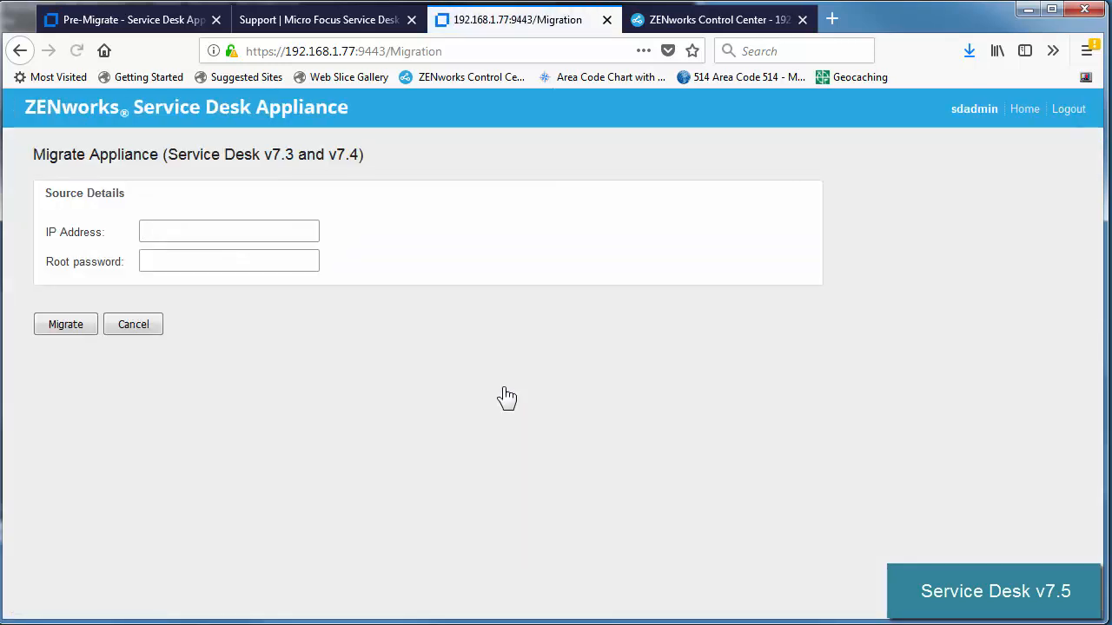
{"action": "left_click", "coordinate": [249, 232]}
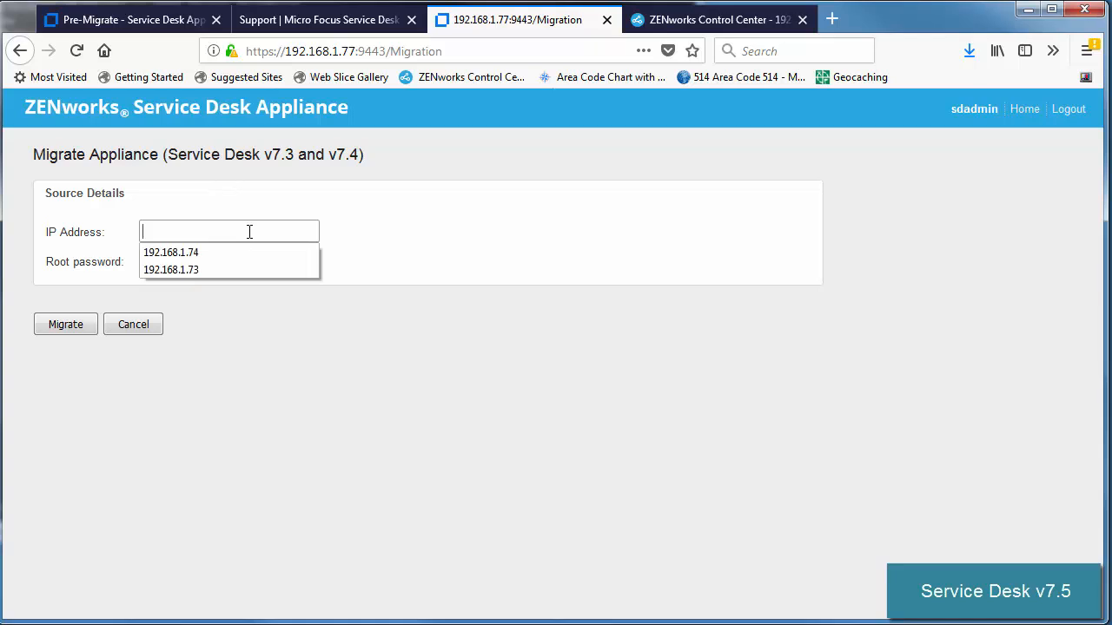
{"action": "left_click", "coordinate": [232, 254]}
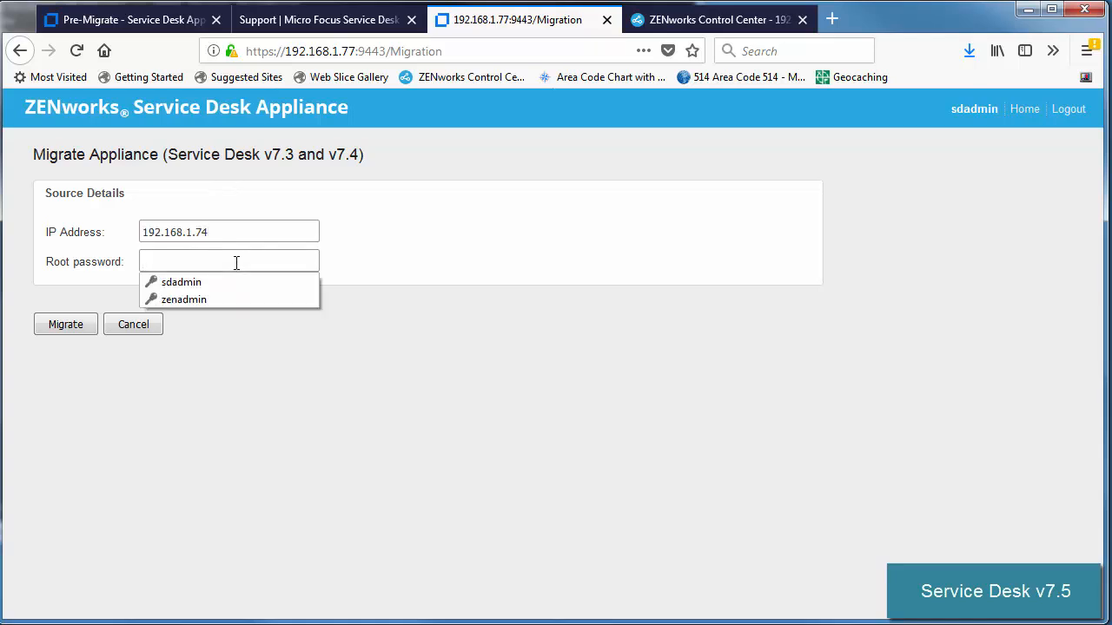
{"action": "type", "text": "novell"}
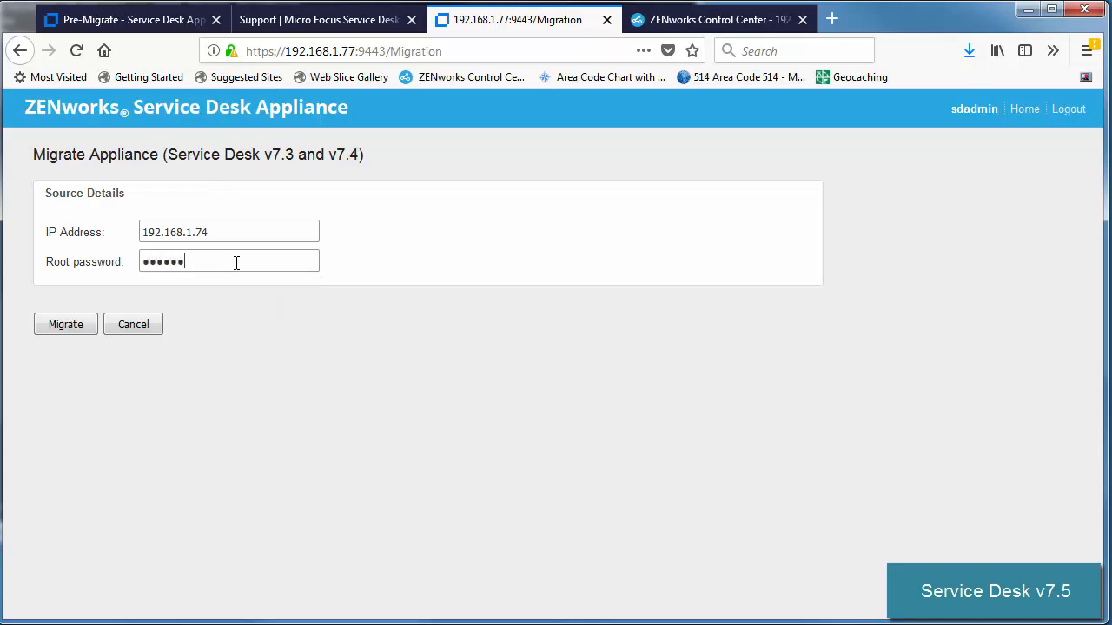
{"action": "left_click", "coordinate": [69, 324]}
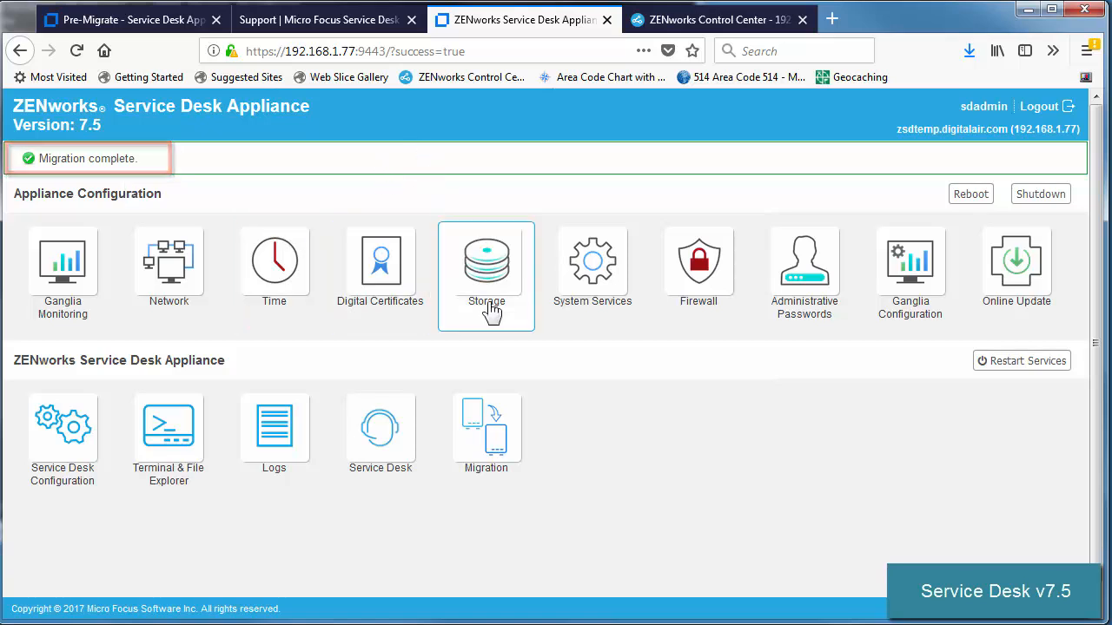
Step: Open the new appliance portal and permanently trust its certificate for 192.168.1.77
{"action": "left_click", "coordinate": [405, 447]}
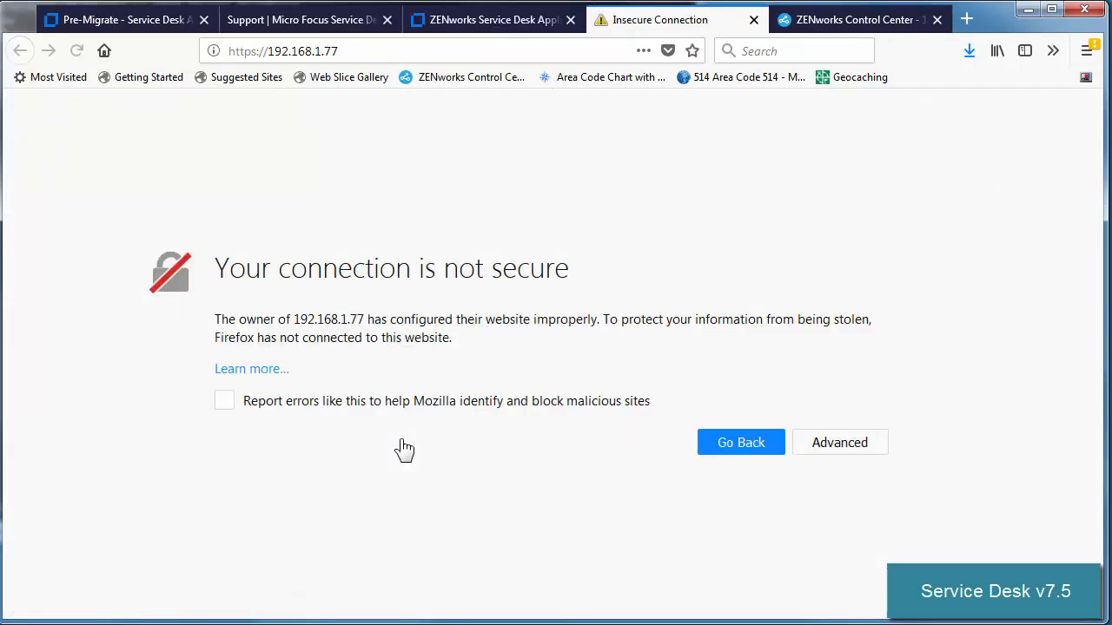
{"action": "left_click", "coordinate": [825, 444]}
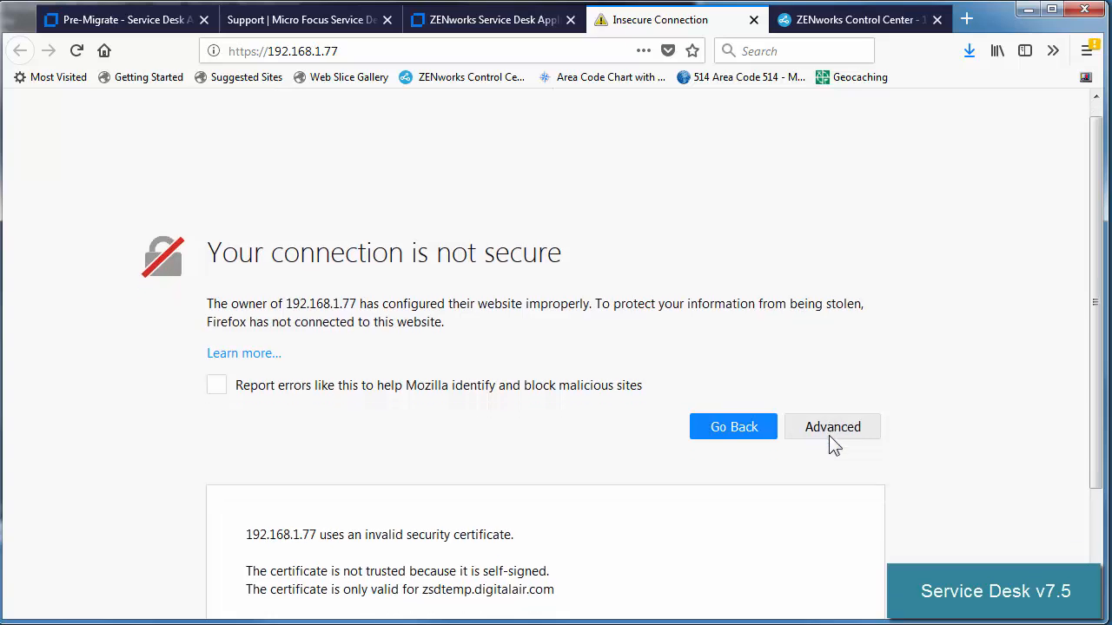
{"action": "left_click", "coordinate": [804, 558]}
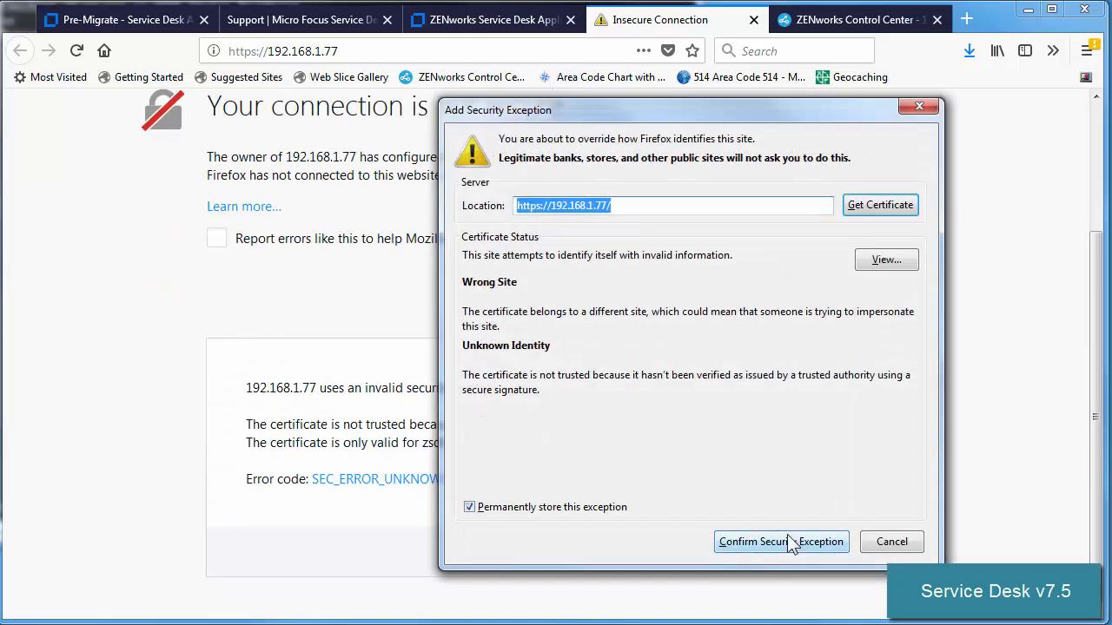
{"action": "left_click", "coordinate": [797, 540]}
{"action": "scroll", "coordinate": [781, 534], "scroll_direction": "up", "scroll_amount": 3}
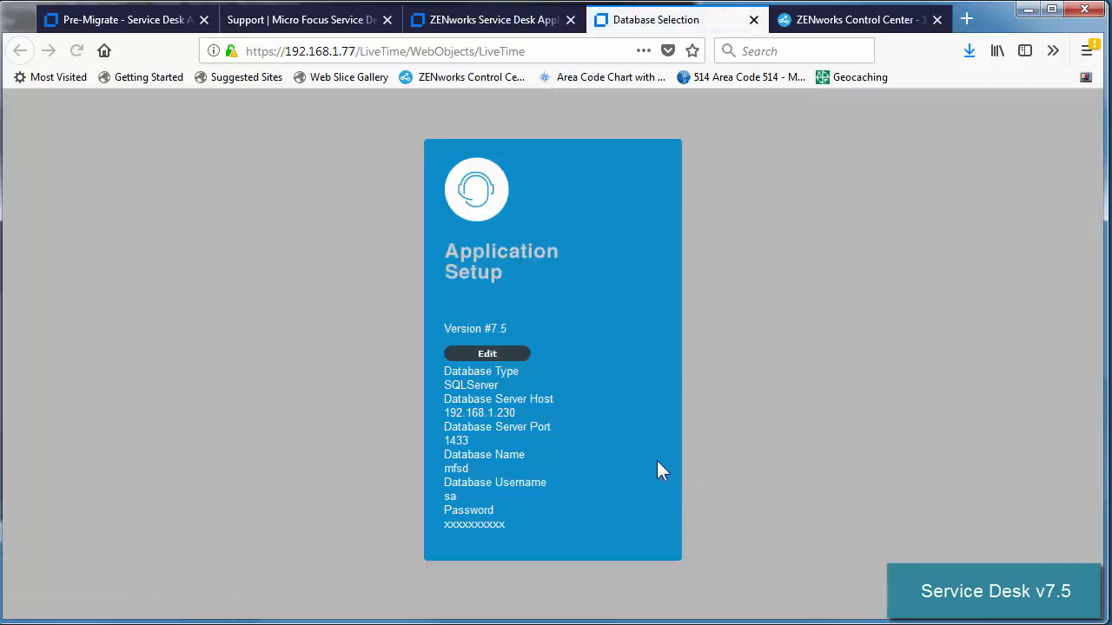
Step: Edit the database connection, verify host 192.168.1.230, test it, and save the login
{"action": "left_click", "coordinate": [486, 353]}
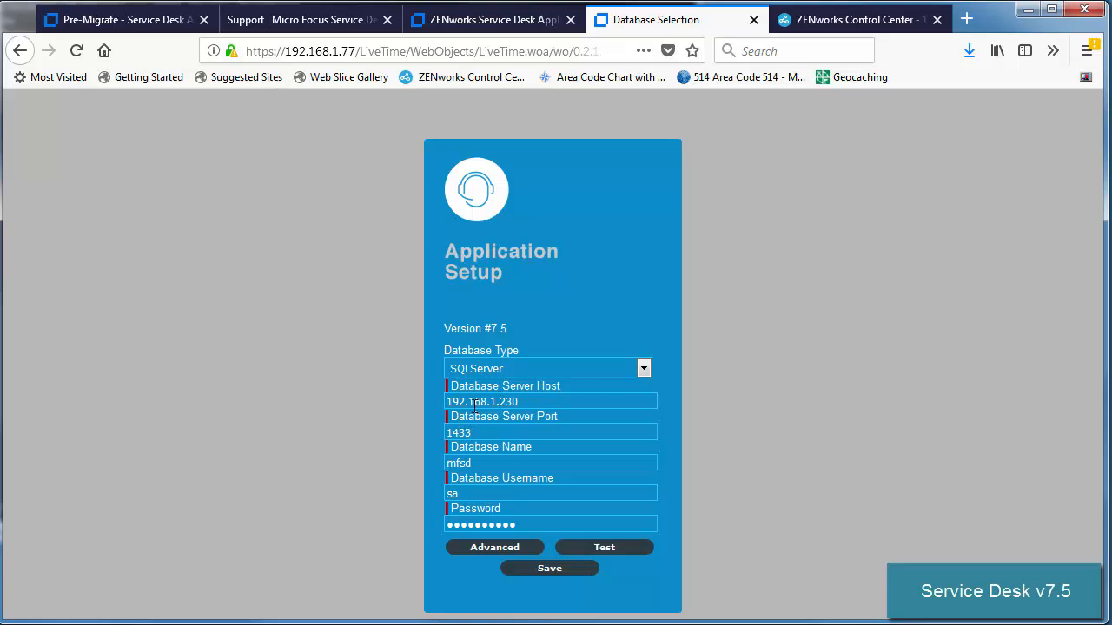
{"action": "left_click_drag", "start_coordinate": [519, 401], "coordinate": [493, 401]}
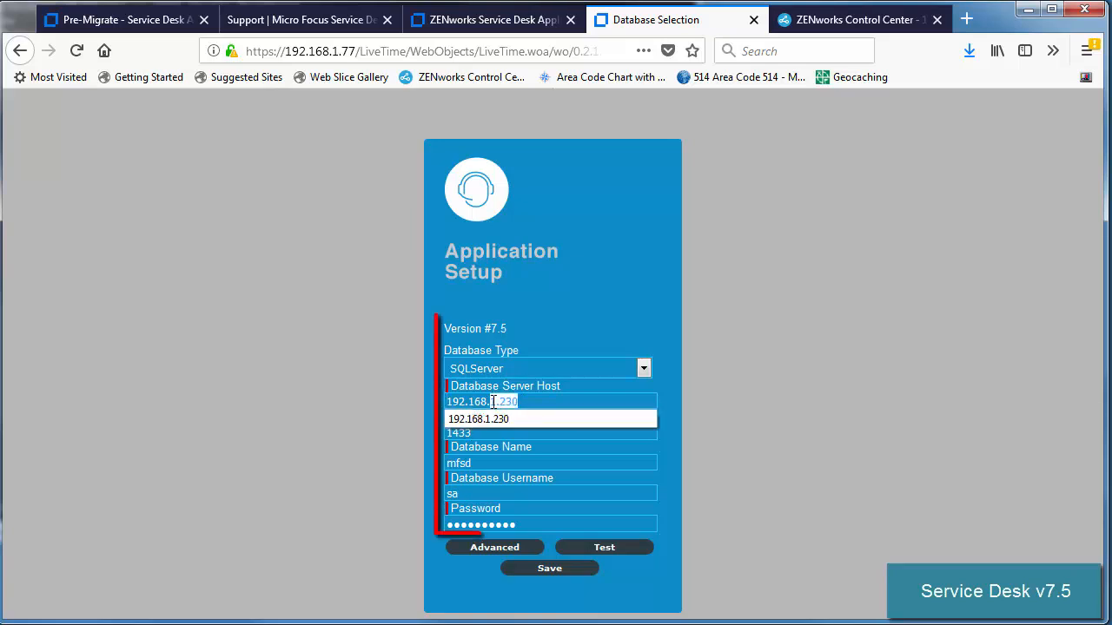
{"action": "left_click", "coordinate": [384, 459]}
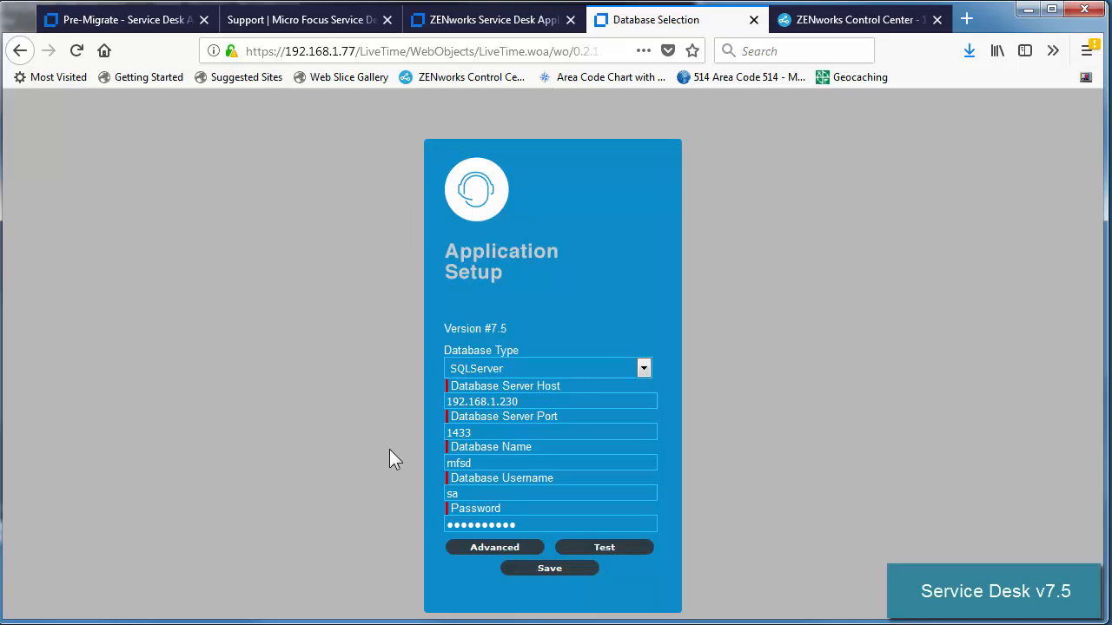
{"action": "left_click", "coordinate": [598, 550]}
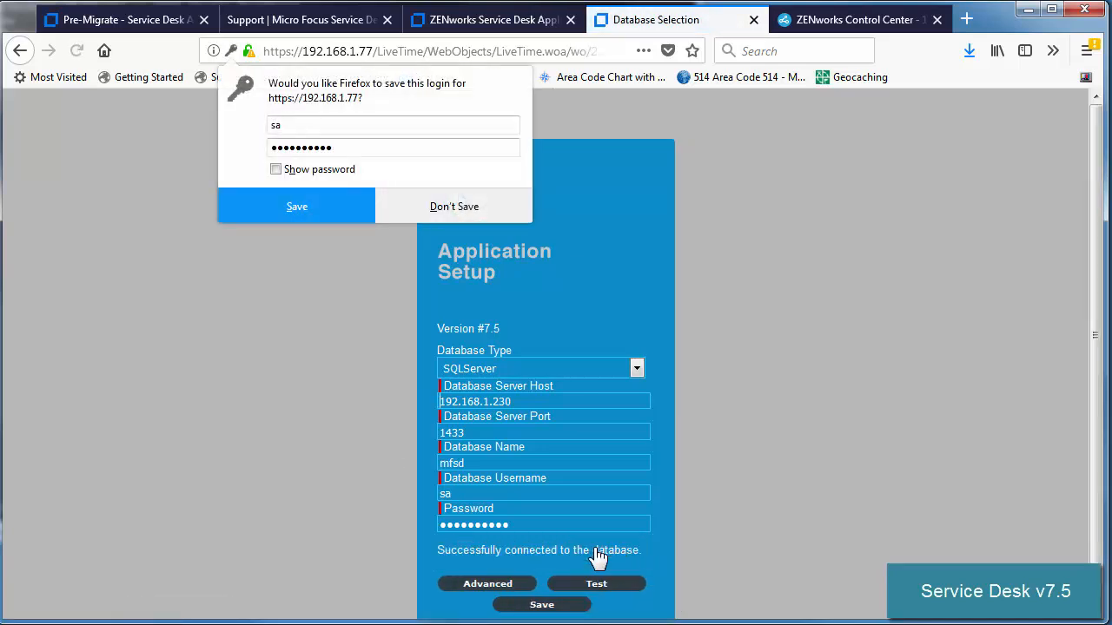
{"action": "left_click", "coordinate": [324, 210]}
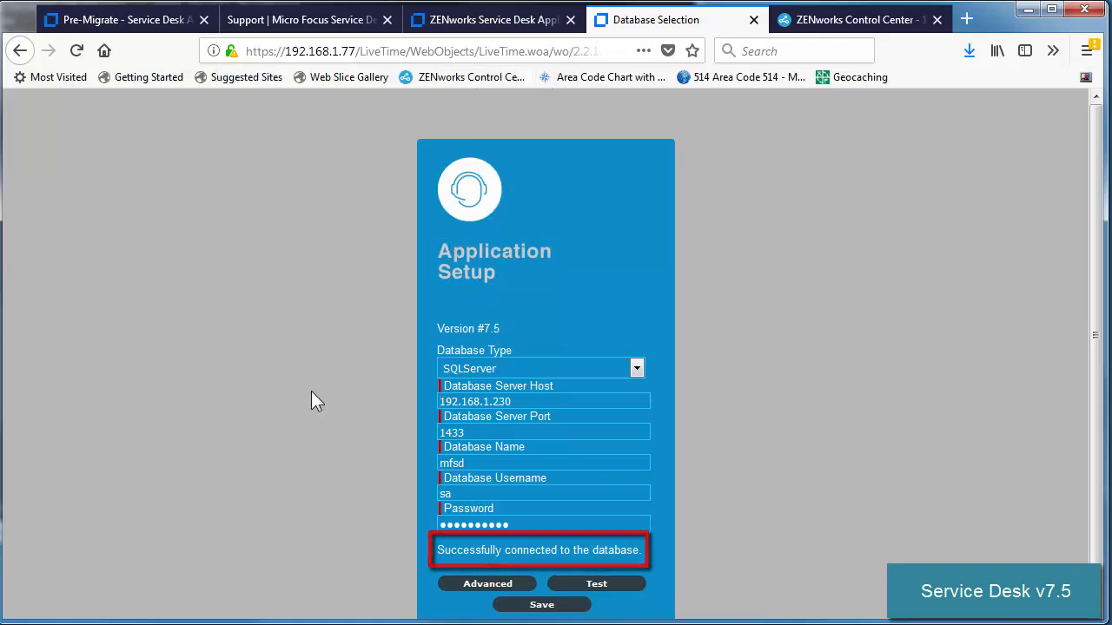
{"action": "scroll", "coordinate": [317, 399], "scroll_direction": "down", "scroll_amount": 1}
Step: Run the Advanced > Upgrade of the mfsd database to version 7.5 after reviewing backup and locale notes
{"action": "left_click", "coordinate": [481, 548]}
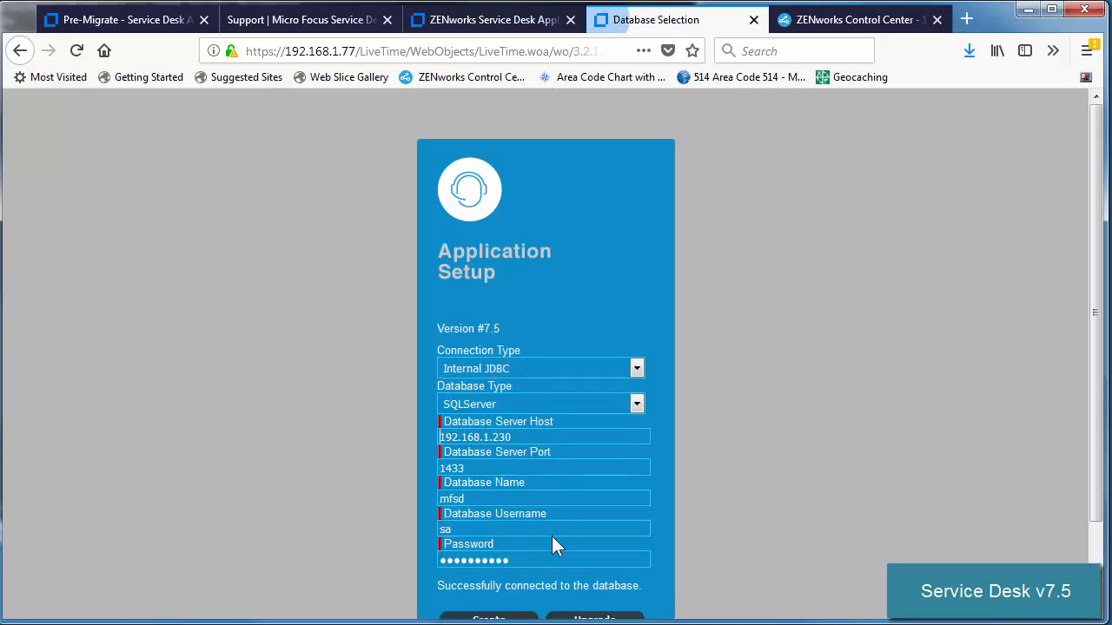
{"action": "scroll", "coordinate": [793, 458], "scroll_direction": "down", "scroll_amount": 2}
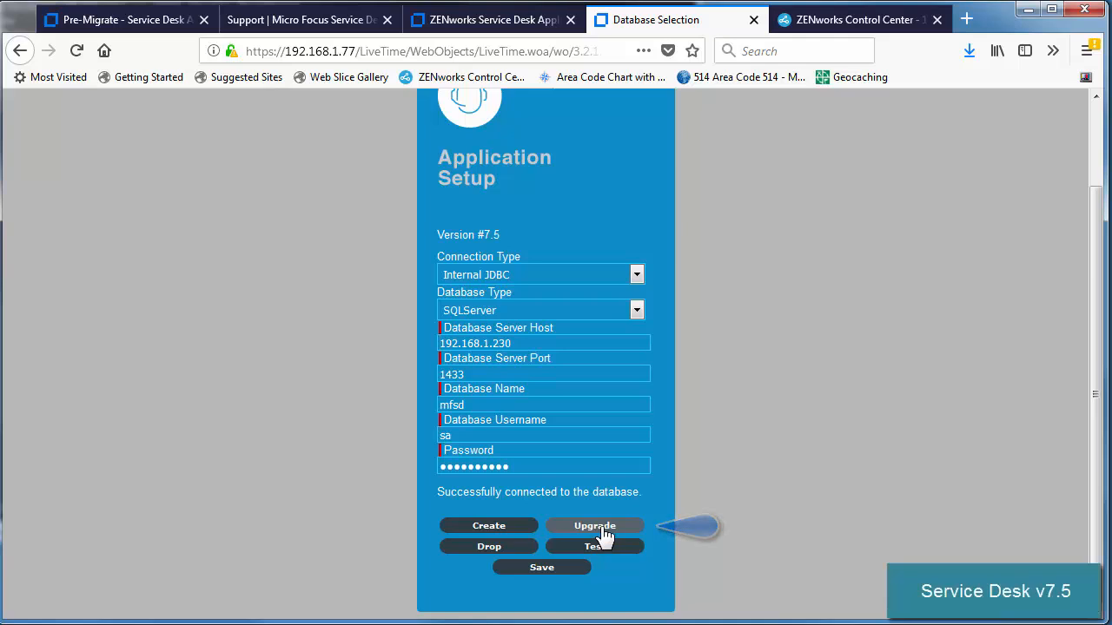
{"action": "left_click", "coordinate": [599, 528]}
{"action": "scroll", "coordinate": [626, 534], "scroll_direction": "down", "scroll_amount": 3}
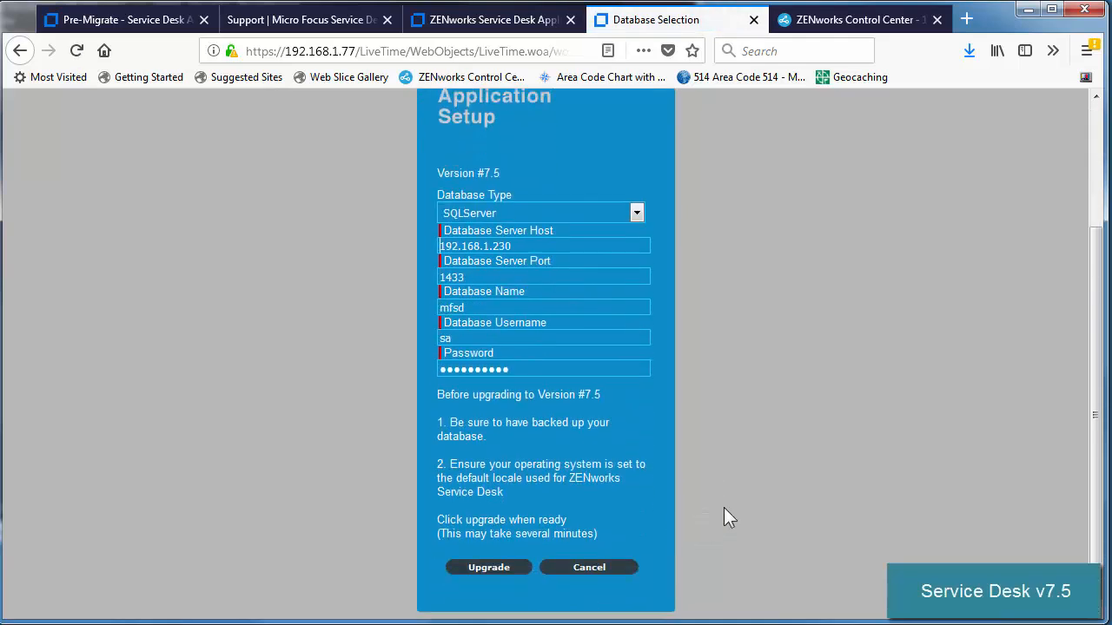
{"action": "left_click_drag", "start_coordinate": [523, 423], "coordinate": [571, 423]}
{"action": "left_click_drag", "start_coordinate": [502, 465], "coordinate": [592, 464]}
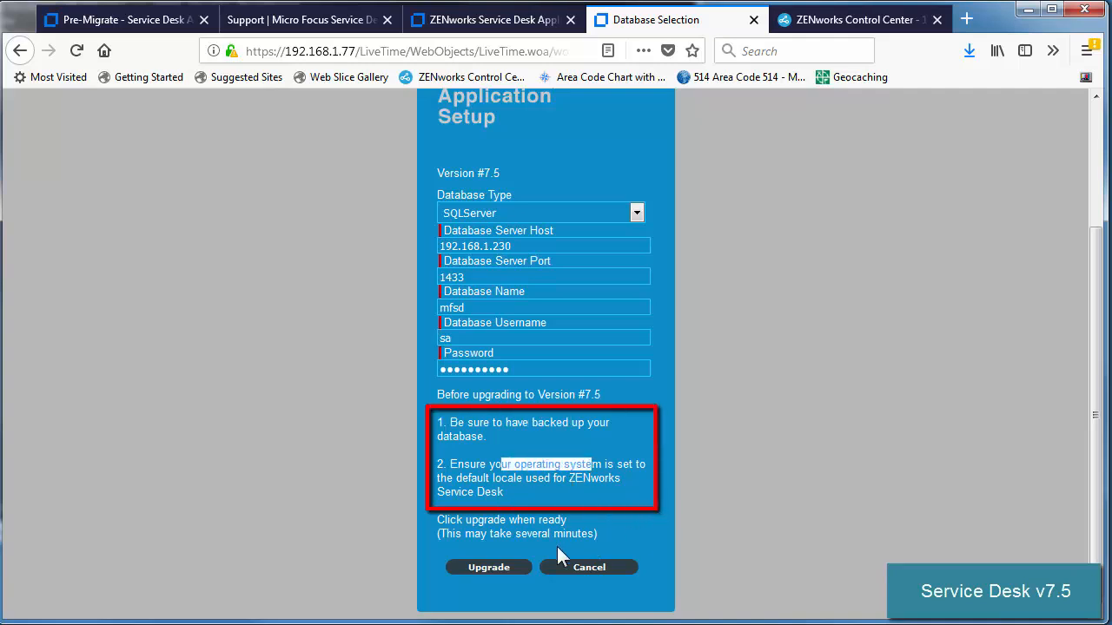
{"action": "left_click", "coordinate": [491, 569]}
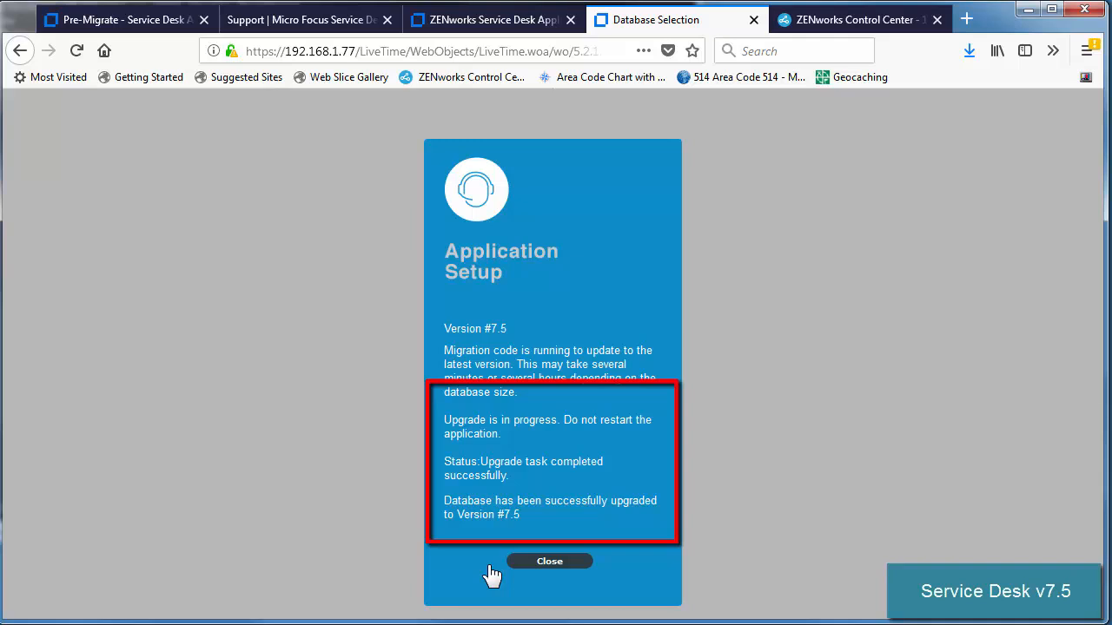
Step: Close the upgrade screen and shut down the old v7.4 appliance from its console menu
{"action": "left_click", "coordinate": [548, 562]}
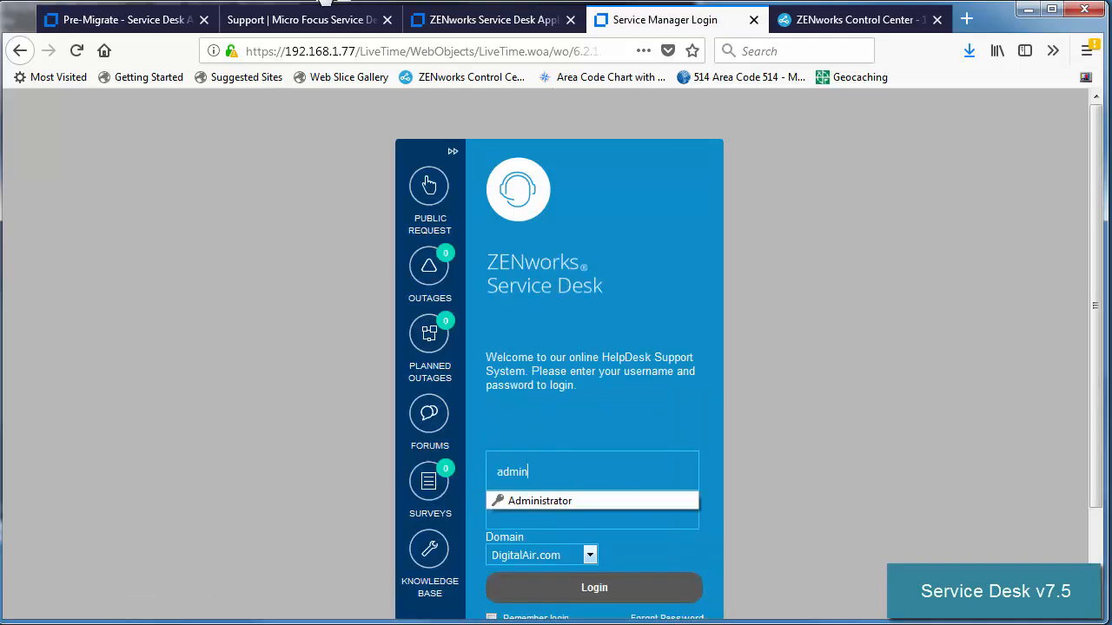
{"action": "key", "text": "alt+Tab"}
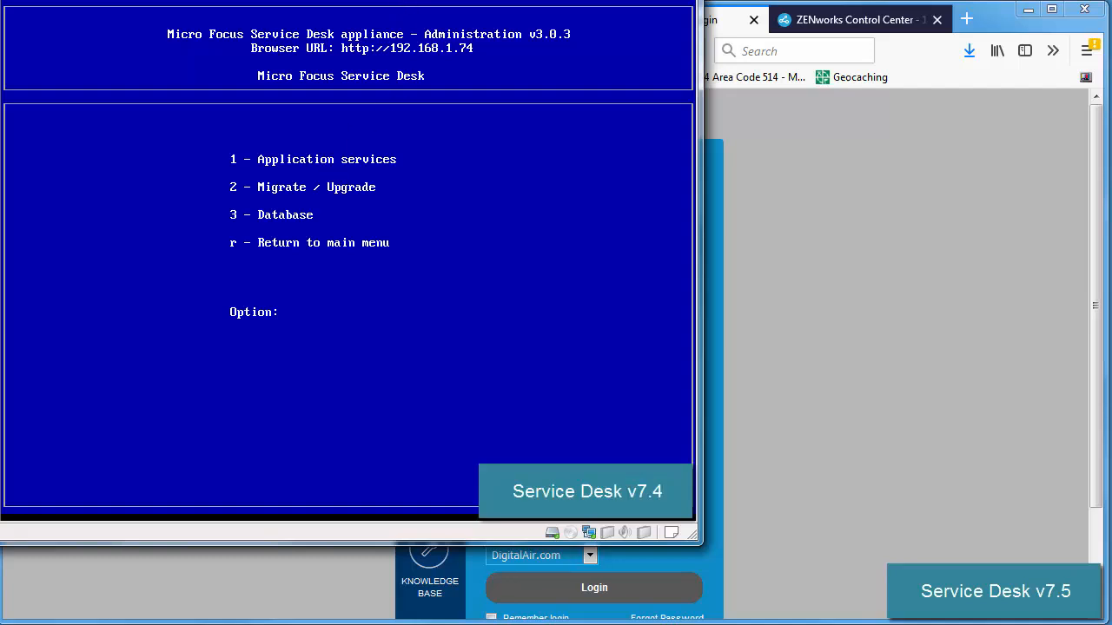
{"action": "key", "text": "r"}
{"action": "key", "text": "1"}
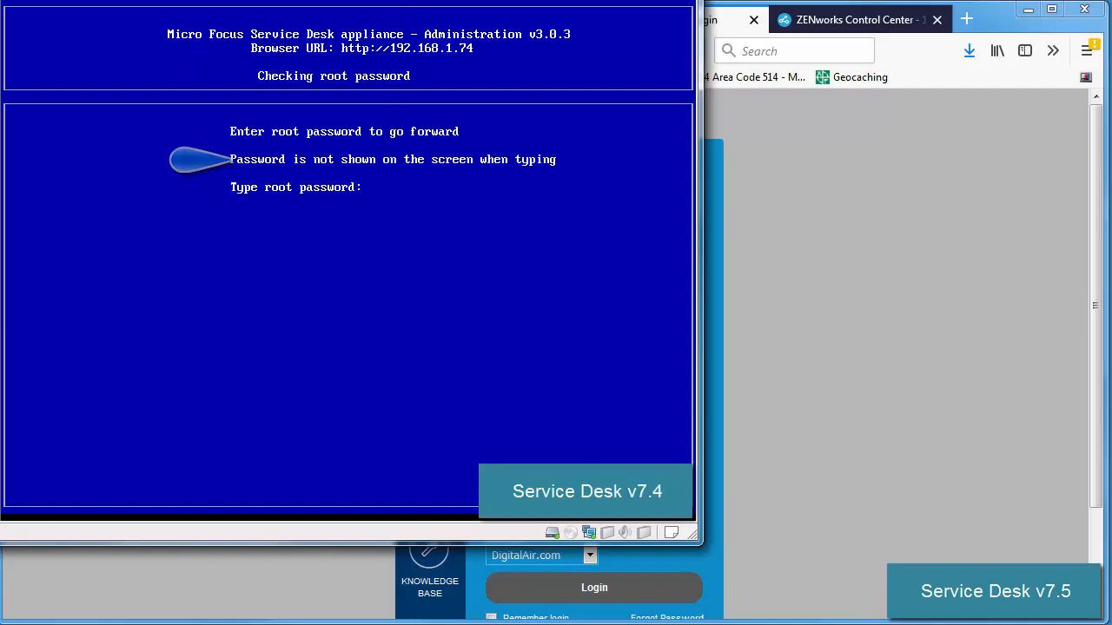
{"action": "key", "text": "Return"}
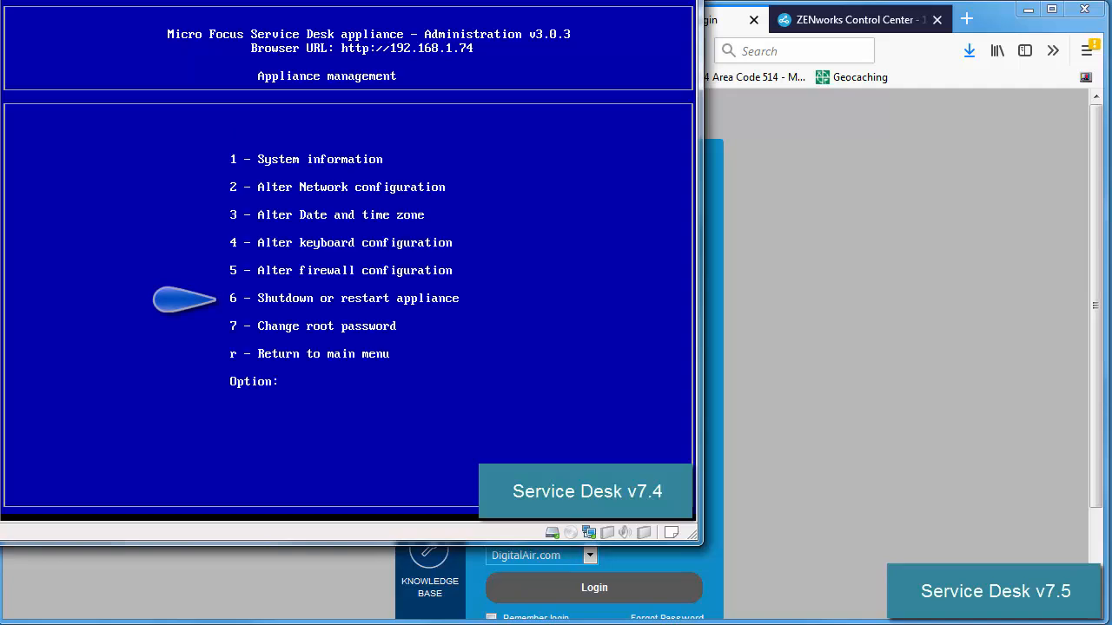
{"action": "key", "text": "6"}
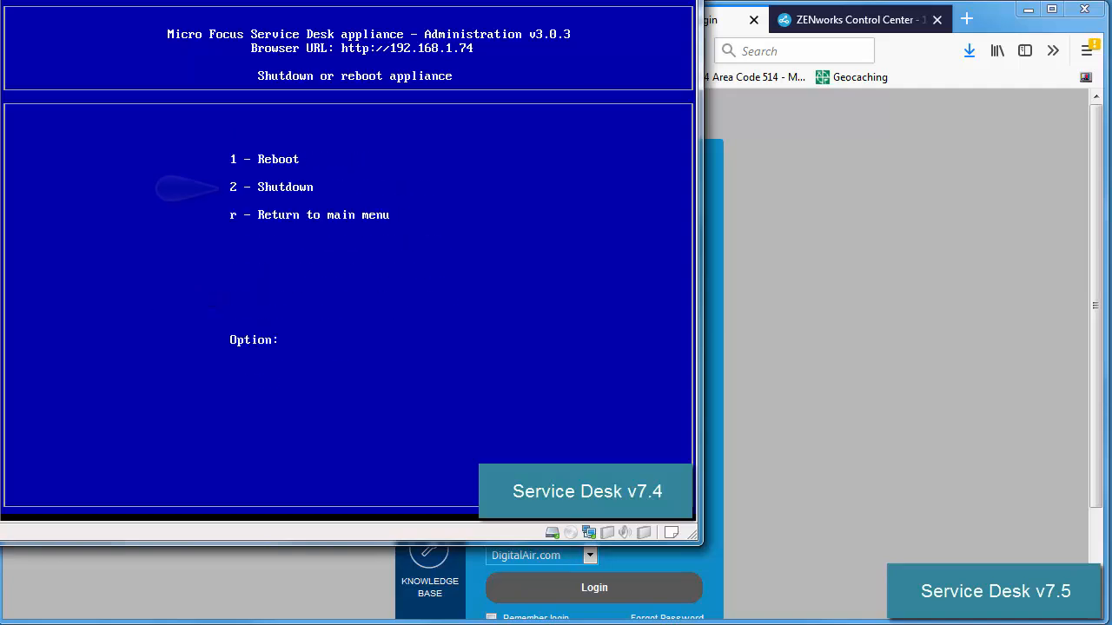
{"action": "key", "text": "2"}
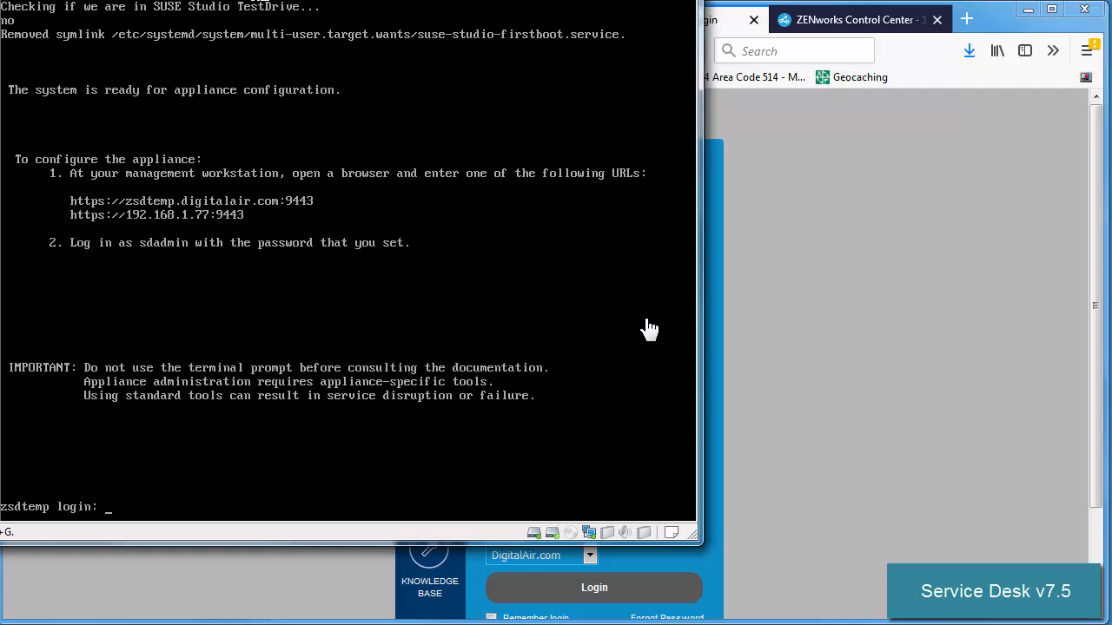
Step: Sign in to Service Desk as administrator and view the Users list
{"action": "left_click", "coordinate": [835, 352]}
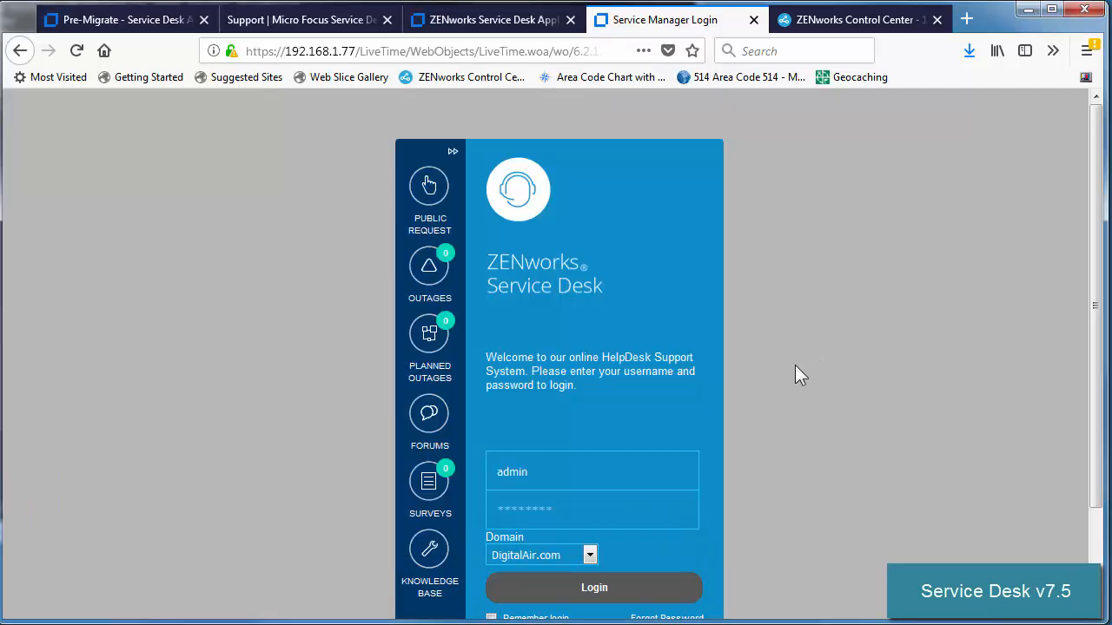
{"action": "left_click", "coordinate": [549, 516]}
{"action": "type", "text": "a"}
{"action": "left_click", "coordinate": [593, 588]}
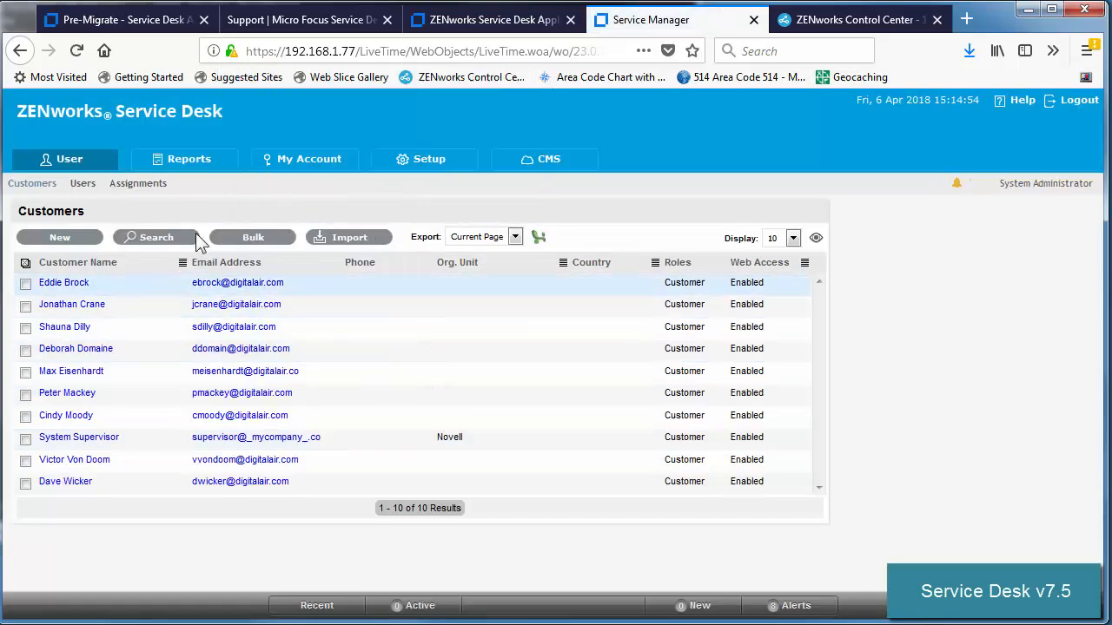
{"action": "left_click", "coordinate": [83, 186]}
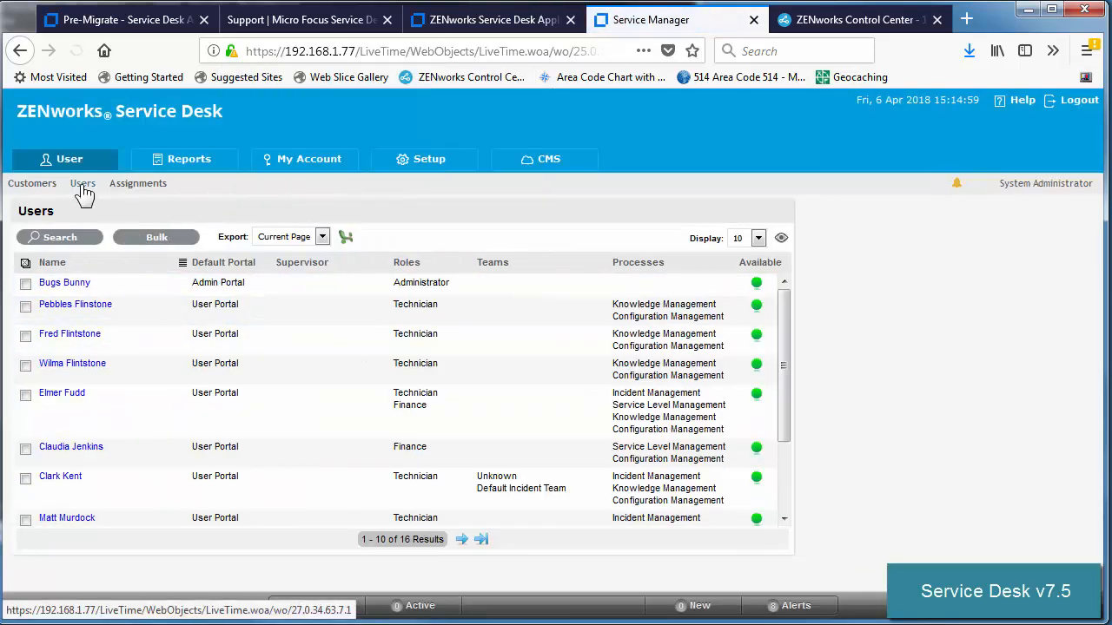
Step: Confirm Setup > Licenses shows version 7.5 and Database reports the upgrade to 7.5
{"action": "left_click", "coordinate": [435, 167]}
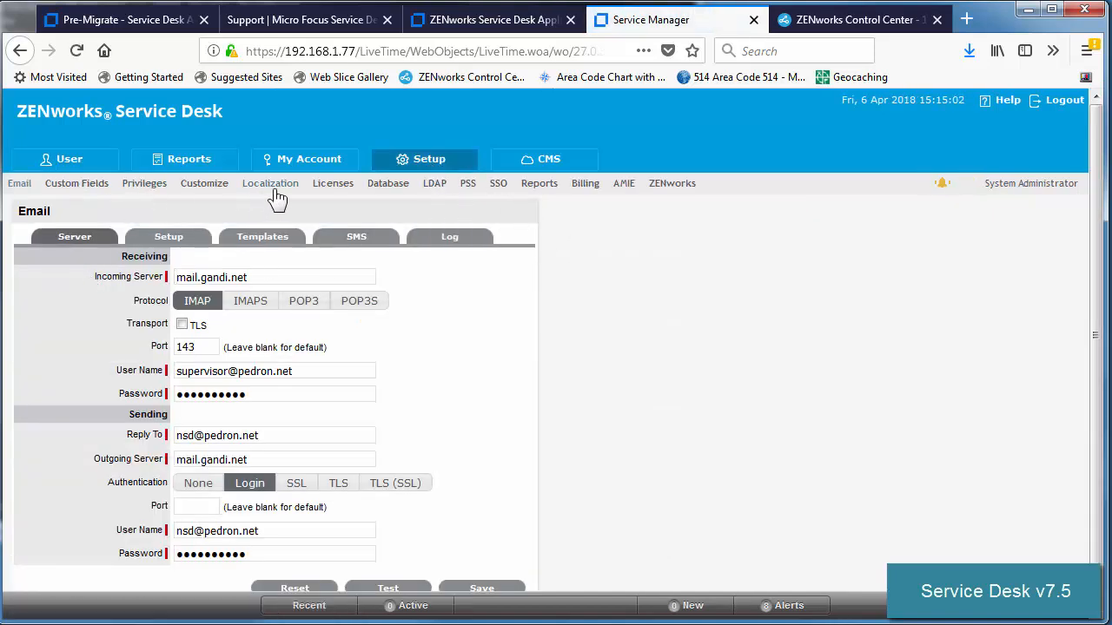
{"action": "left_click", "coordinate": [326, 186]}
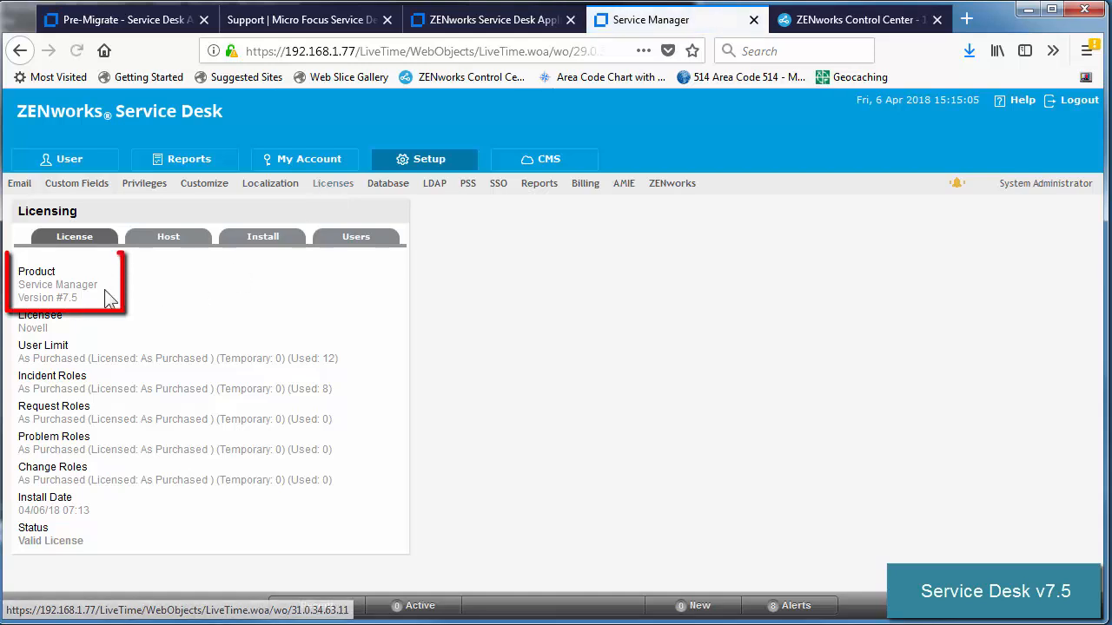
{"action": "left_click_drag", "start_coordinate": [78, 298], "coordinate": [39, 298]}
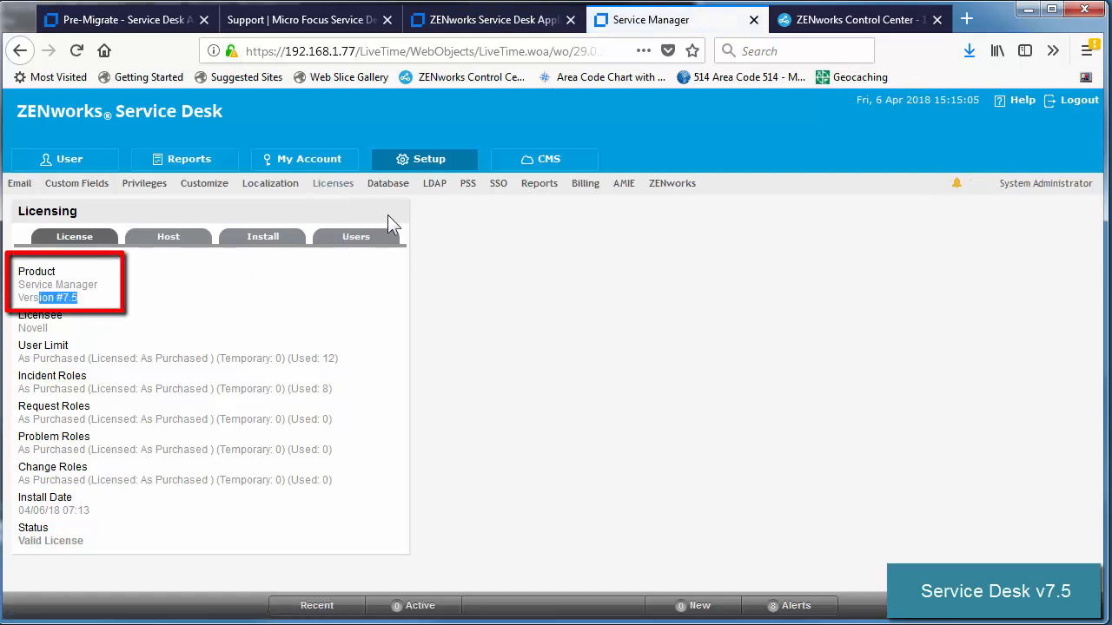
{"action": "left_click", "coordinate": [379, 186]}
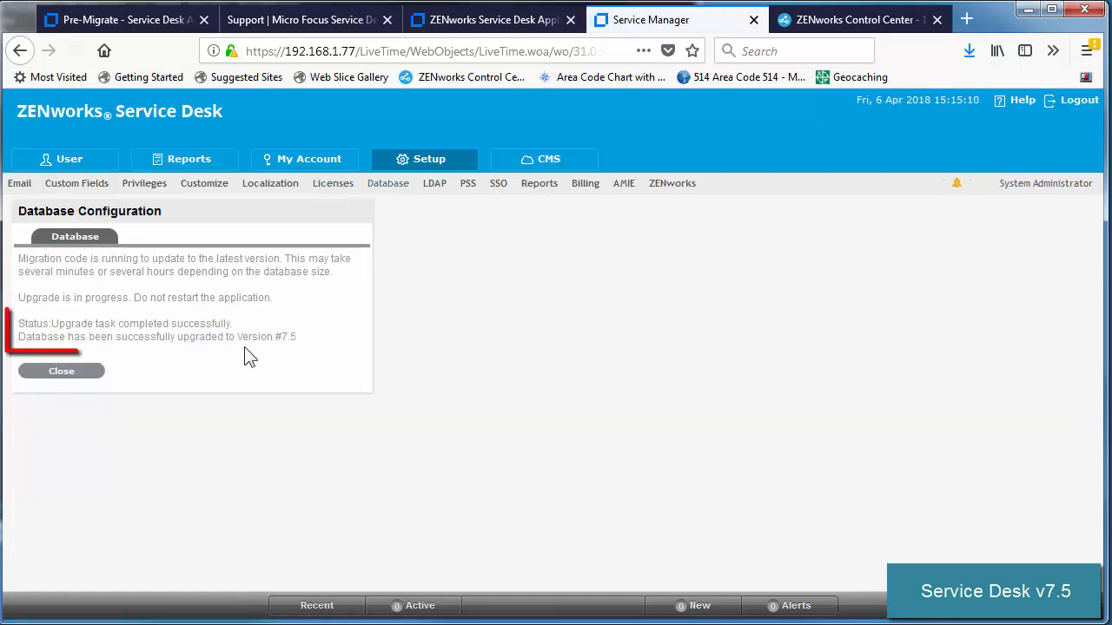
{"action": "left_click_drag", "start_coordinate": [156, 339], "coordinate": [322, 342]}
{"action": "left_click", "coordinate": [368, 337]}
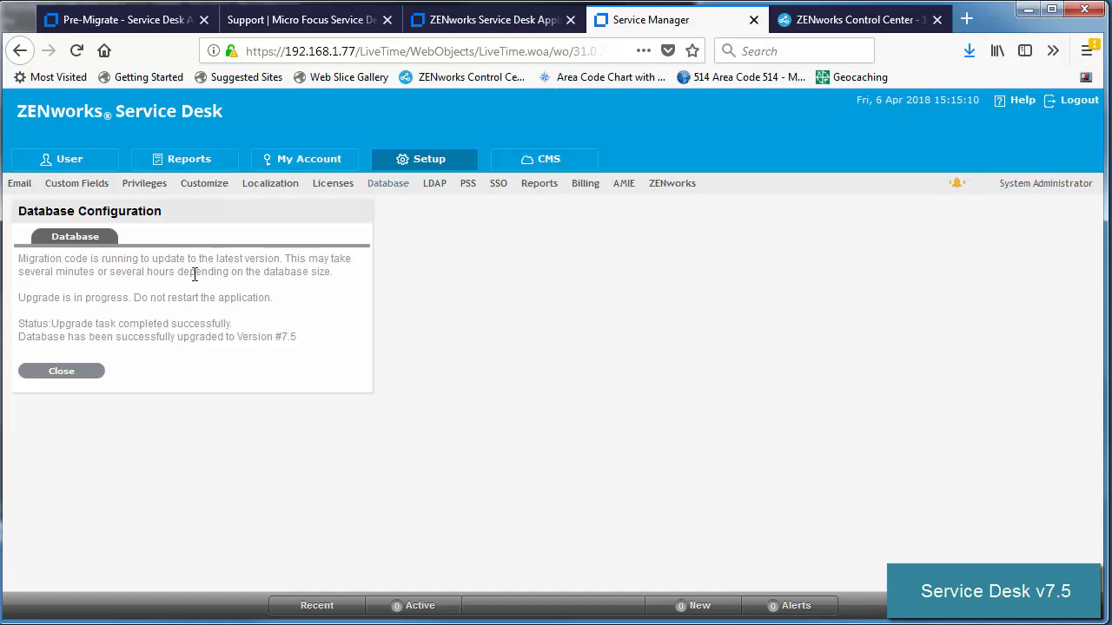
Step: Test the DigitalAir.com Active Directory connection in the LDAP setup
{"action": "left_click", "coordinate": [437, 186]}
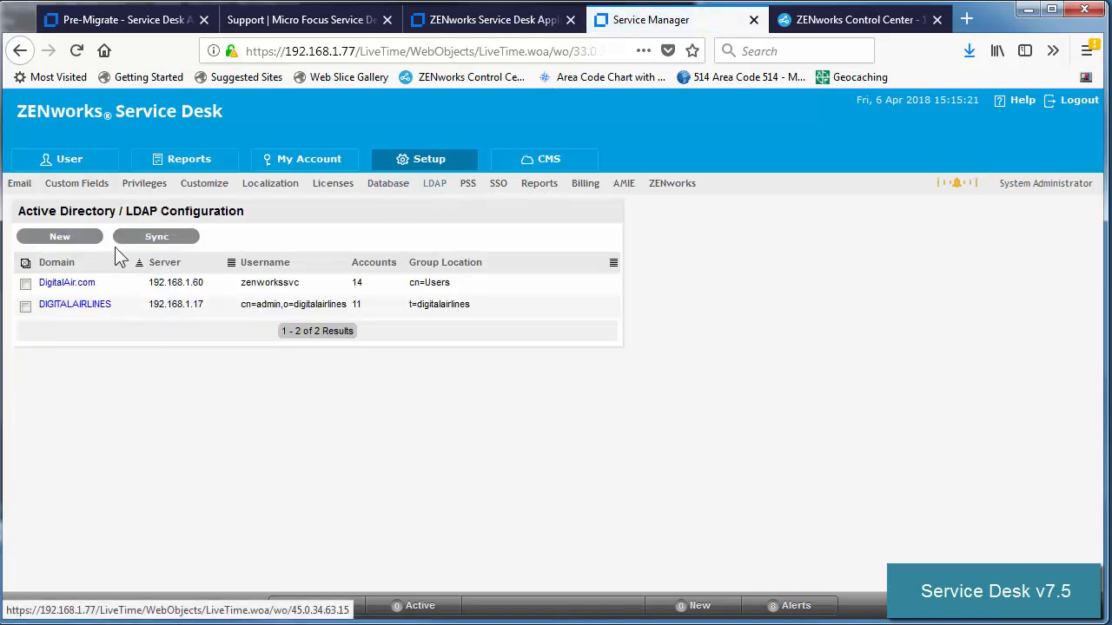
{"action": "left_click", "coordinate": [63, 290]}
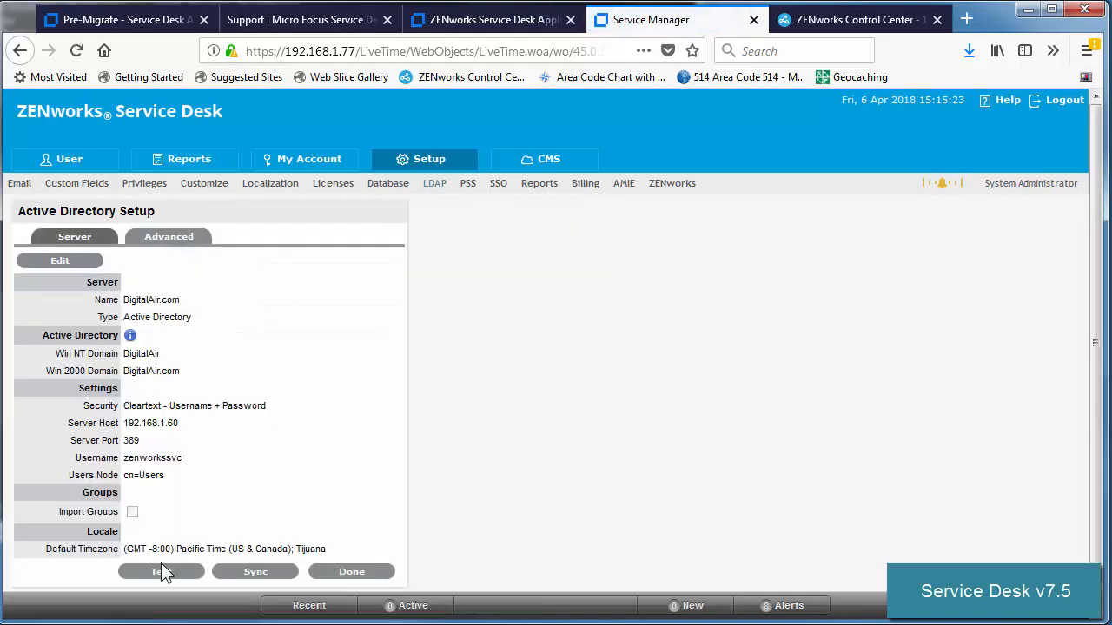
{"action": "left_click", "coordinate": [161, 572]}
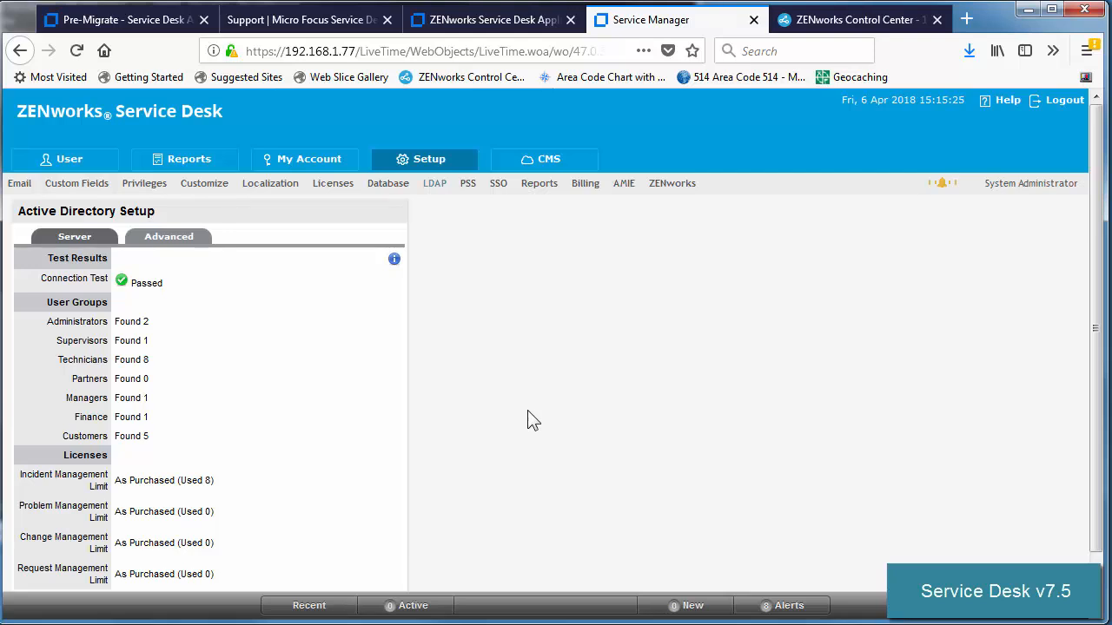
Step: Test and save the ZENworks store connection settings, then return to the appliance home page
{"action": "left_click", "coordinate": [624, 188]}
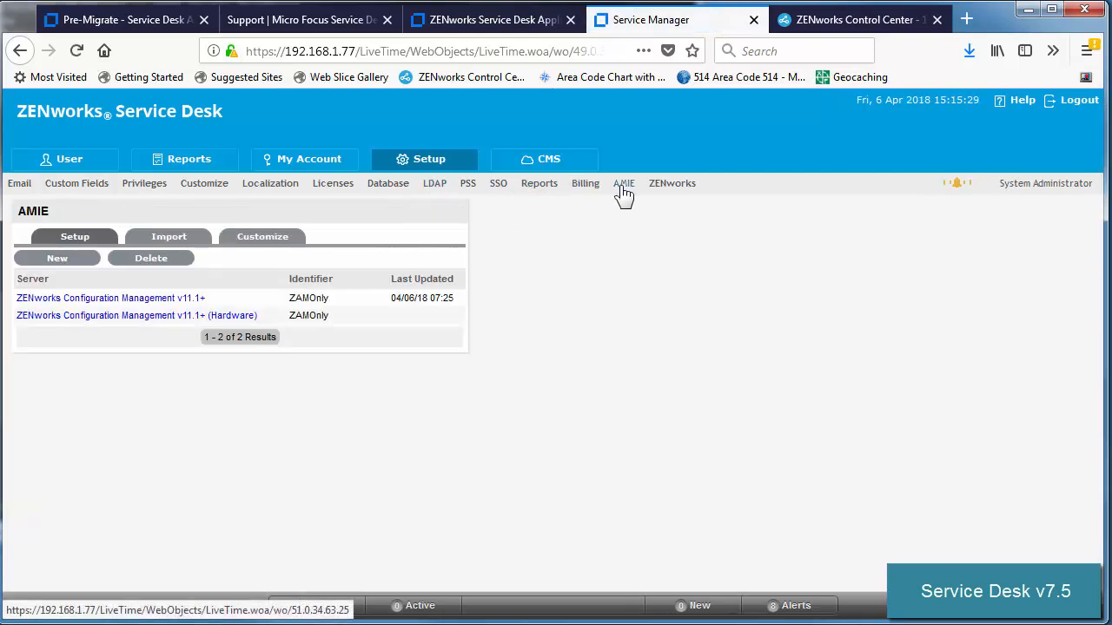
{"action": "left_click", "coordinate": [671, 186]}
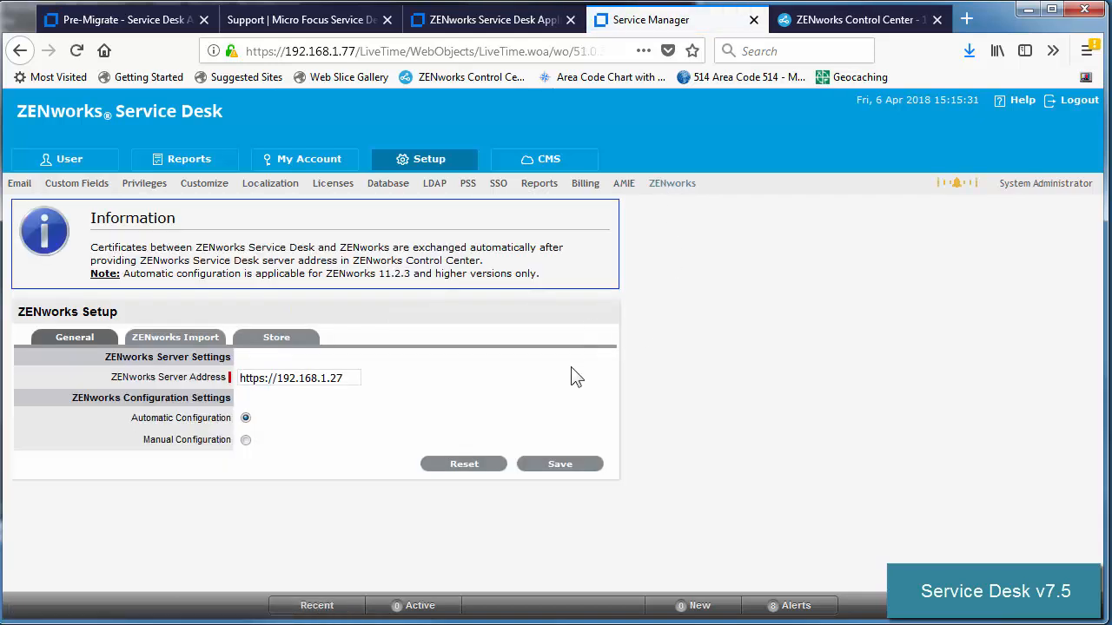
{"action": "left_click", "coordinate": [265, 339]}
{"action": "left_click", "coordinate": [368, 356]}
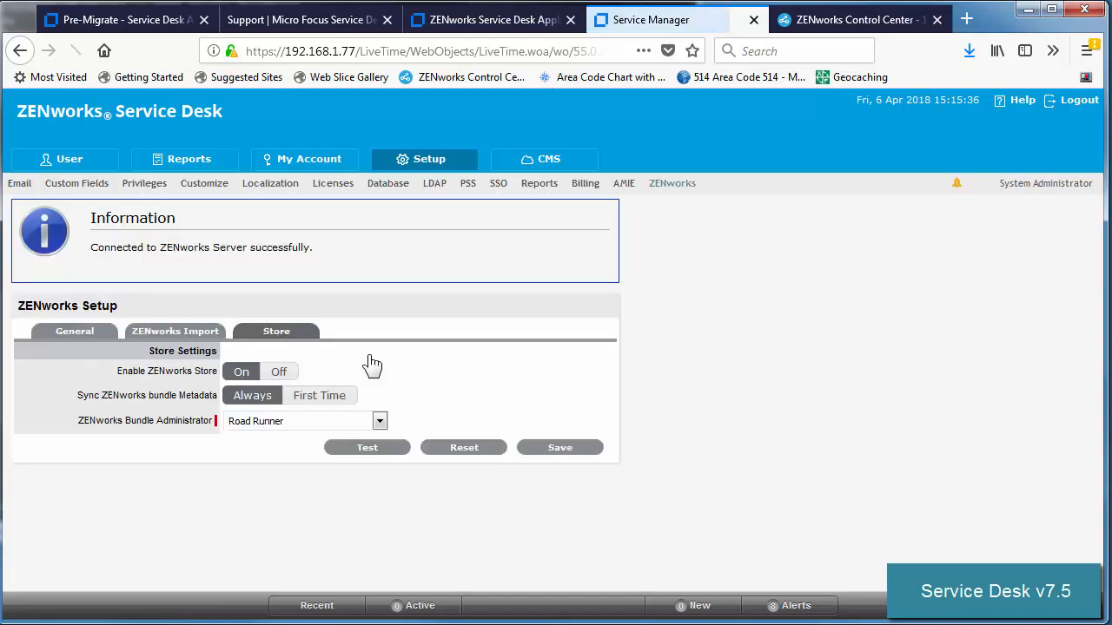
{"action": "left_click", "coordinate": [553, 452]}
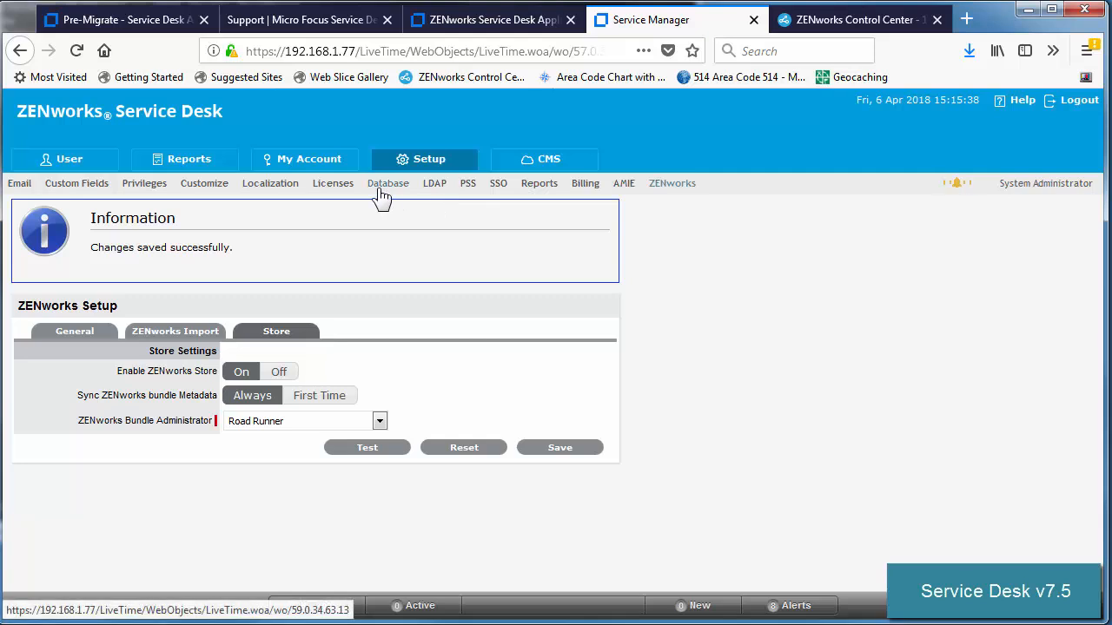
{"action": "left_click", "coordinate": [512, 25]}
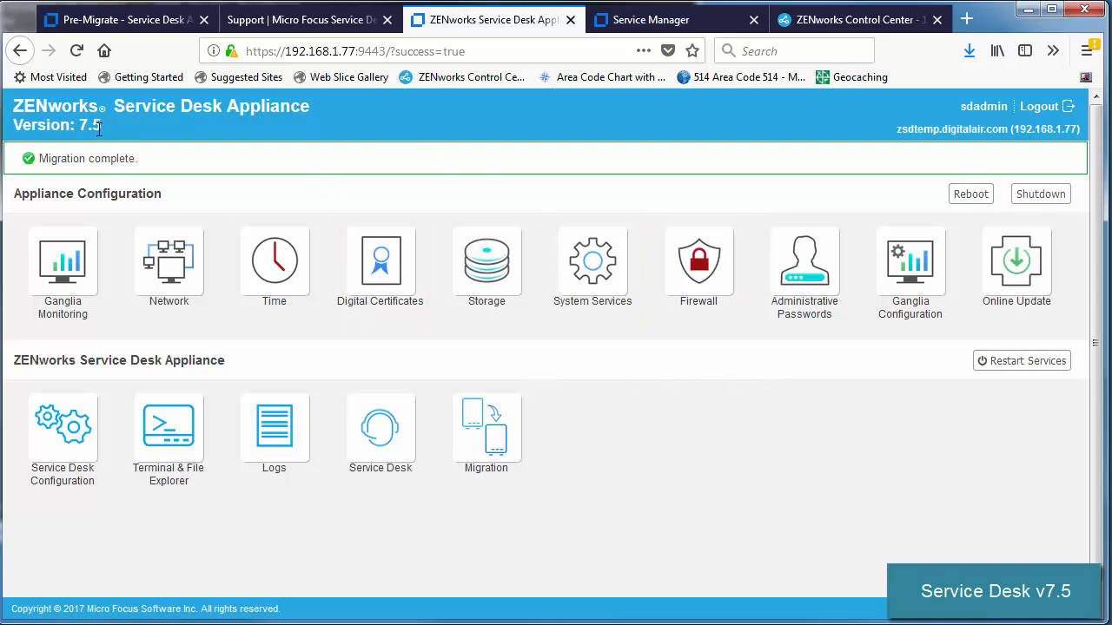
Step: Restart only the servicedesk service and acknowledge its success message
{"action": "left_click", "coordinate": [999, 361]}
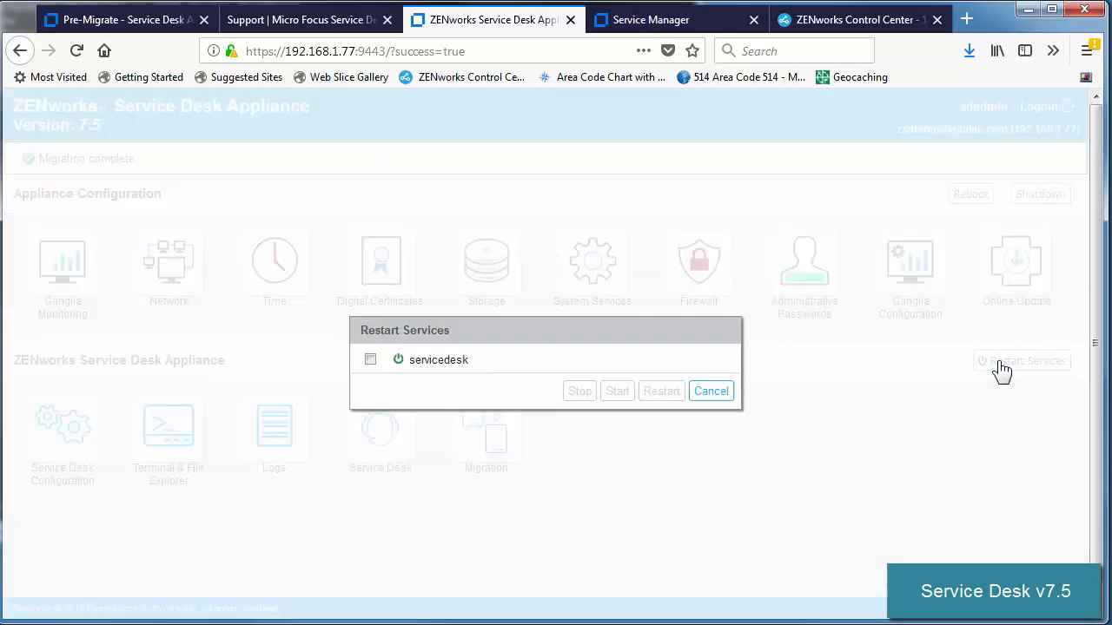
{"action": "left_click", "coordinate": [371, 361]}
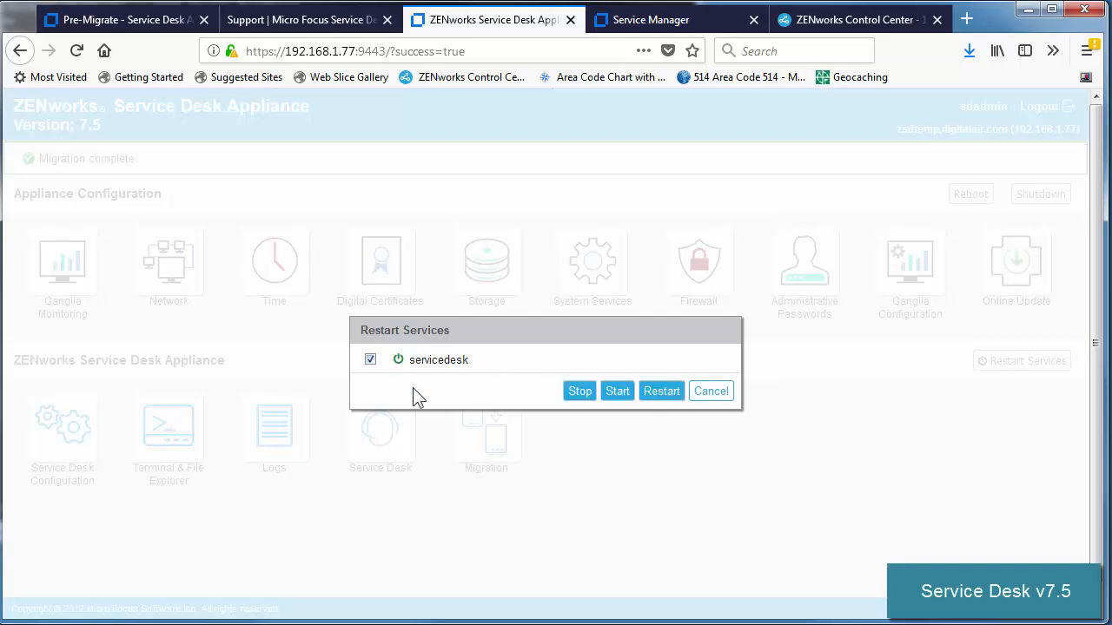
{"action": "left_click", "coordinate": [661, 392]}
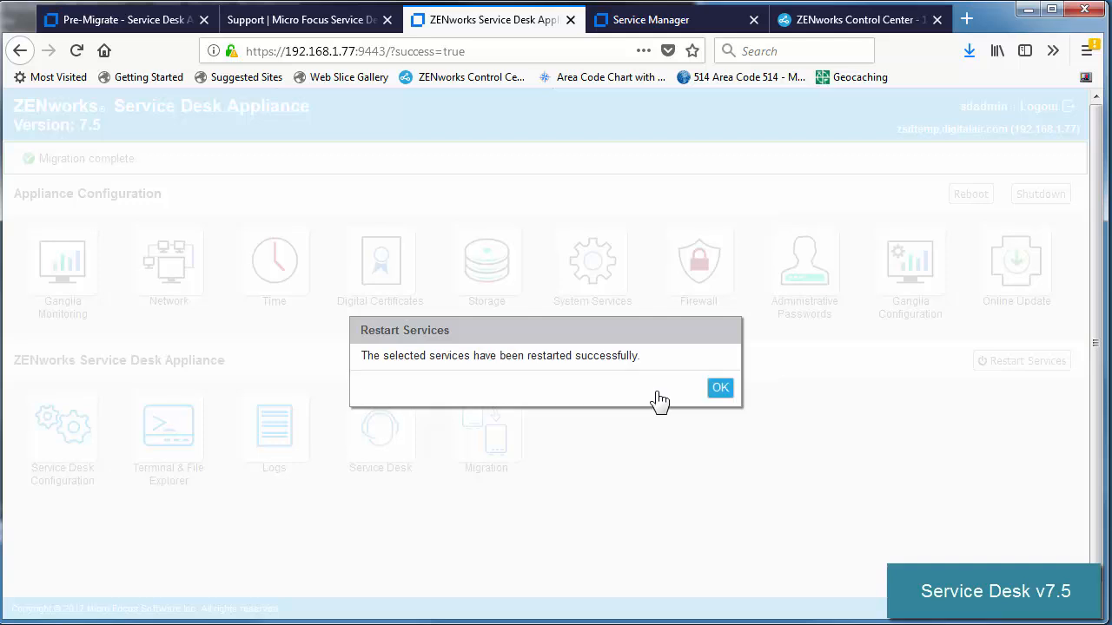
{"action": "left_click", "coordinate": [723, 395]}
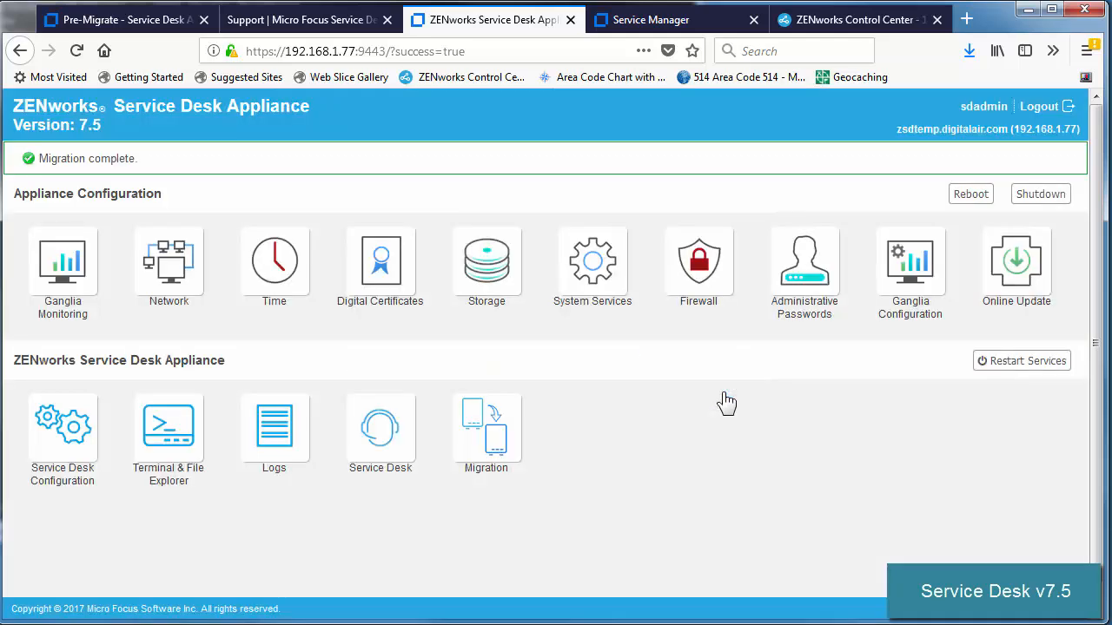
{"action": "left_click", "coordinate": [633, 28]}
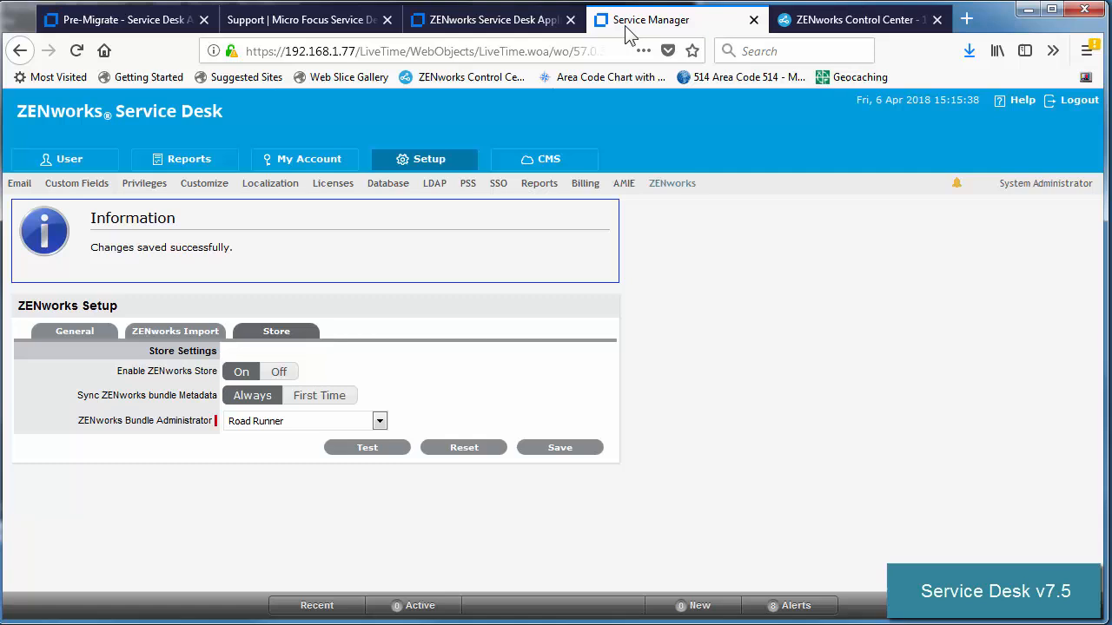
Step: Reload the Service Desk page and sign in to the customer portal with the saved account
{"action": "left_click", "coordinate": [77, 51]}
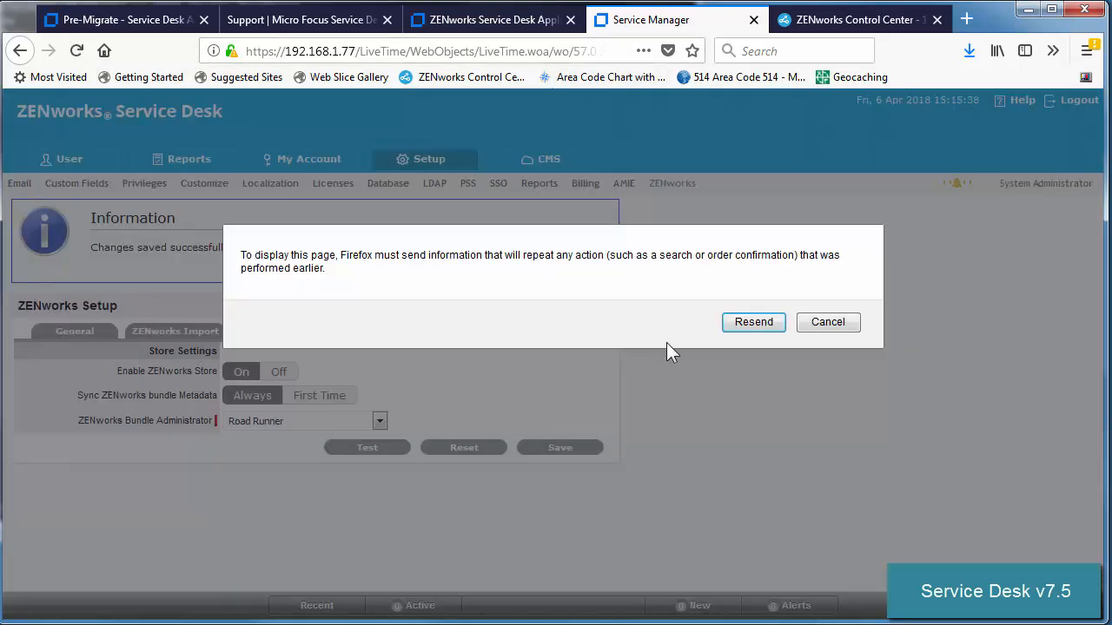
{"action": "left_click", "coordinate": [747, 322]}
{"action": "type", "text": "e"}
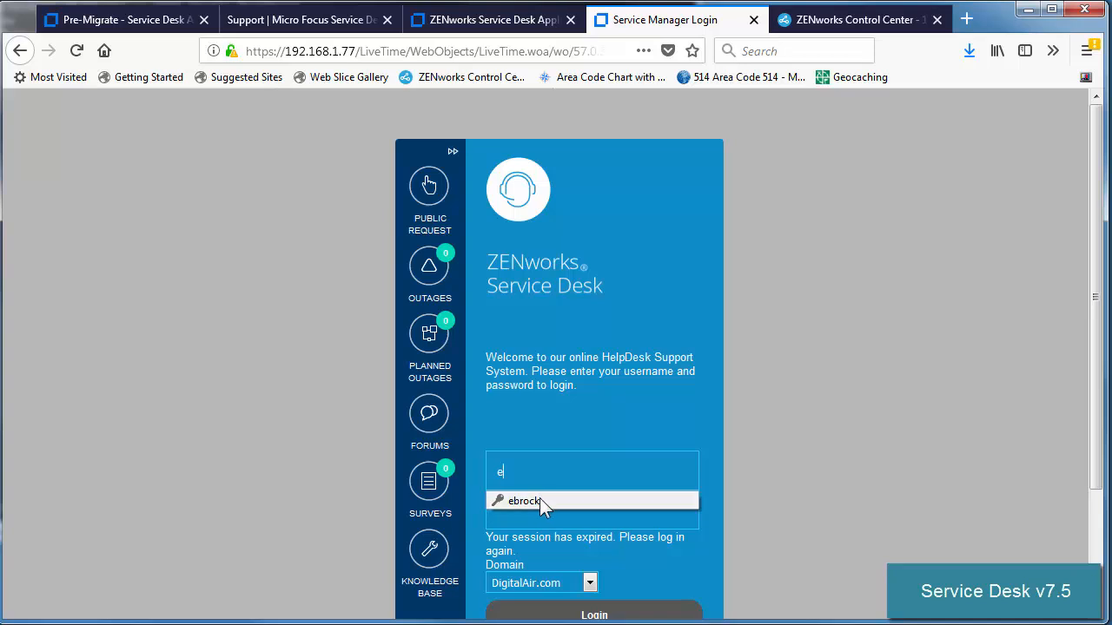
{"action": "left_click", "coordinate": [545, 503]}
{"action": "left_click", "coordinate": [595, 614]}
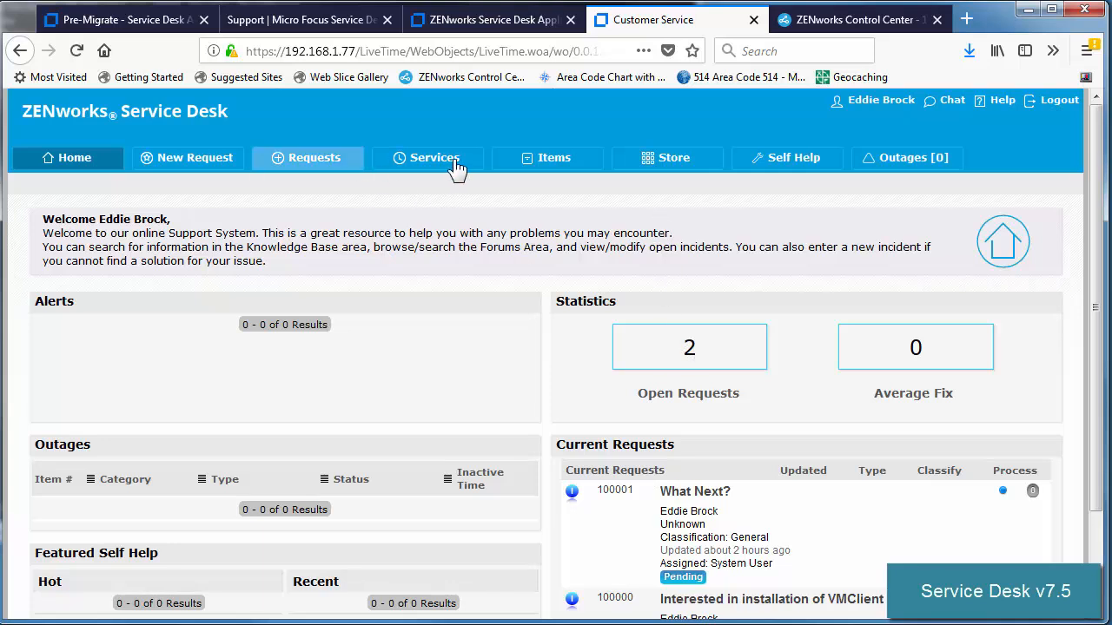
Step: Review the customer's store items and two pending requests, then sign out
{"action": "left_click", "coordinate": [650, 167]}
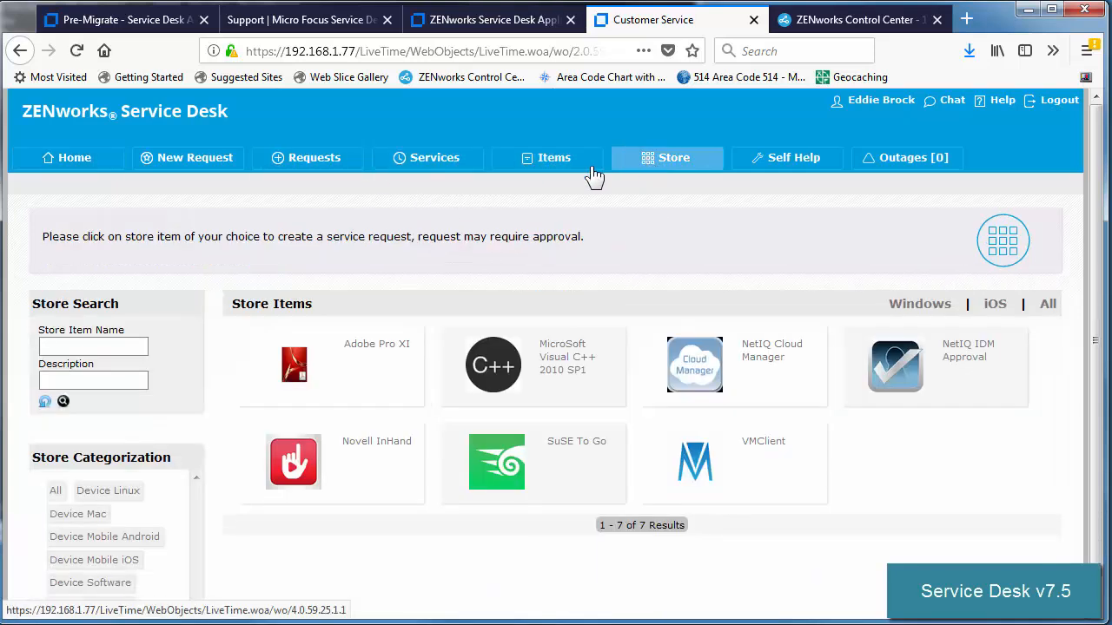
{"action": "left_click", "coordinate": [313, 167]}
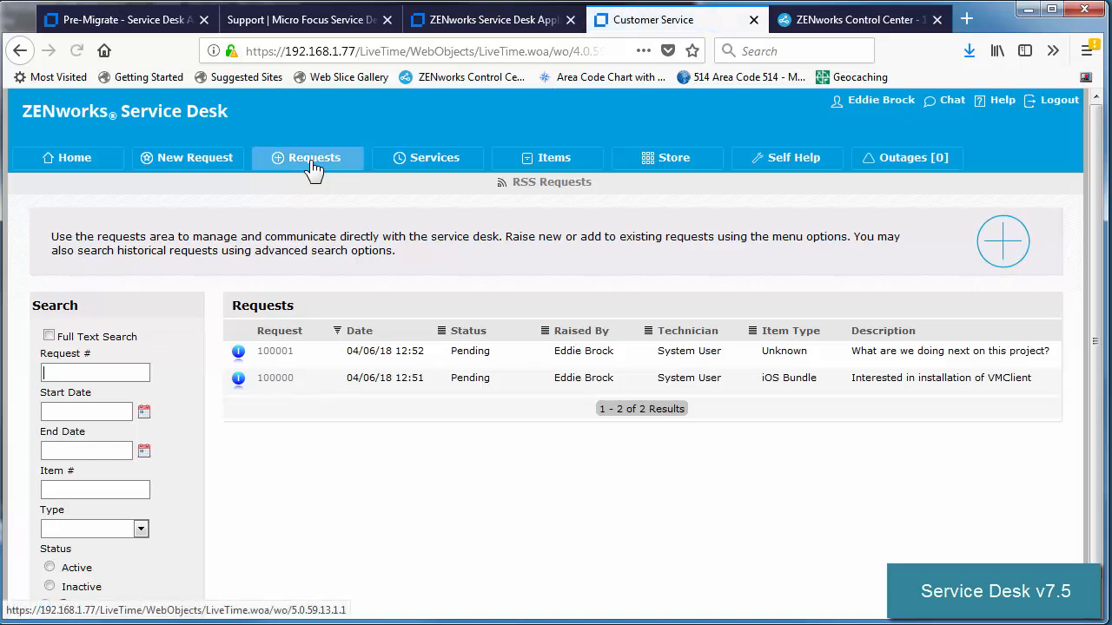
{"action": "left_click", "coordinate": [1055, 100]}
Step: Log in as the technician with their username and password
{"action": "left_click", "coordinate": [613, 415]}
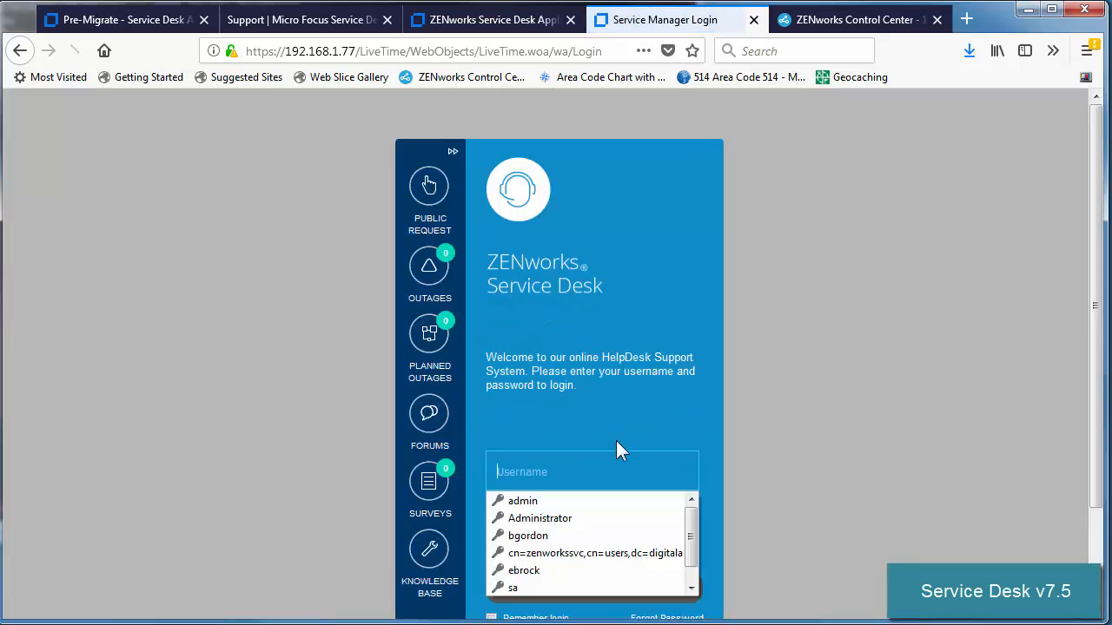
{"action": "type", "text": "ckent"}
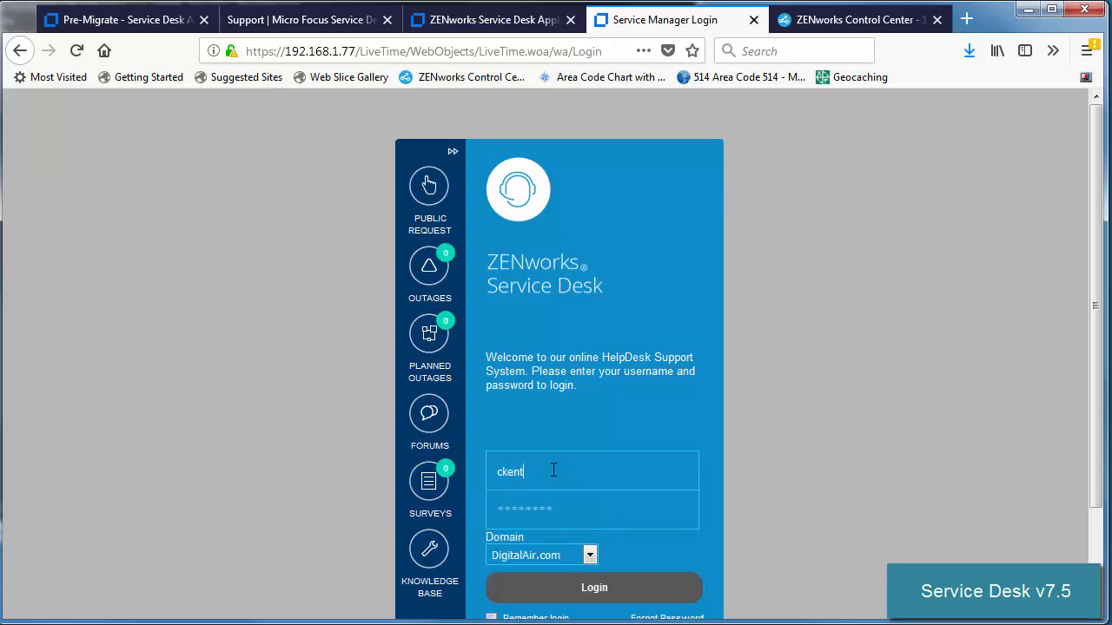
{"action": "key", "text": "Tab"}
{"action": "type", "text": "n1"}
{"action": "key", "text": "Return"}
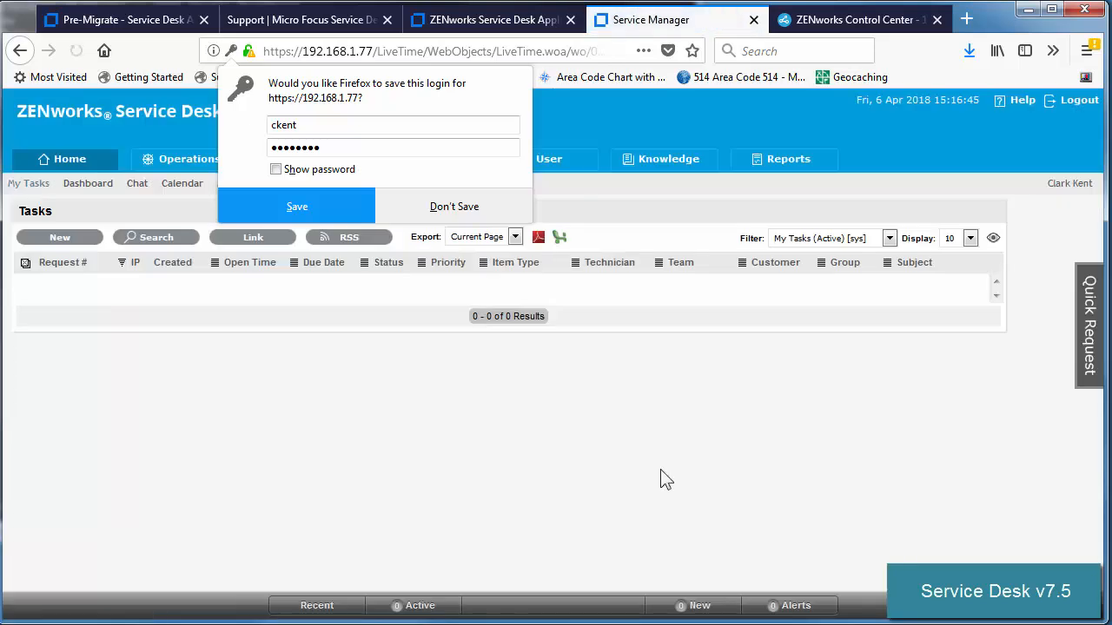
Step: Check the incidents list and the 52 store-capable items, then log out
{"action": "left_click", "coordinate": [174, 167]}
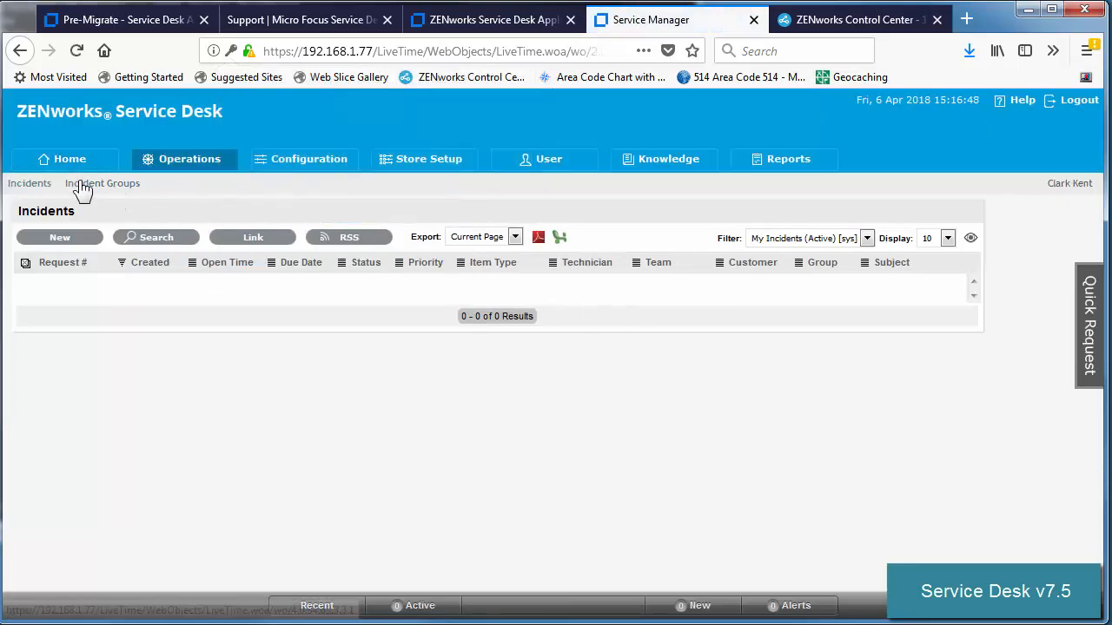
{"action": "left_click", "coordinate": [547, 165]}
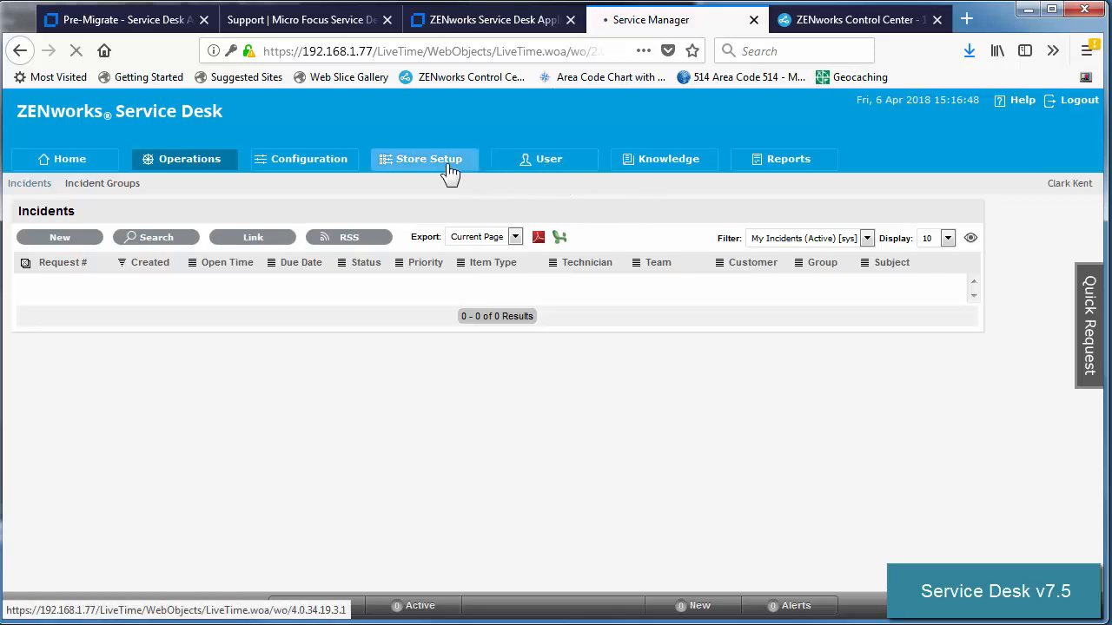
{"action": "left_click", "coordinate": [442, 167]}
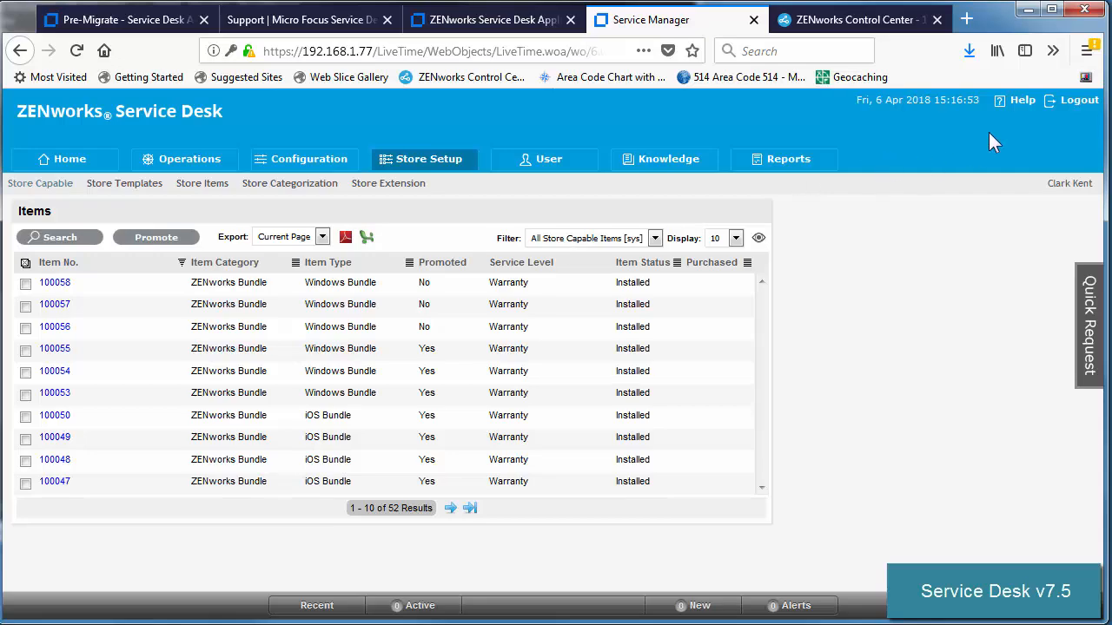
{"action": "left_click", "coordinate": [1077, 102]}
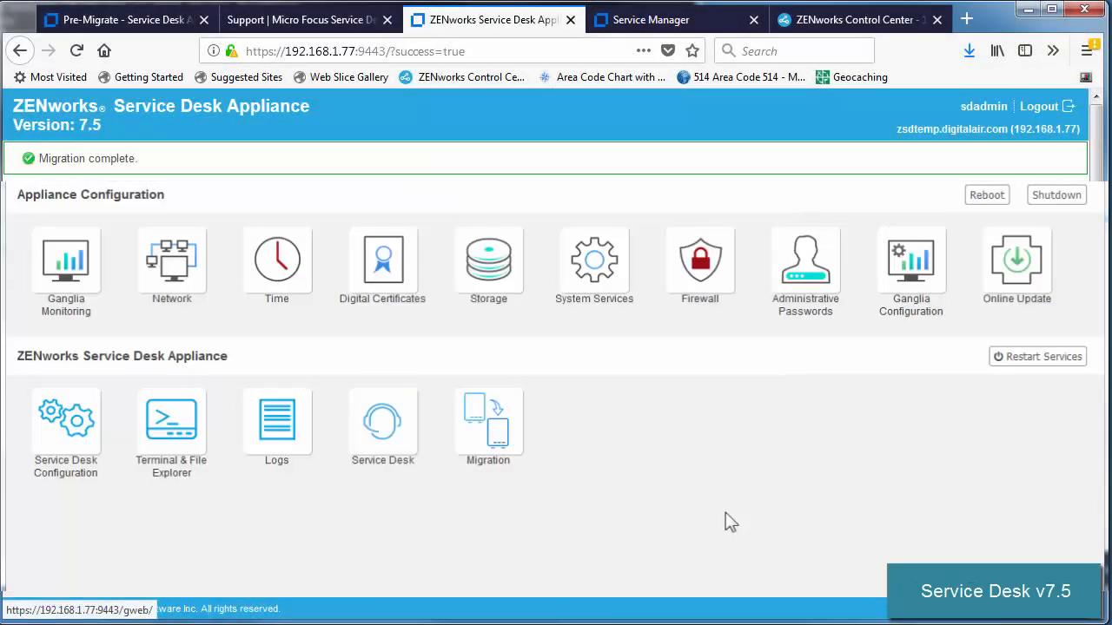
Step: Change eth0's hostname to mfsd and its IP address to 192.168.1.74, and apply
{"action": "left_click", "coordinate": [159, 269]}
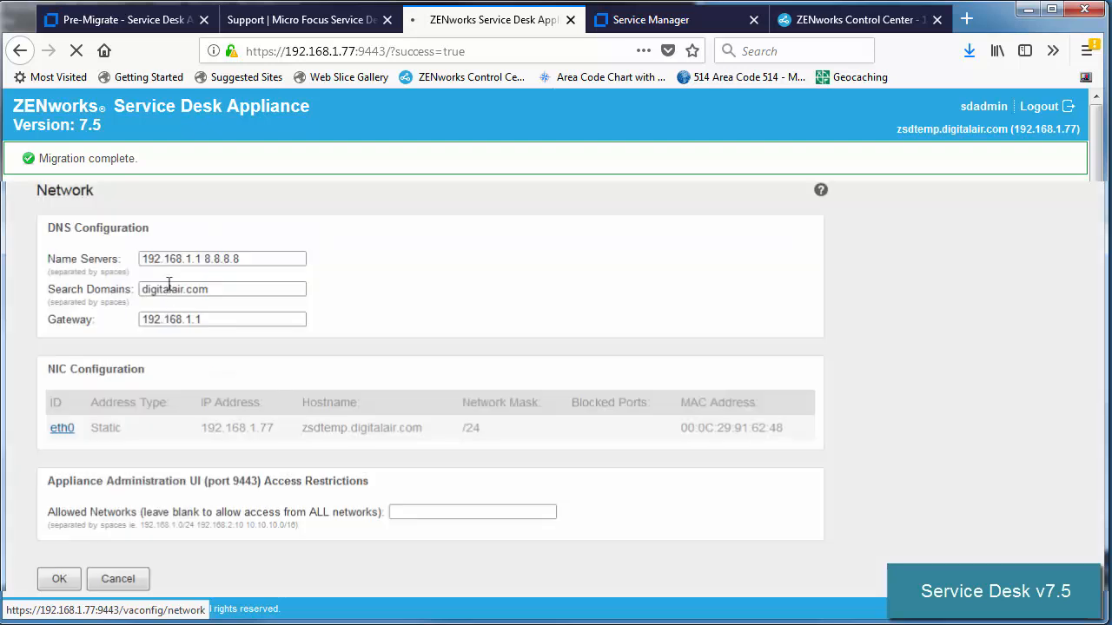
{"action": "left_click", "coordinate": [63, 429]}
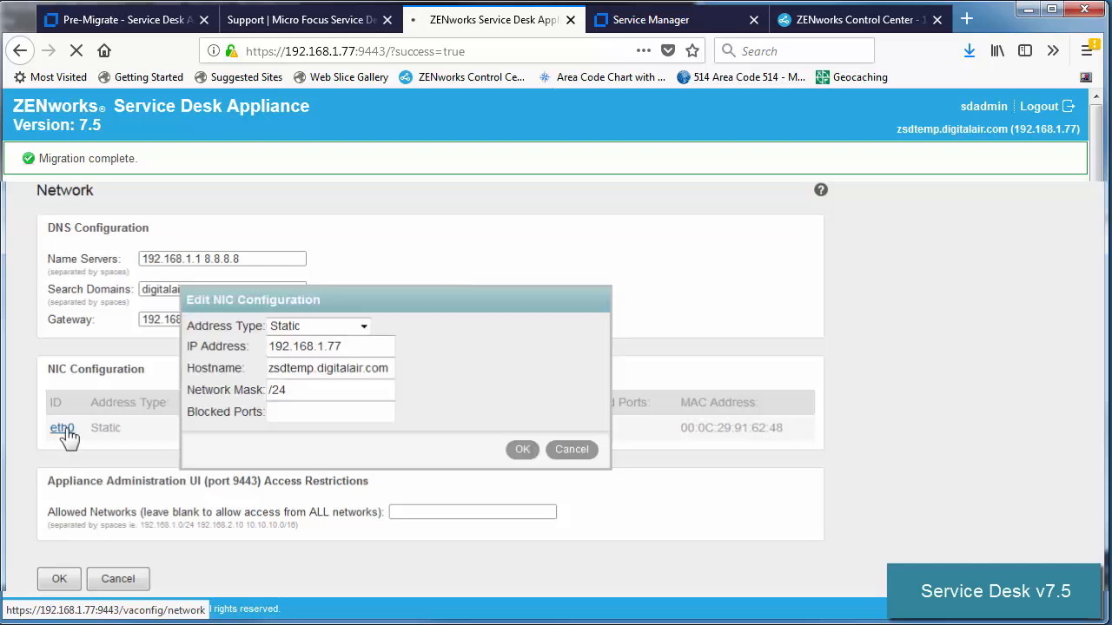
{"action": "left_click_drag", "start_coordinate": [314, 370], "coordinate": [248, 369]}
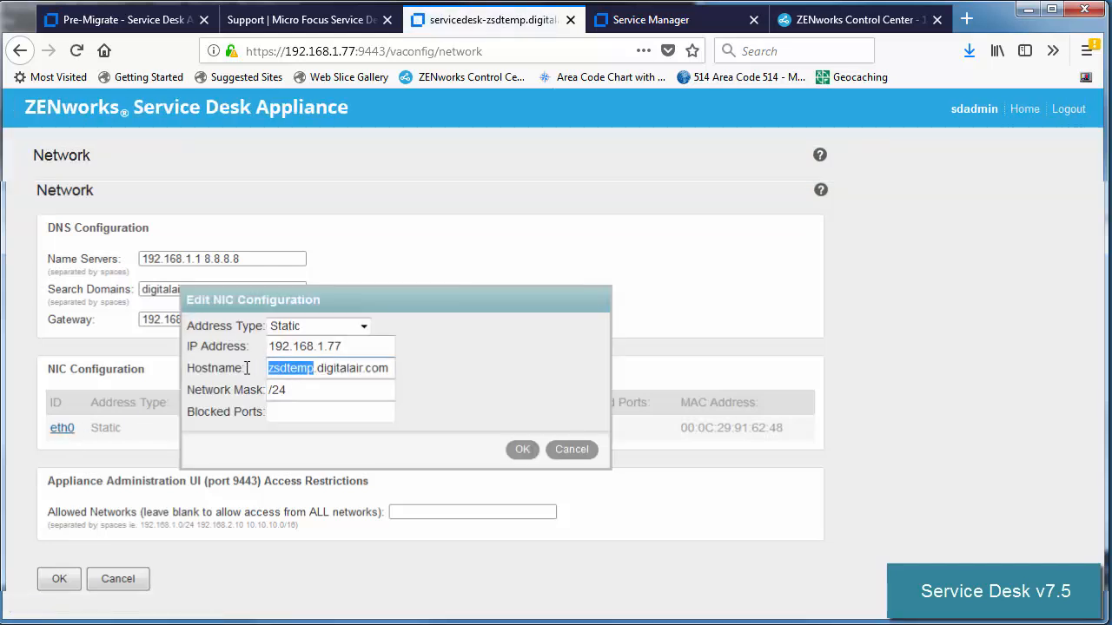
{"action": "type", "text": "mfsd"}
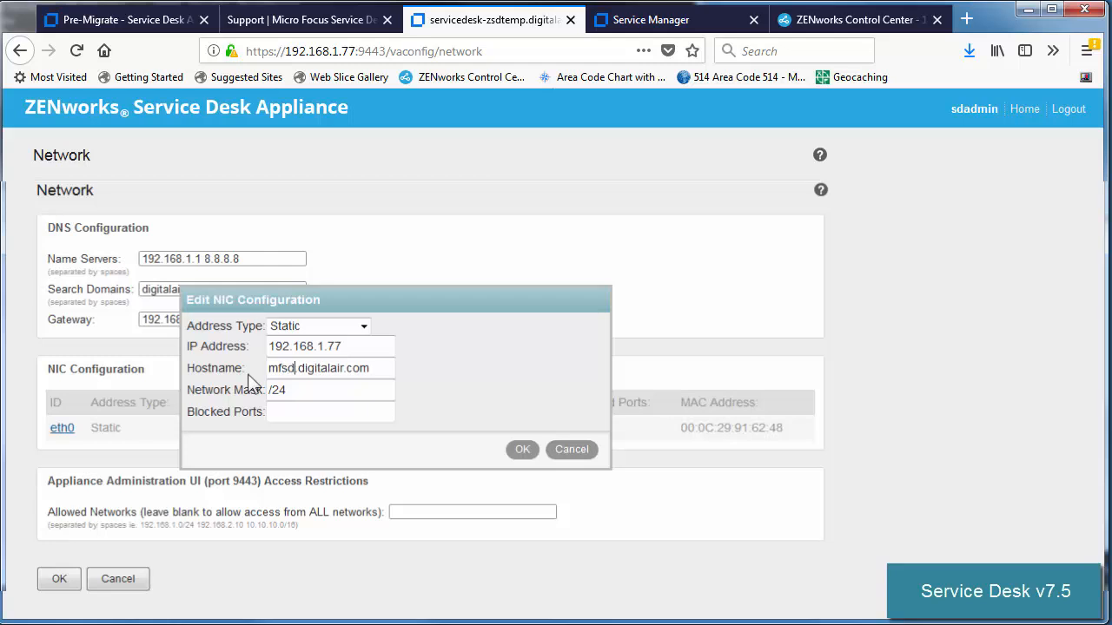
{"action": "left_click", "coordinate": [355, 347]}
{"action": "type", "text": "4"}
{"action": "left_click", "coordinate": [523, 451]}
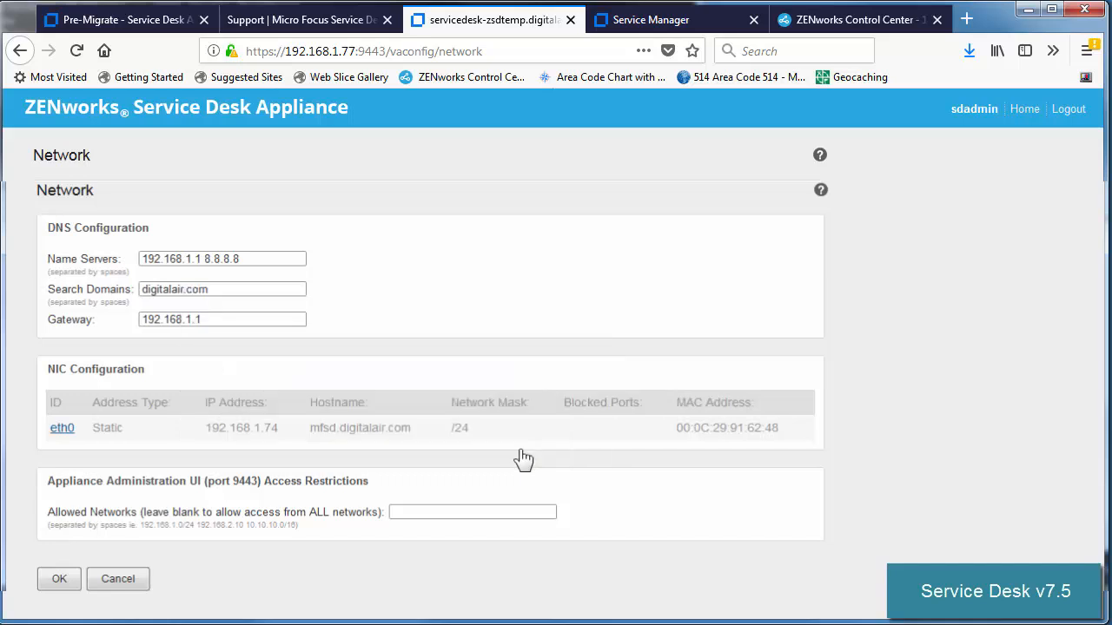
{"action": "left_click", "coordinate": [72, 578]}
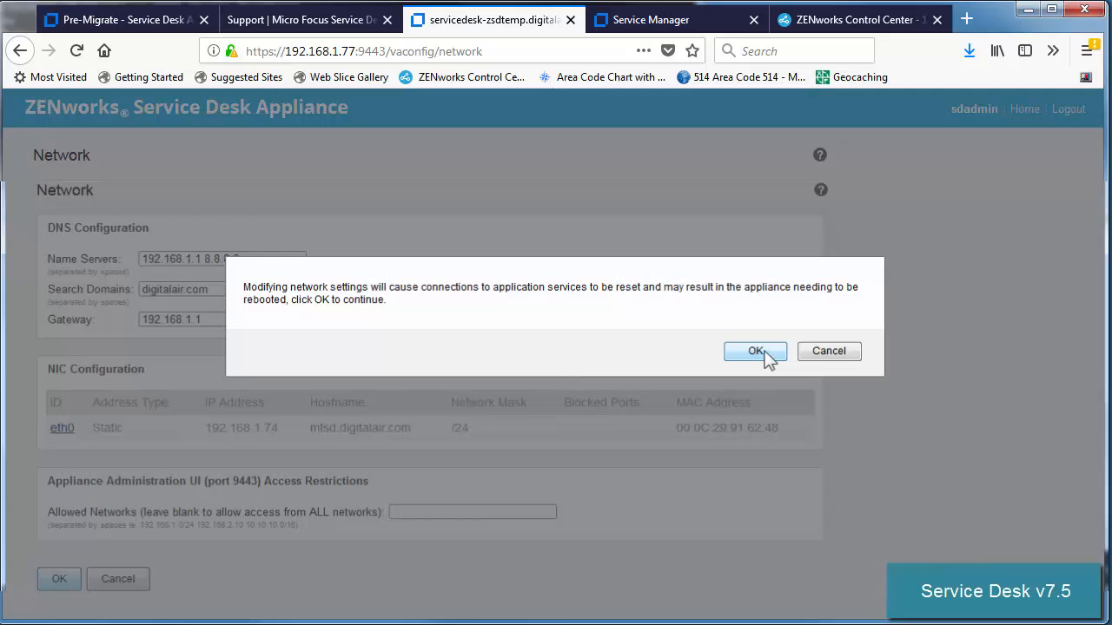
Step: Accept the network-reset warning so the new eth0 configuration is saved
{"action": "left_click", "coordinate": [755, 350]}
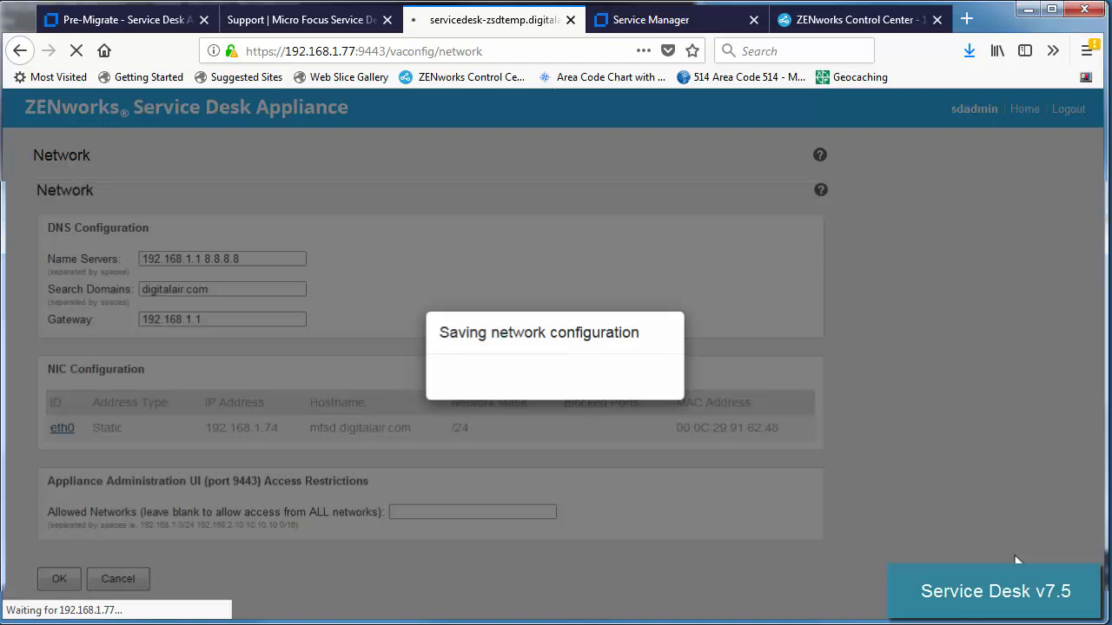
{"action": "left_click", "coordinate": [273, 51]}
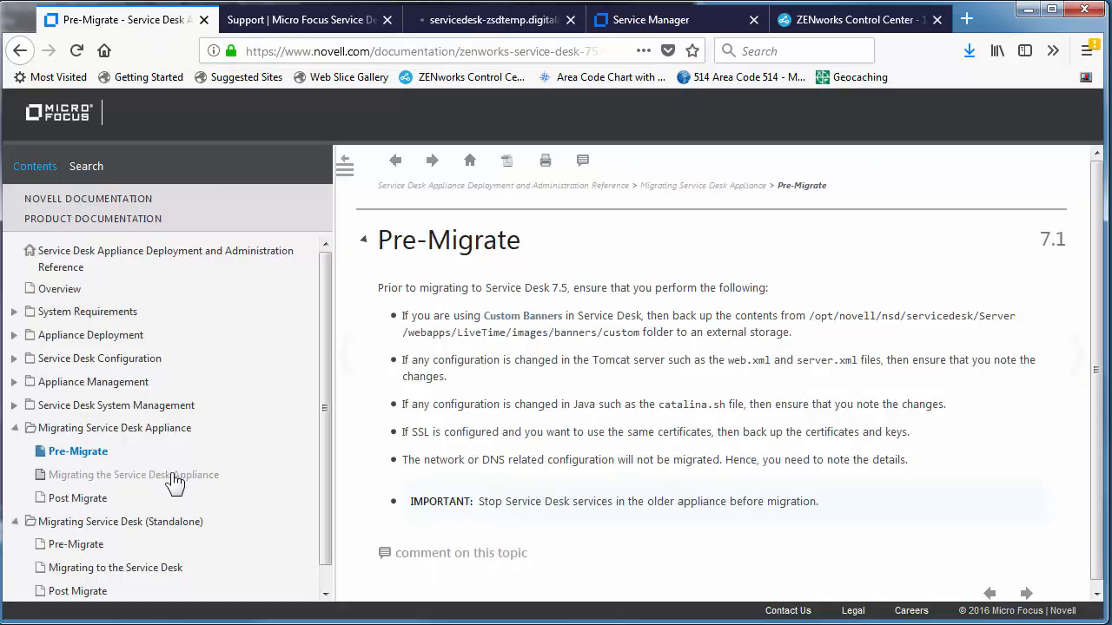
Step: Read the migration guide's database-connection and old-appliance power-off steps
{"action": "left_click", "coordinate": [174, 476]}
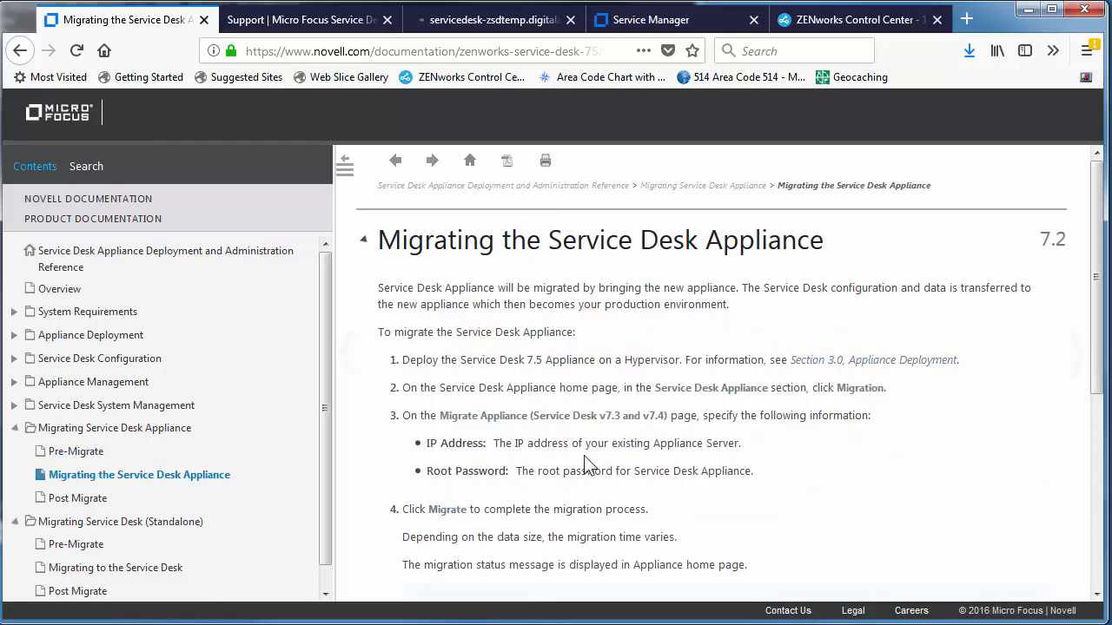
{"action": "scroll", "coordinate": [591, 466], "scroll_direction": "down", "scroll_amount": 5}
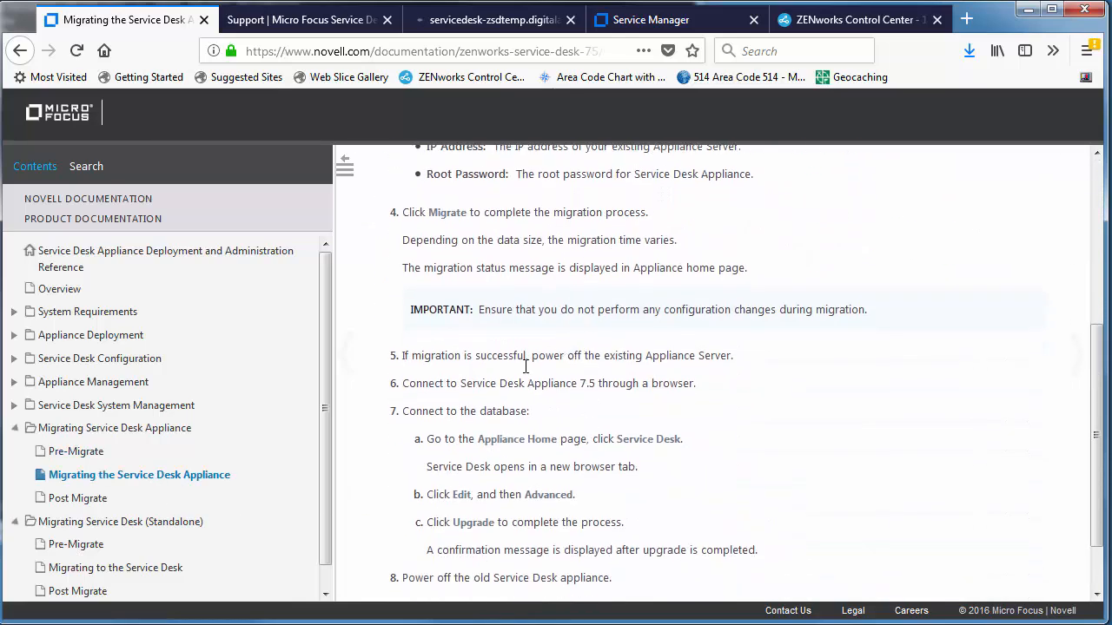
{"action": "left_click_drag", "start_coordinate": [451, 414], "coordinate": [567, 439]}
{"action": "scroll", "coordinate": [503, 507], "scroll_direction": "down", "scroll_amount": 2}
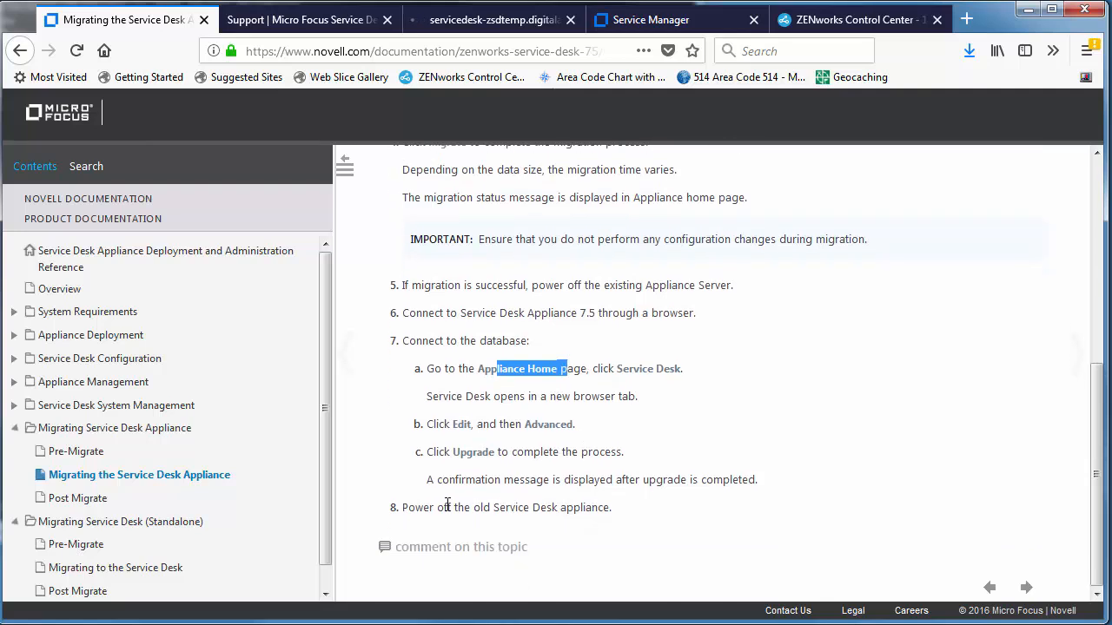
{"action": "left_click_drag", "start_coordinate": [447, 507], "coordinate": [573, 507]}
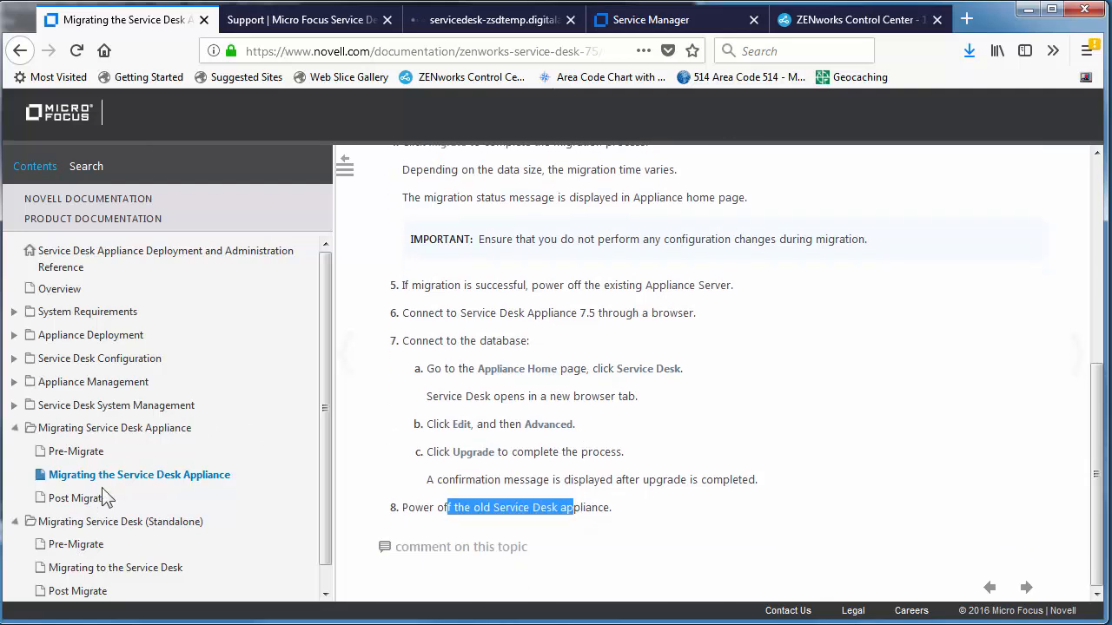
Step: Go through the Post Migrate banner, Tomcat, Java, SSL and network/DNS follow-up steps
{"action": "left_click", "coordinate": [80, 498]}
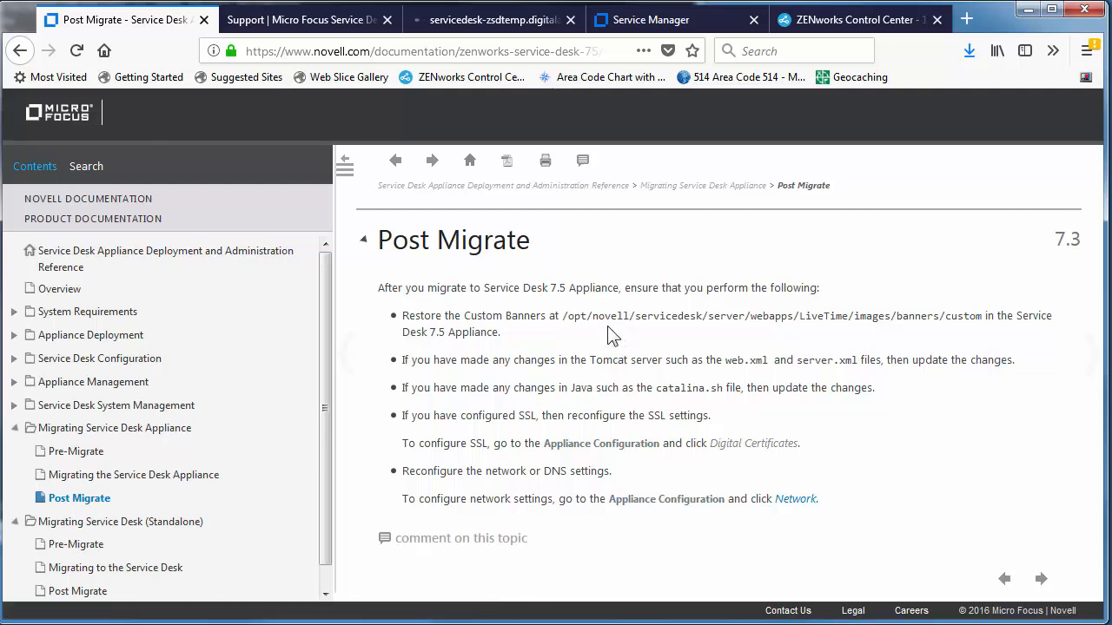
{"action": "left_click_drag", "start_coordinate": [563, 321], "coordinate": [728, 318]}
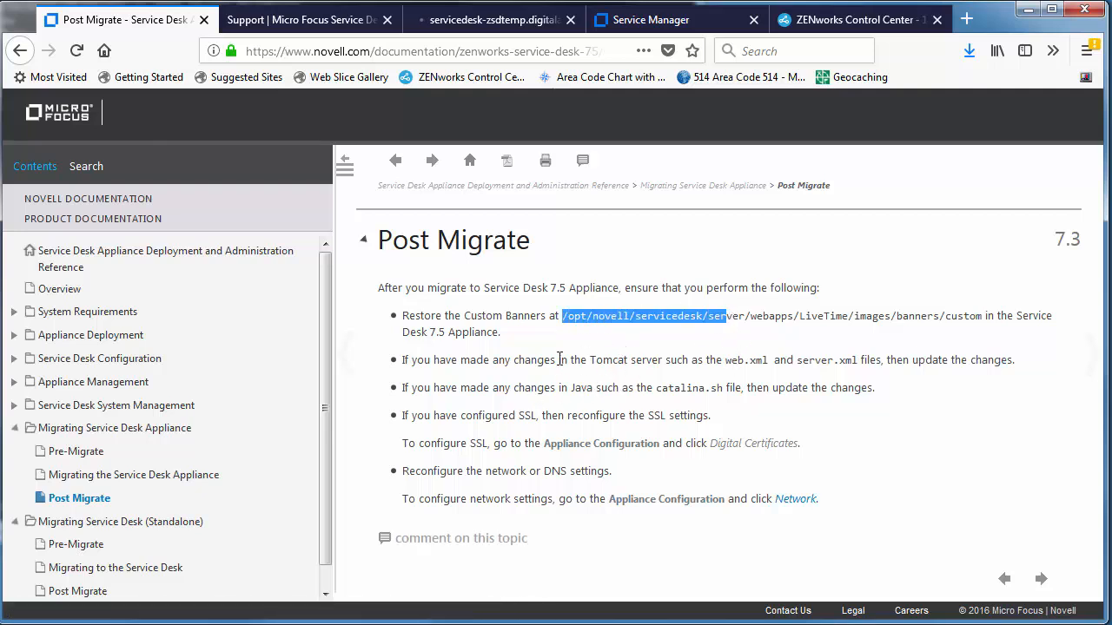
{"action": "left_click_drag", "start_coordinate": [506, 359], "coordinate": [766, 363]}
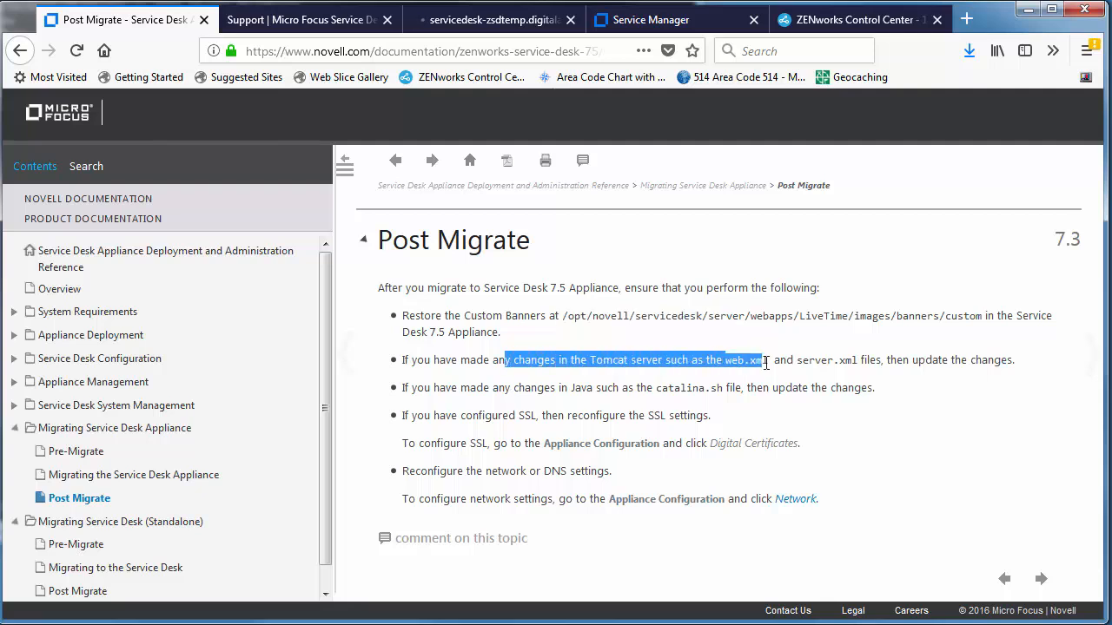
{"action": "left_click_drag", "start_coordinate": [504, 392], "coordinate": [679, 376]}
{"action": "left_click", "coordinate": [528, 414]}
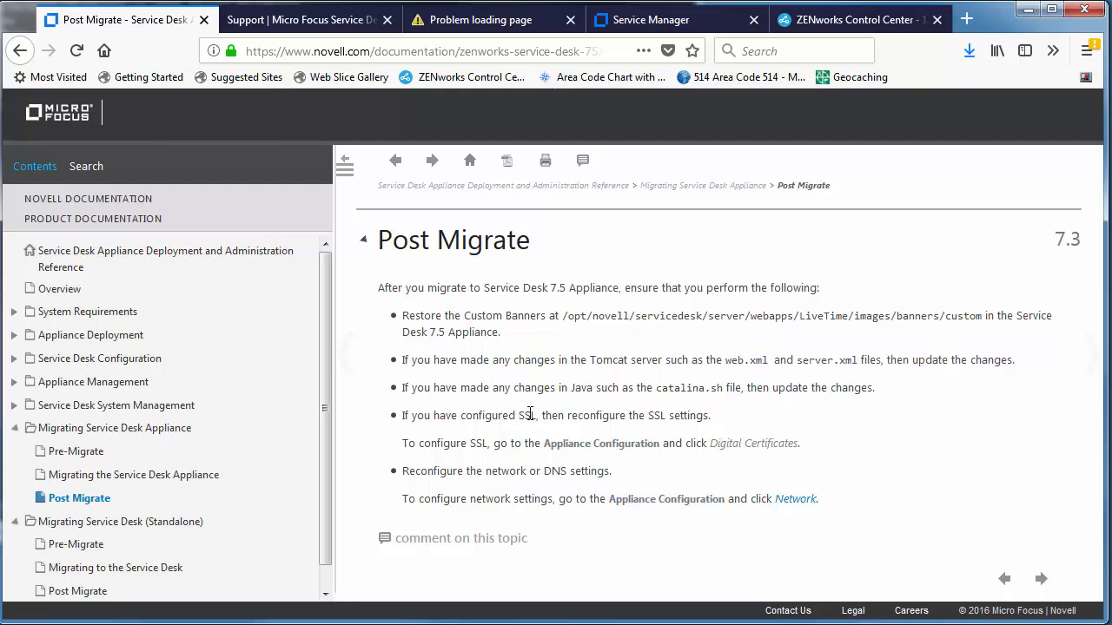
{"action": "left_click_drag", "start_coordinate": [498, 416], "coordinate": [603, 412]}
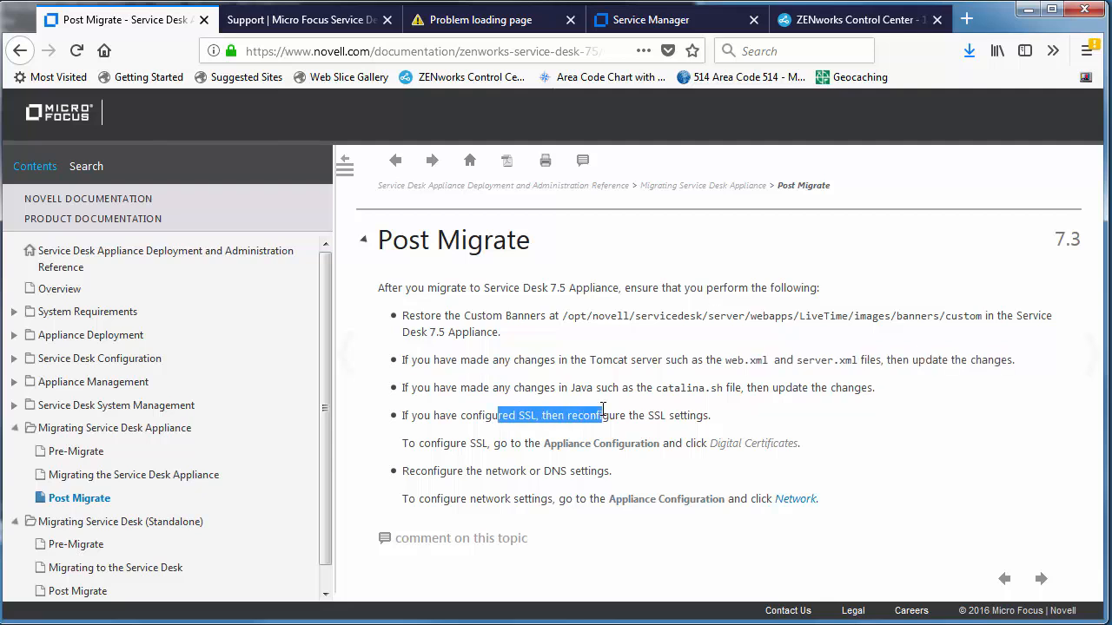
{"action": "left_click_drag", "start_coordinate": [466, 471], "coordinate": [600, 472]}
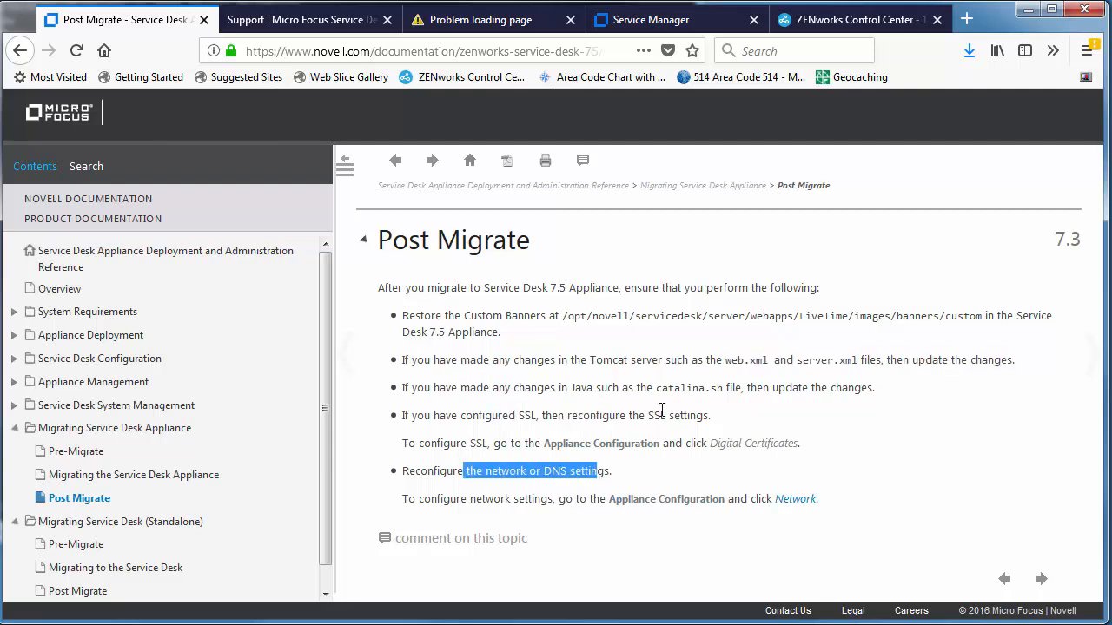
{"action": "left_click", "coordinate": [491, 25]}
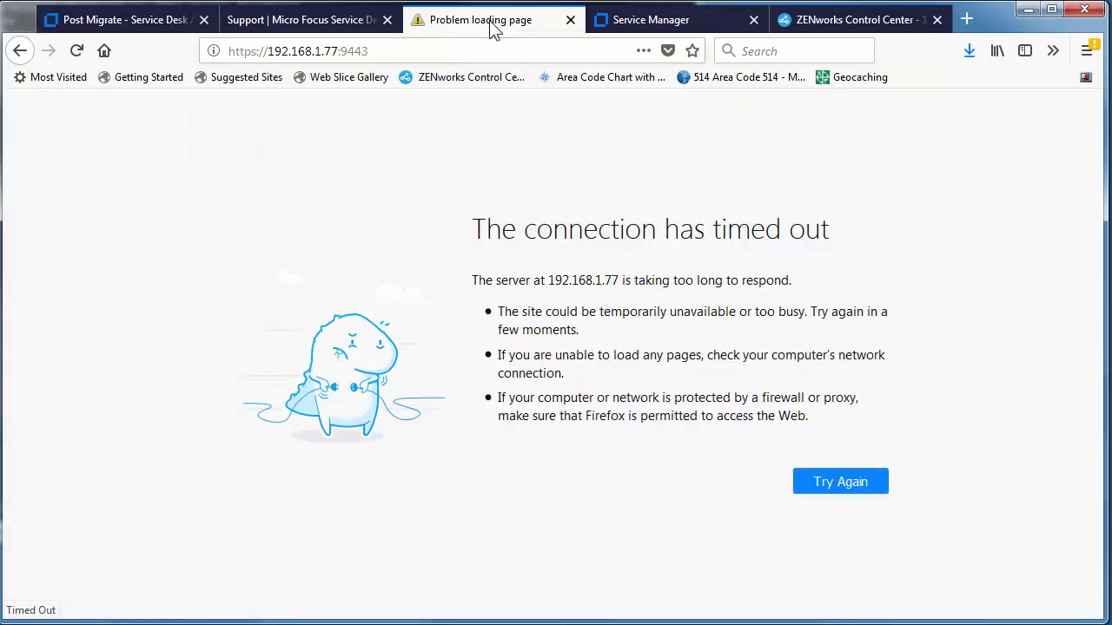
{"action": "left_click", "coordinate": [344, 51]}
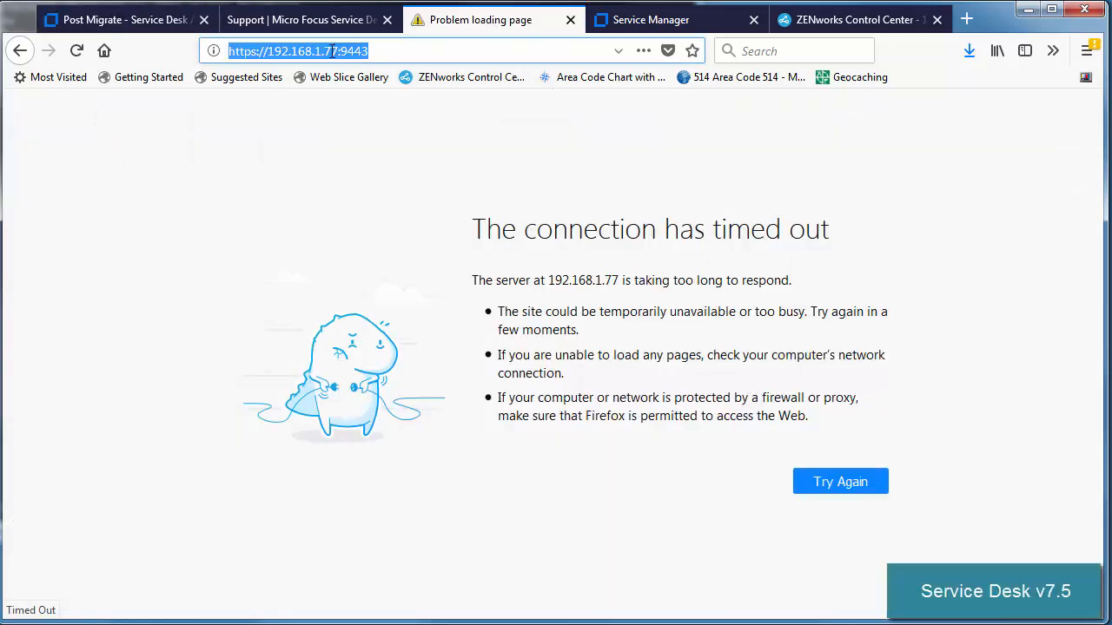
{"action": "left_click", "coordinate": [333, 51]}
{"action": "key", "text": "Delete"}
{"action": "type", "text": "4"}
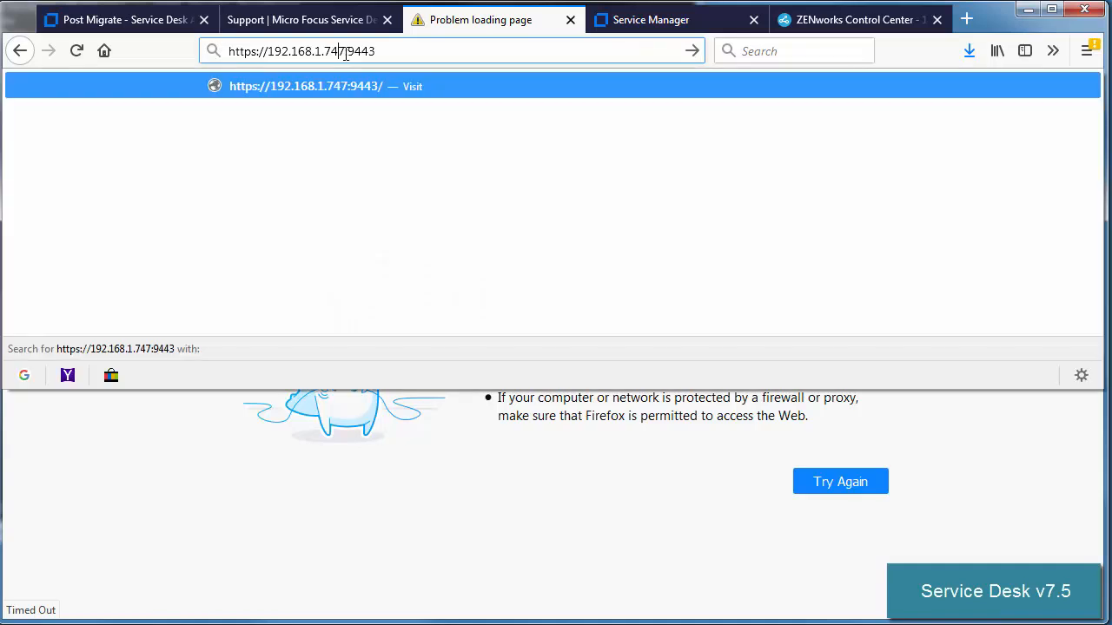
{"action": "key", "text": "Return"}
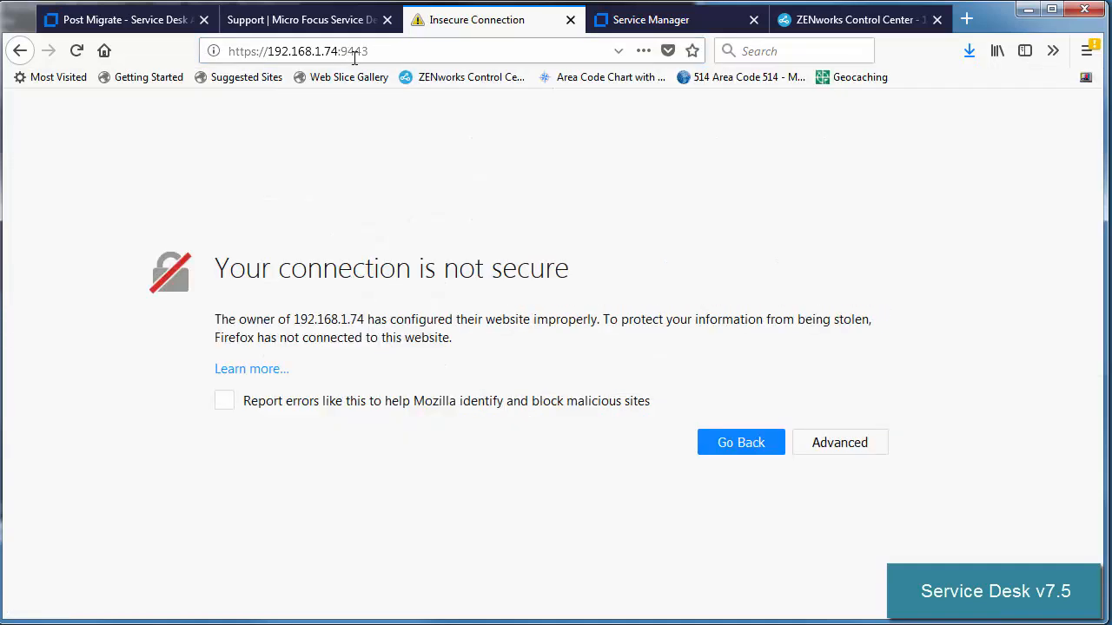
Step: Permanently trust the appliance's self-signed certificate with a security exception
{"action": "left_click", "coordinate": [842, 447]}
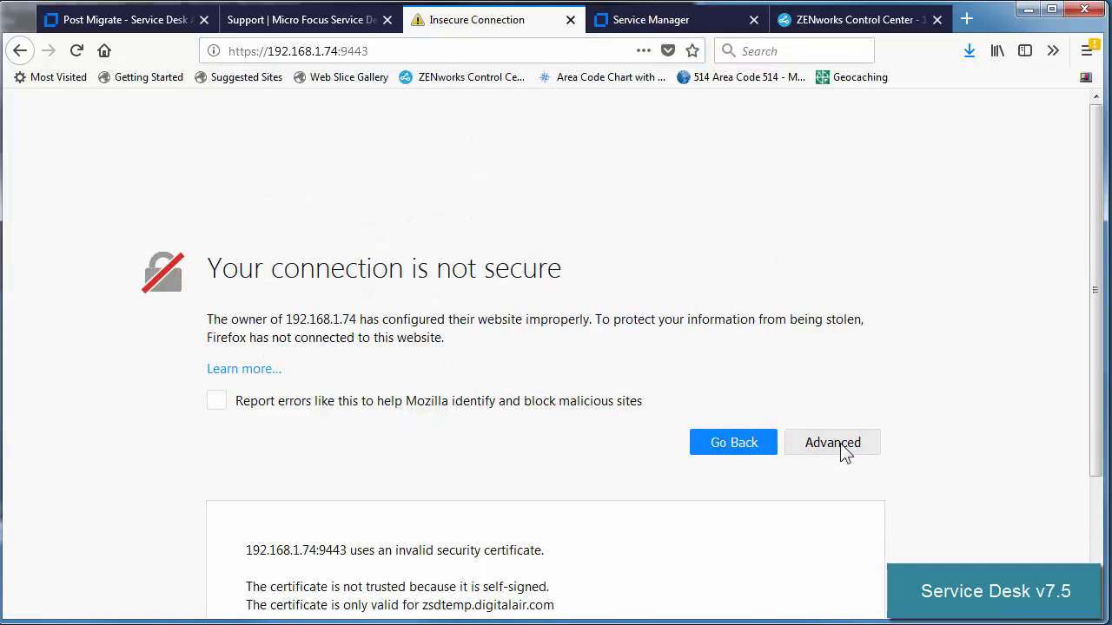
{"action": "scroll", "coordinate": [834, 470], "scroll_direction": "down", "scroll_amount": 3}
{"action": "left_click", "coordinate": [802, 553]}
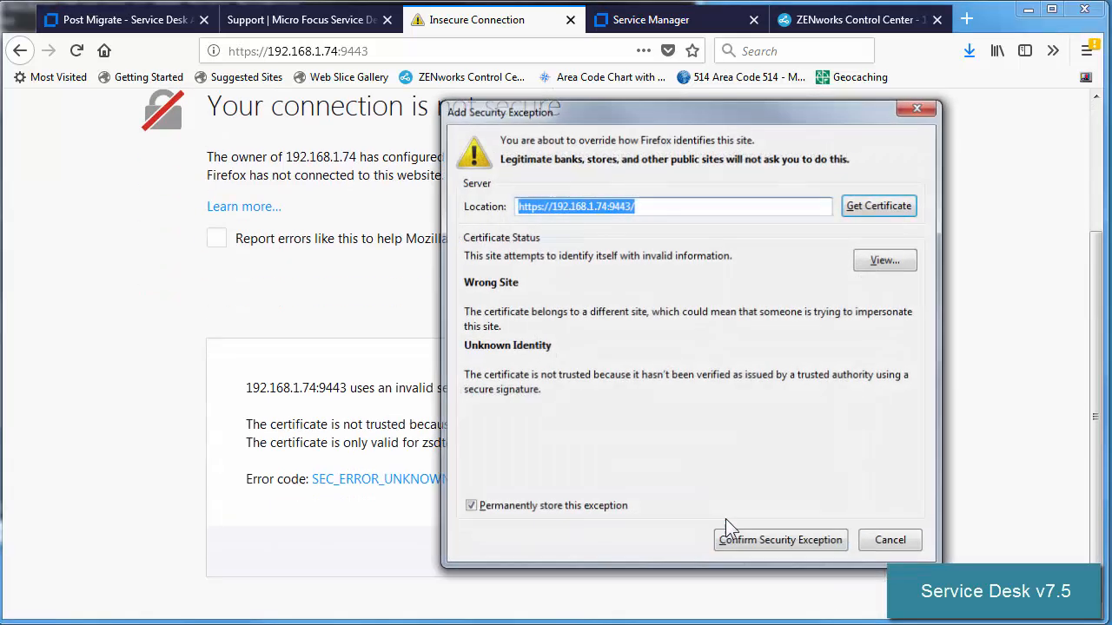
{"action": "left_click", "coordinate": [763, 541]}
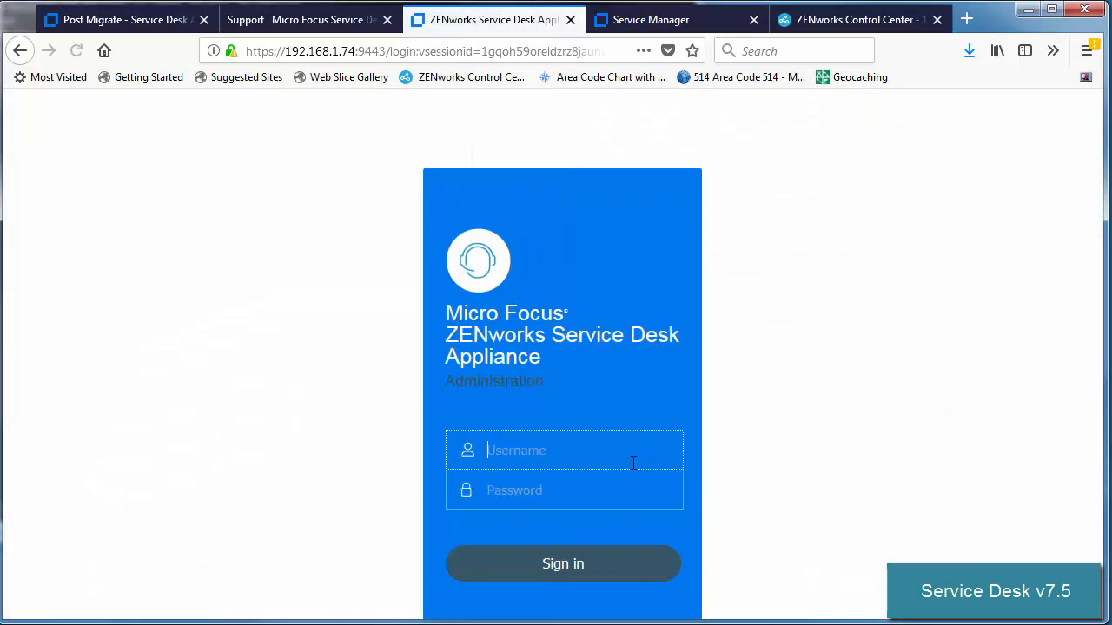
Step: Sign in to the appliance console with the admin password and save the login
{"action": "type", "text": "dadmin"}
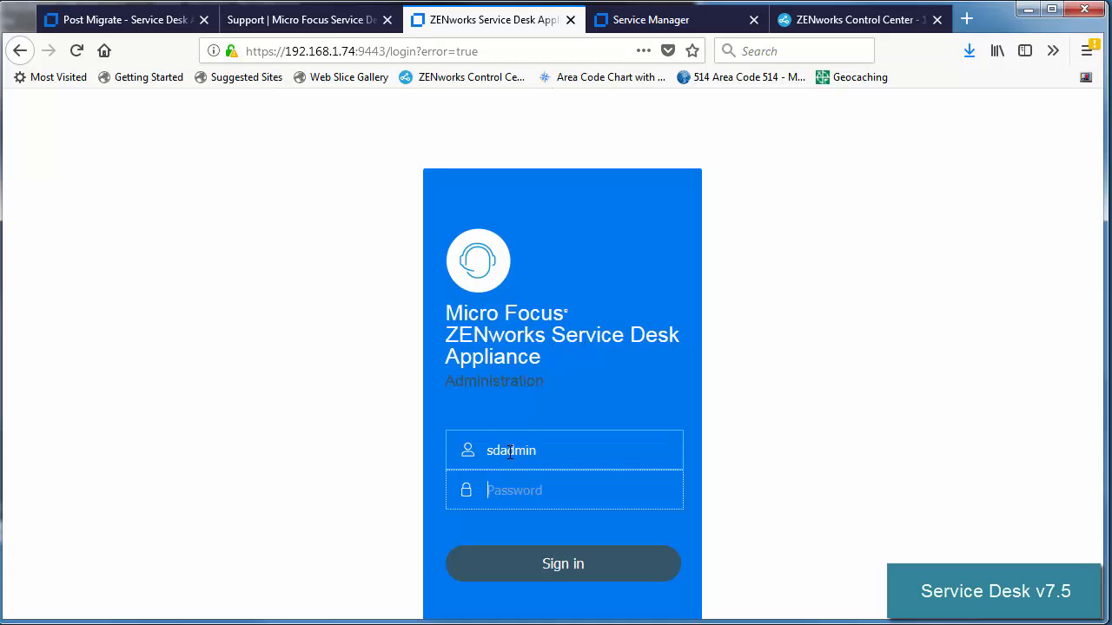
{"action": "type", "text": "novell"}
{"action": "left_click", "coordinate": [571, 580]}
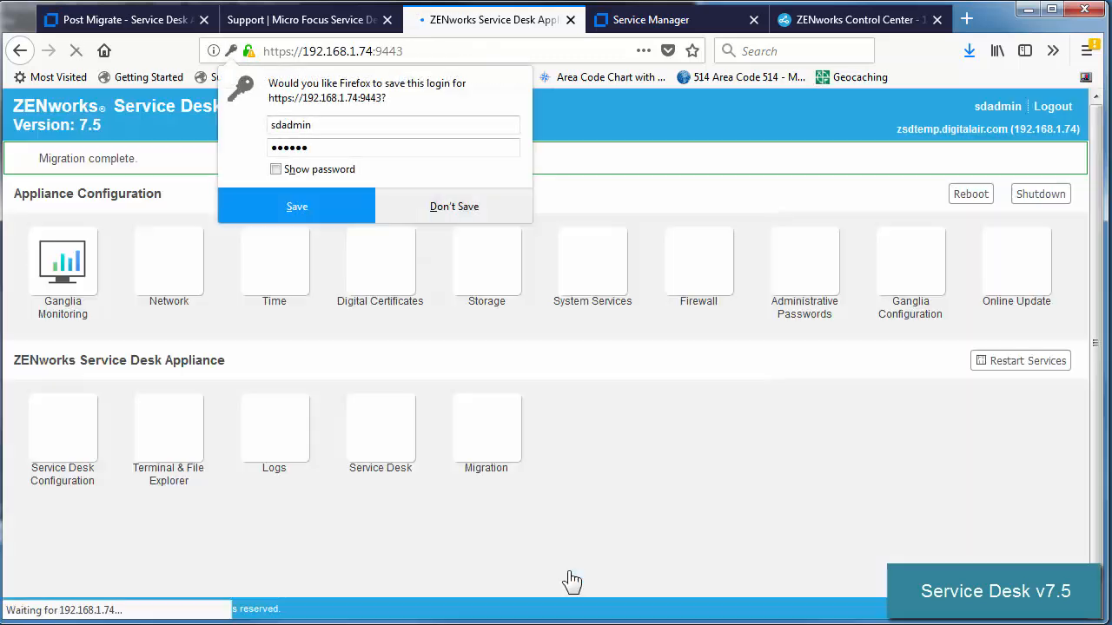
{"action": "left_click", "coordinate": [333, 208]}
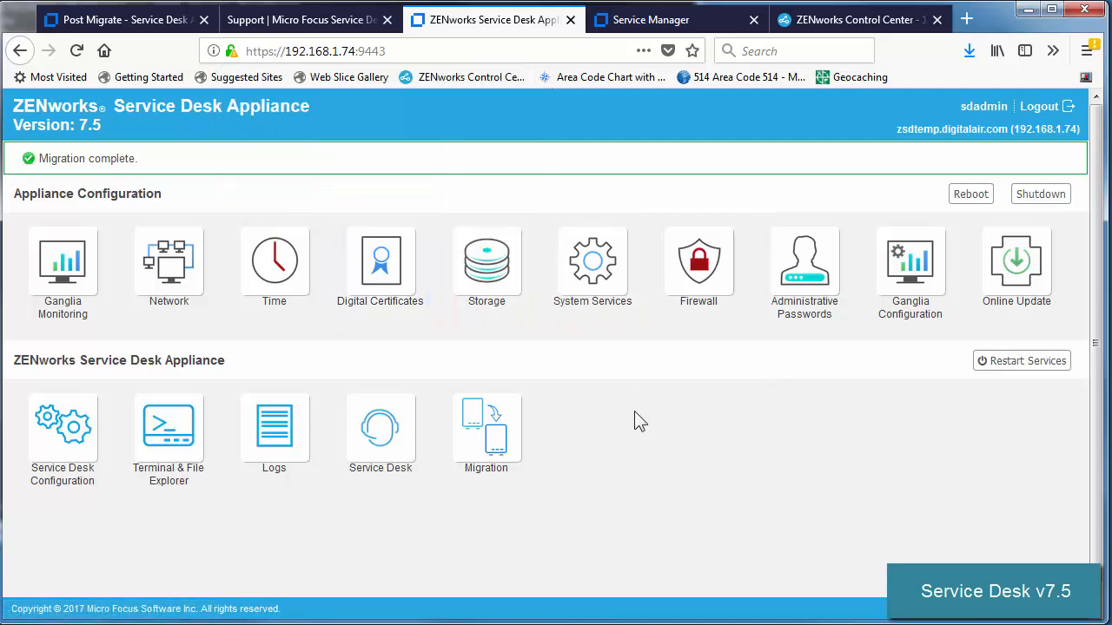
Step: Reload the Service Manager page and load it at IP 192.168.1.74
{"action": "left_click", "coordinate": [656, 20]}
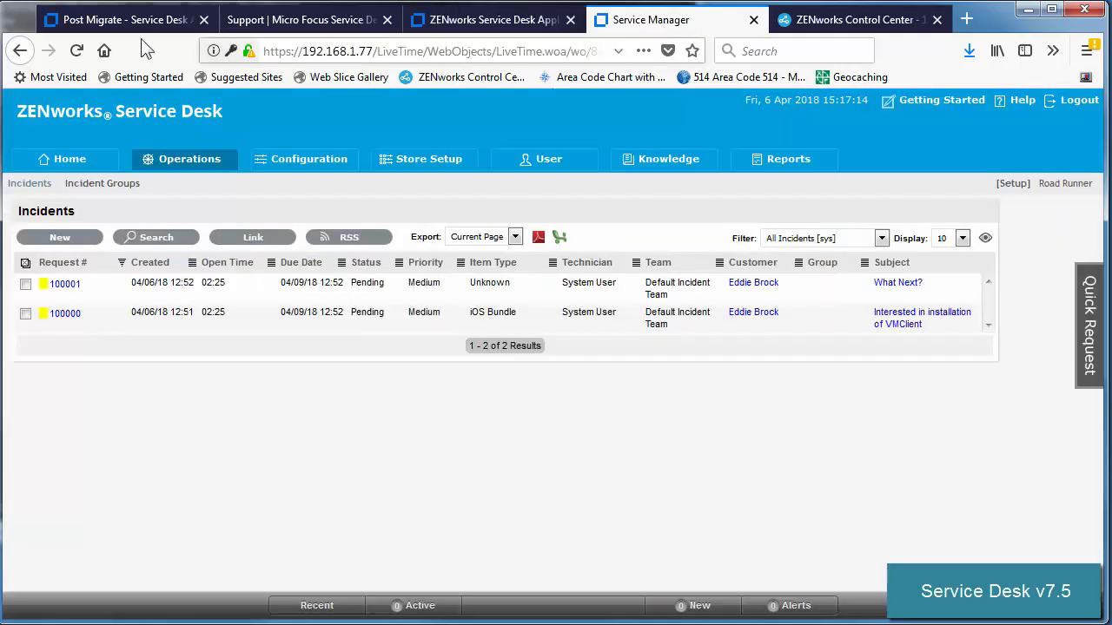
{"action": "left_click", "coordinate": [76, 50]}
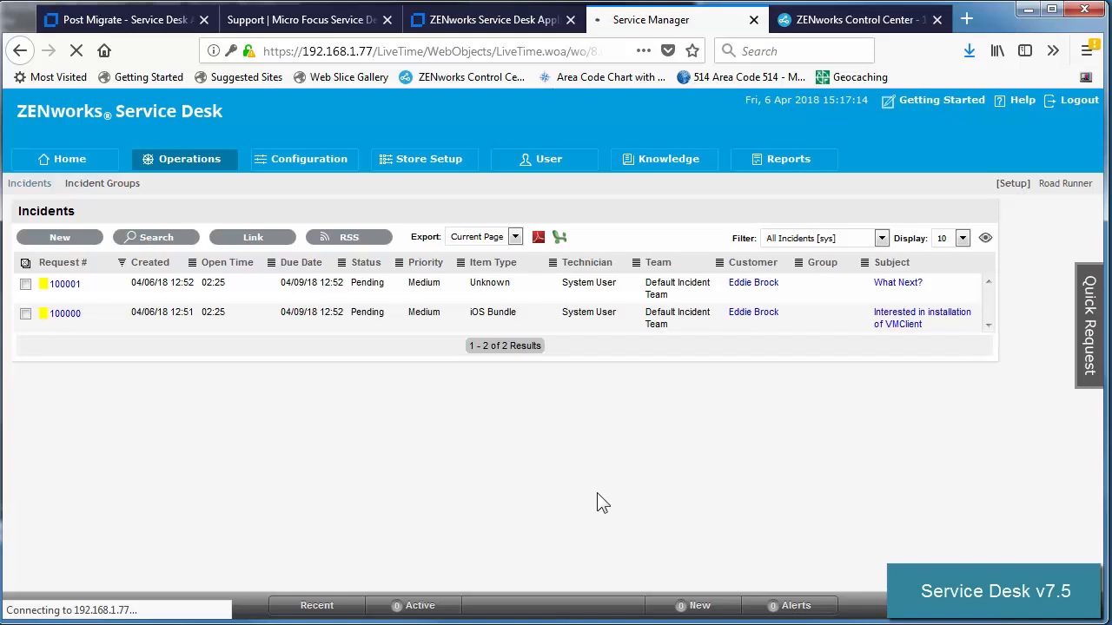
{"action": "left_click", "coordinate": [368, 50]}
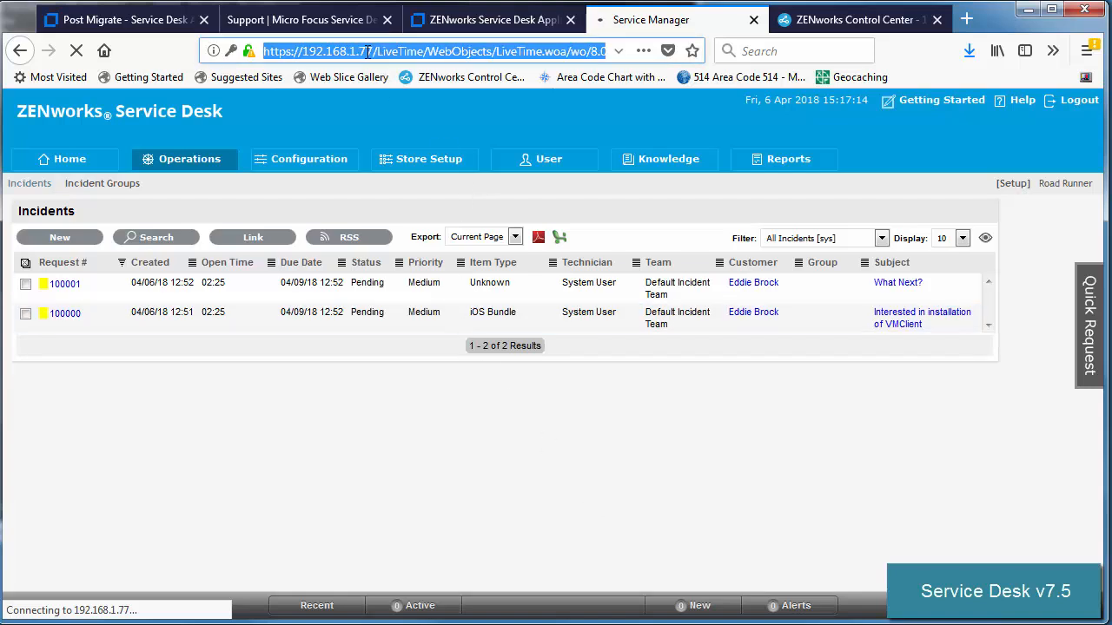
{"action": "left_click_drag", "start_coordinate": [368, 50], "coordinate": [711, 50]}
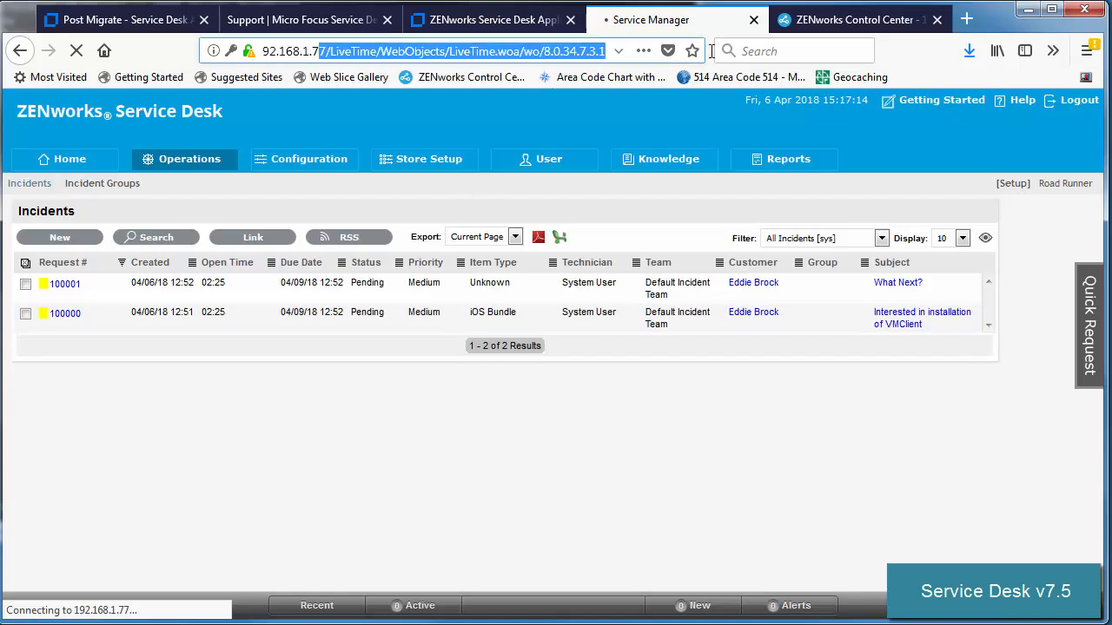
{"action": "type", "text": "4"}
{"action": "key", "text": "Return"}
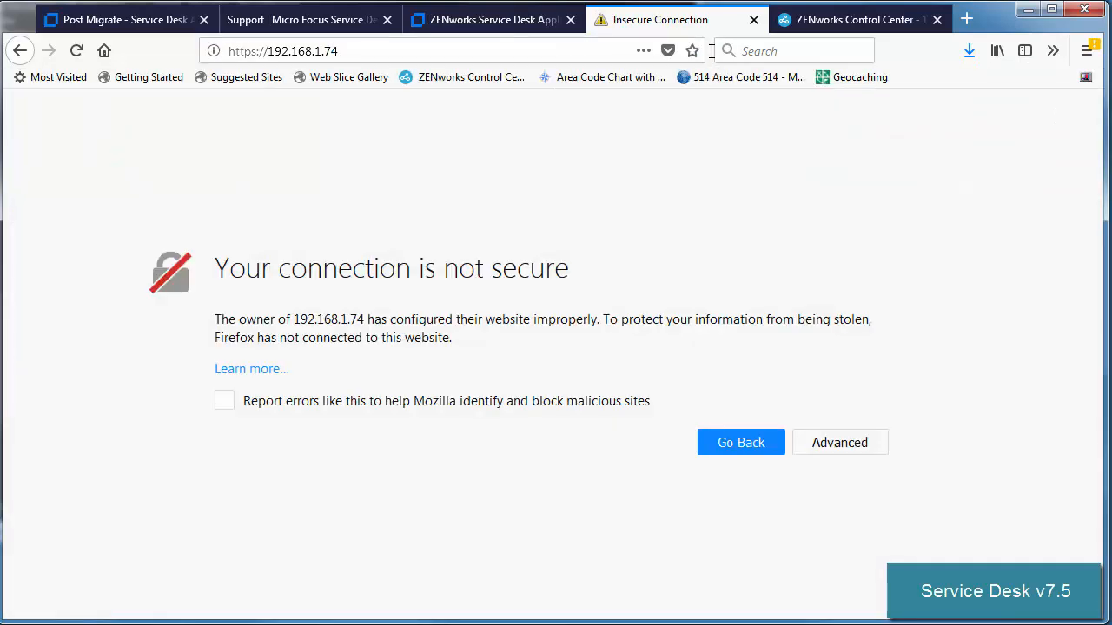
Step: Trust the 192.168.1.74 certificate and log in with the saved administrator login
{"action": "left_click", "coordinate": [826, 442]}
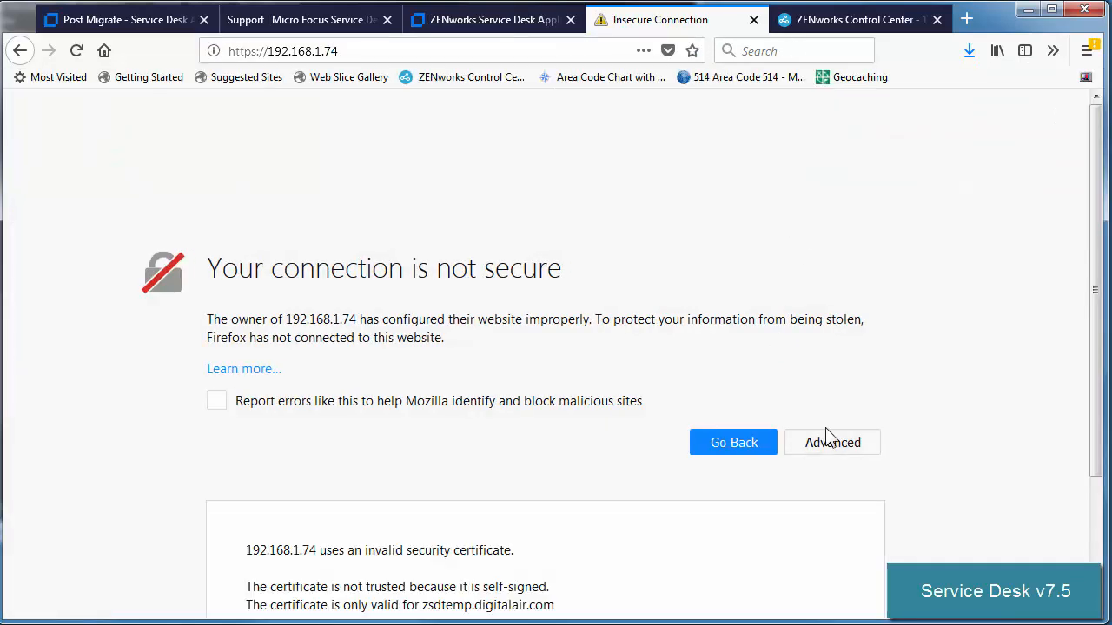
{"action": "scroll", "coordinate": [803, 486], "scroll_direction": "down", "scroll_amount": 3}
{"action": "left_click", "coordinate": [798, 554]}
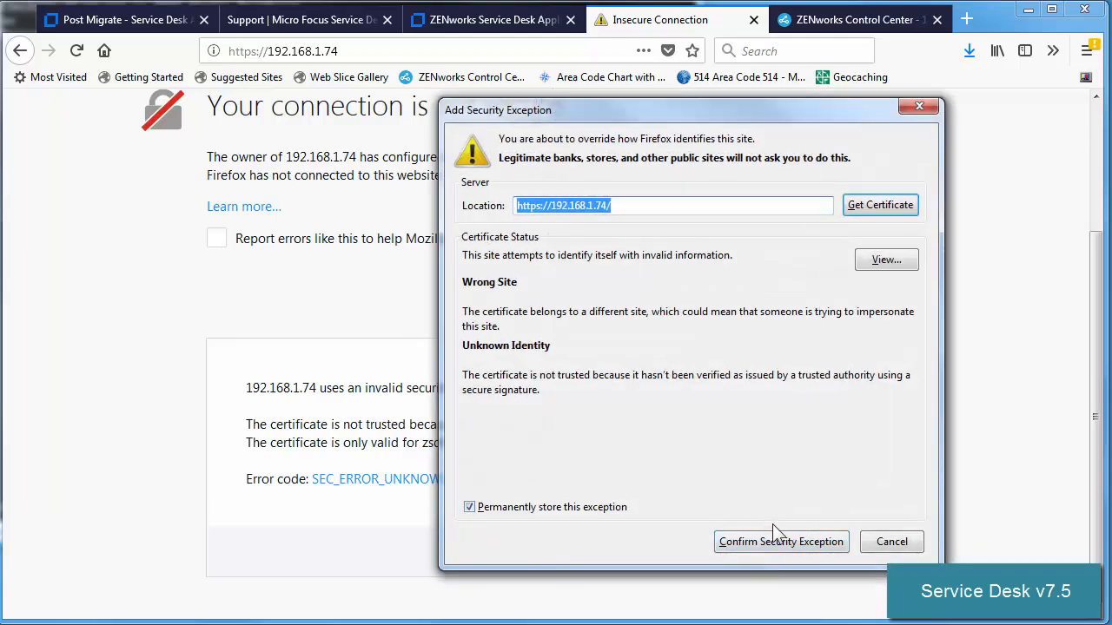
{"action": "left_click", "coordinate": [771, 540]}
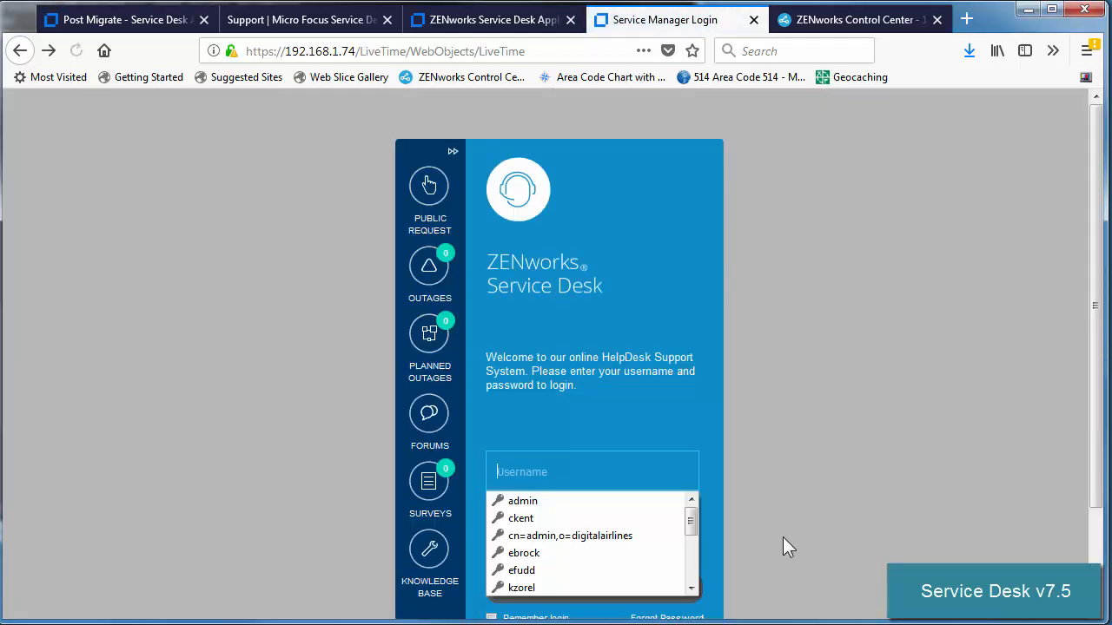
{"action": "left_click", "coordinate": [562, 504]}
{"action": "left_click", "coordinate": [571, 588]}
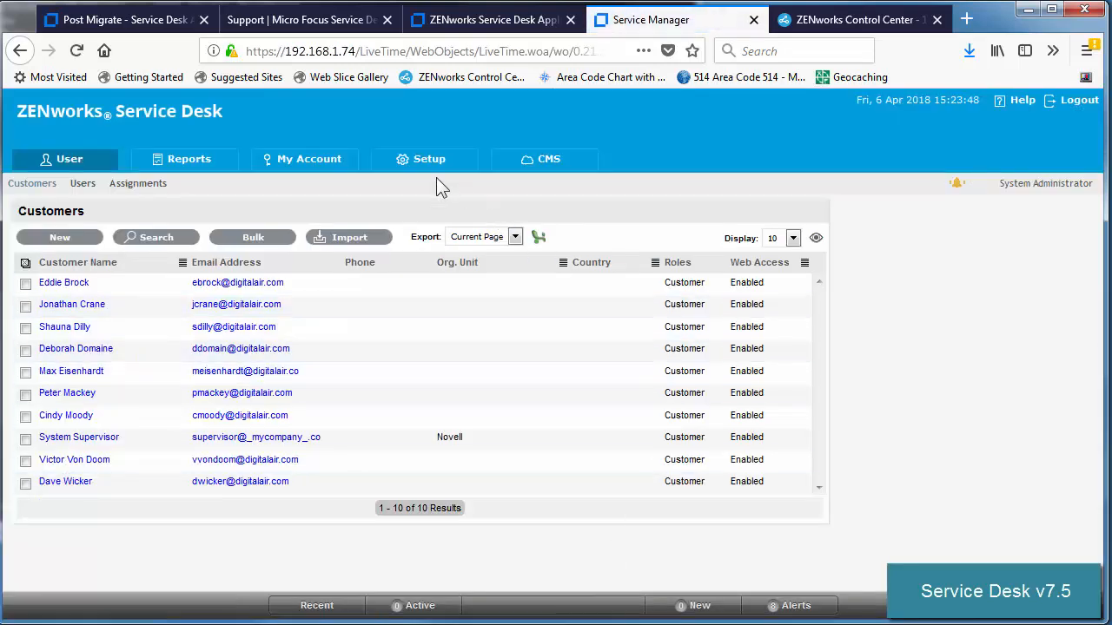
Step: Review the ZENworks, LDAP, database and licence setup pages, confirming Service Manager 7.5
{"action": "left_click", "coordinate": [420, 168]}
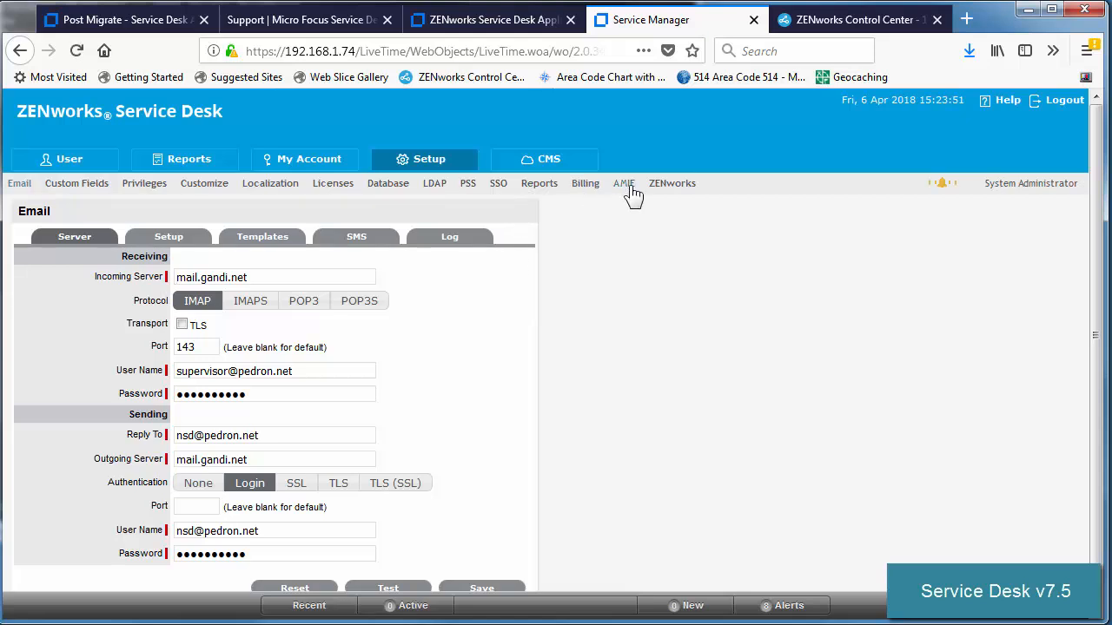
{"action": "left_click", "coordinate": [677, 186]}
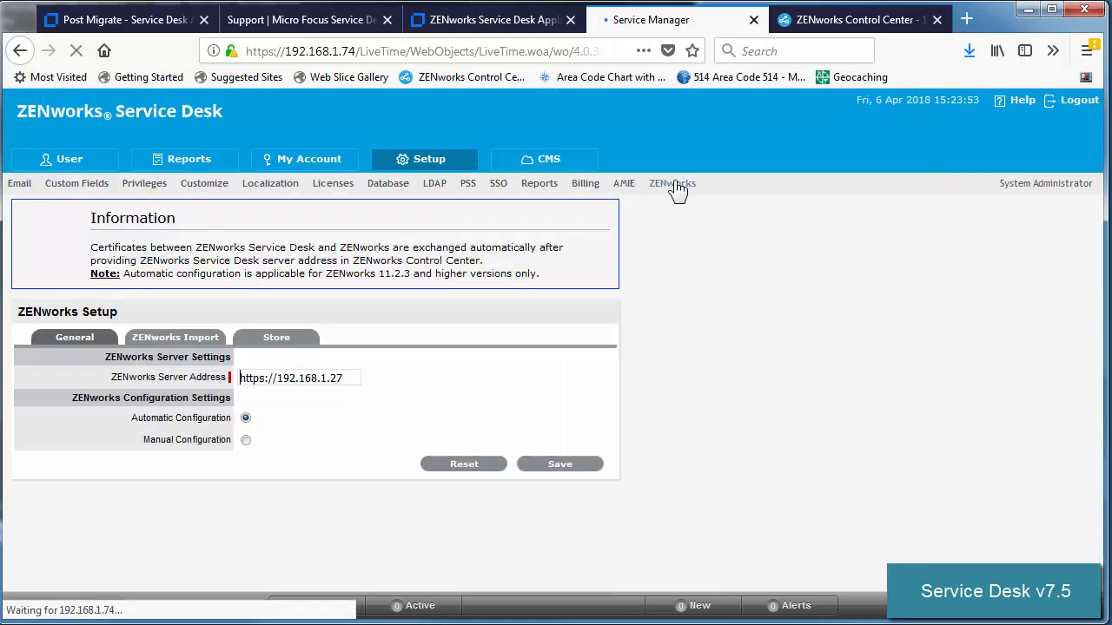
{"action": "left_click", "coordinate": [436, 185]}
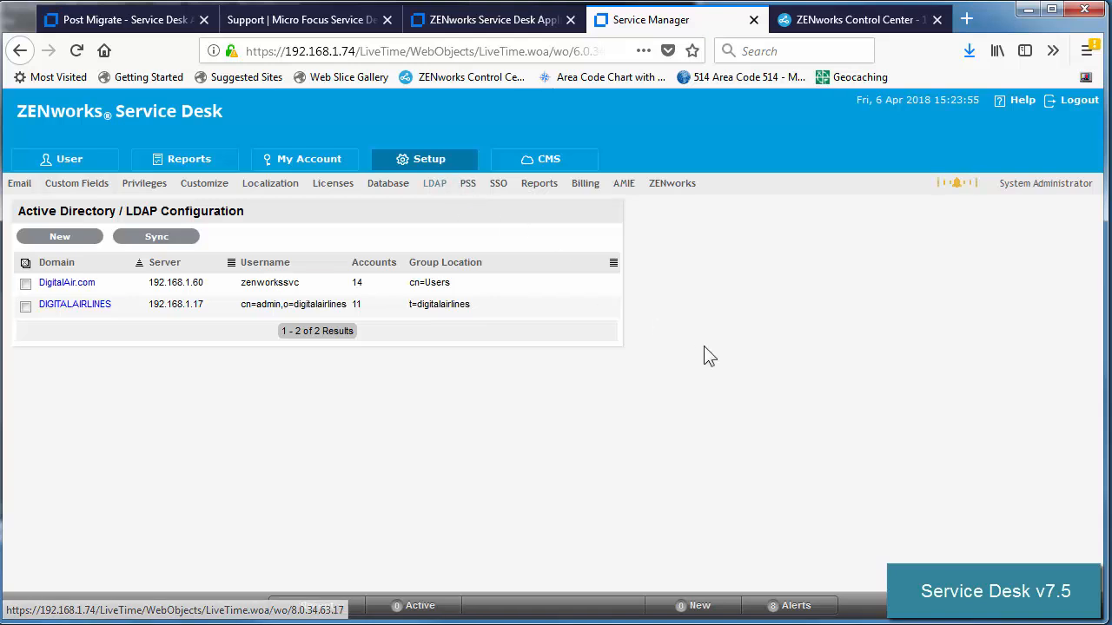
{"action": "left_click", "coordinate": [389, 186]}
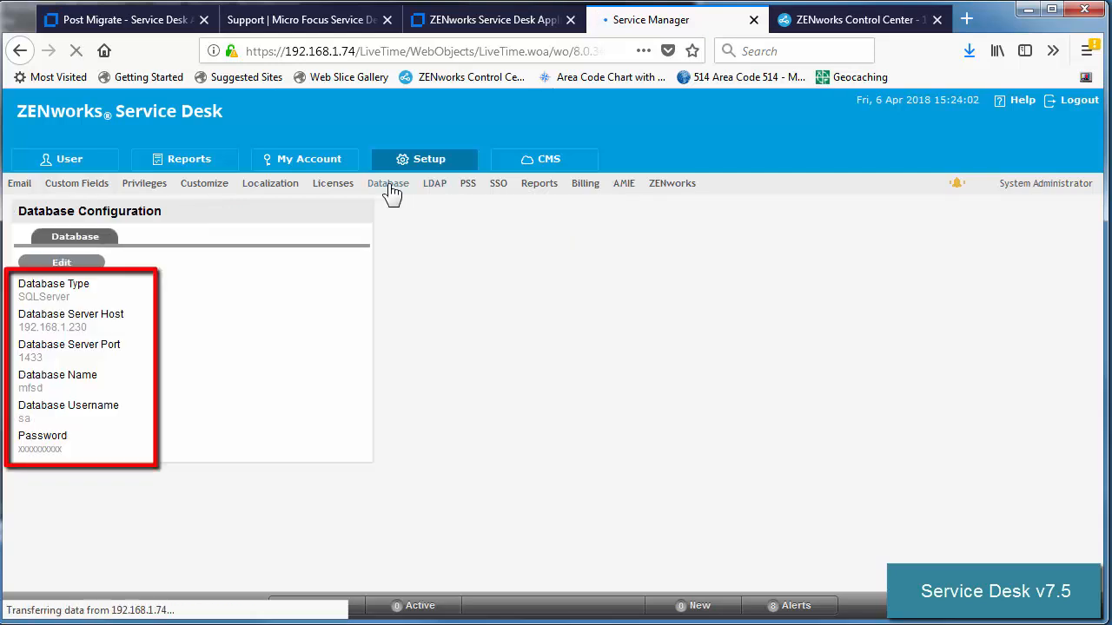
{"action": "left_click", "coordinate": [342, 185]}
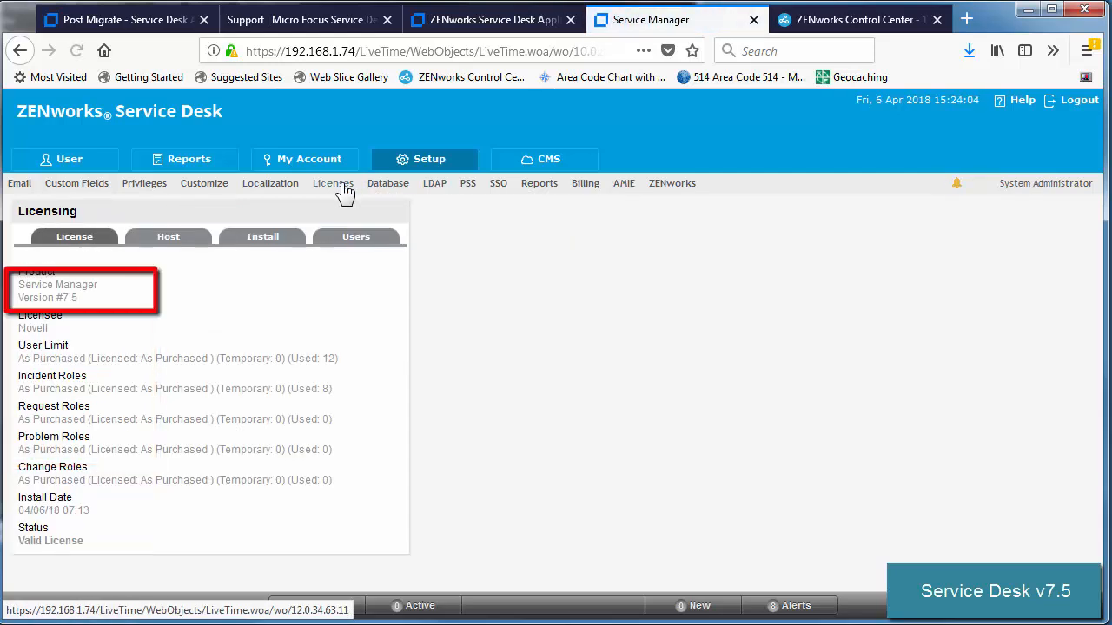